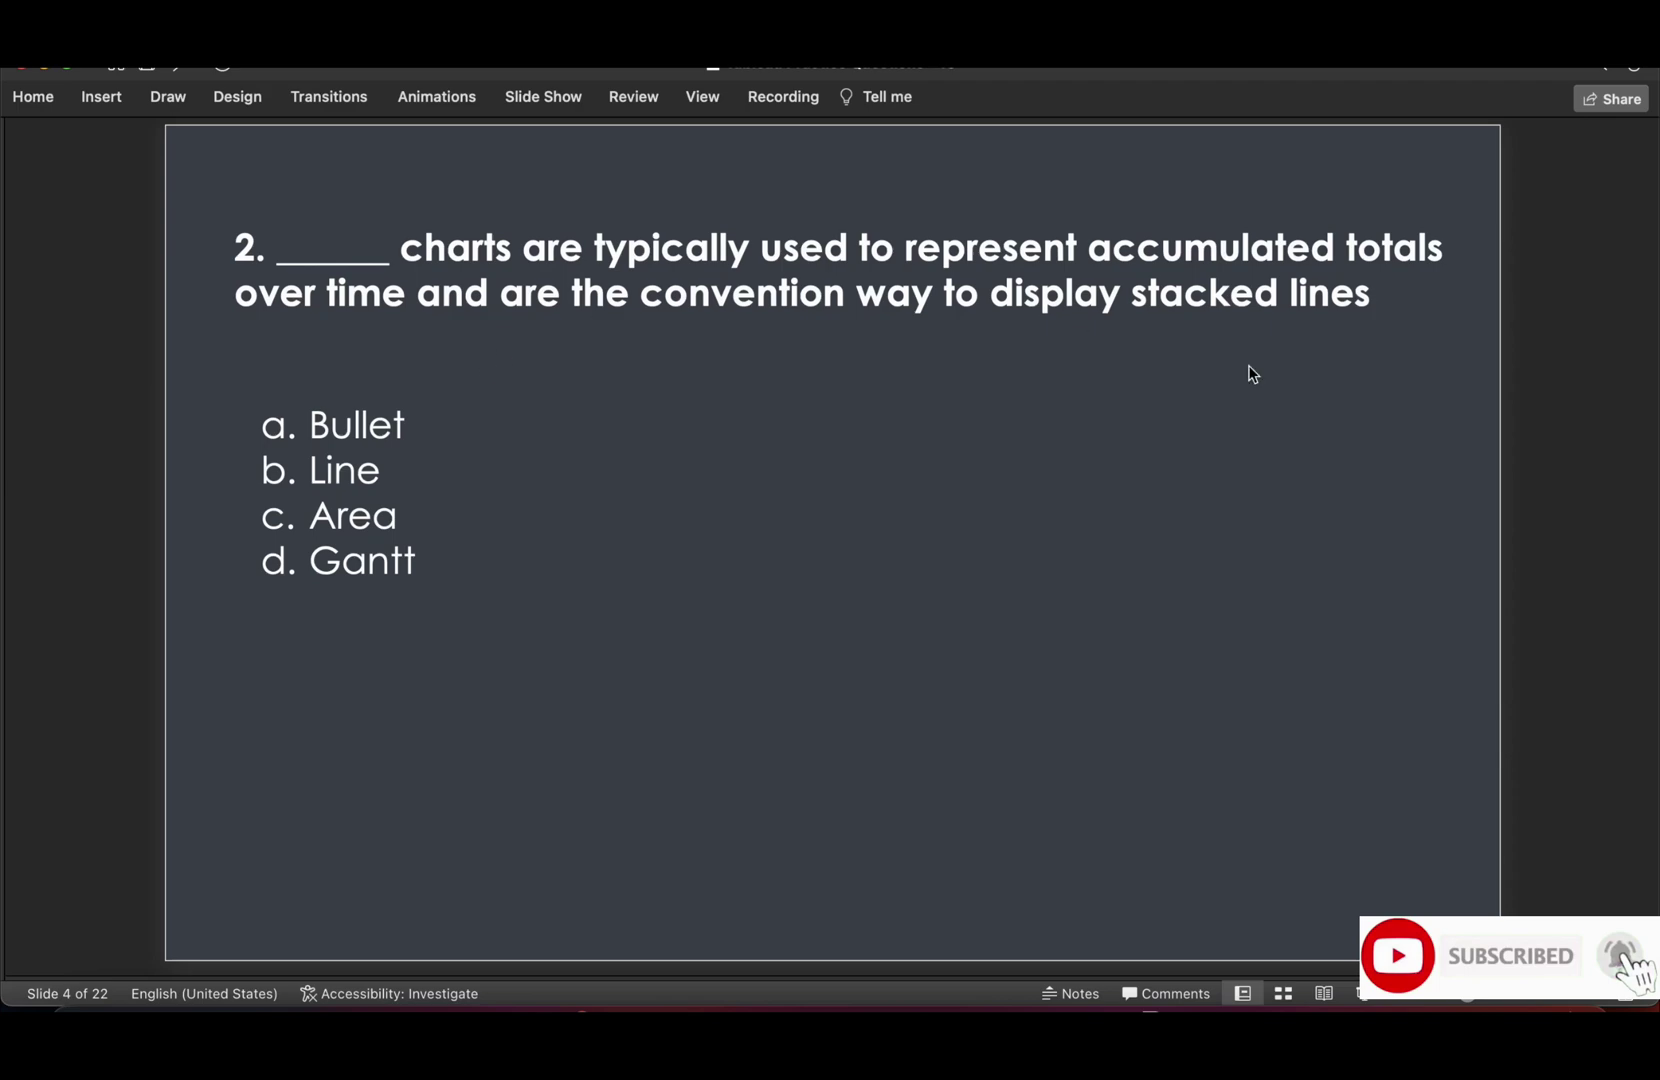
# - Reveal Area as question 2's answer and view Tableau's Create an Area Chart help page
pyautogui.press('Down')
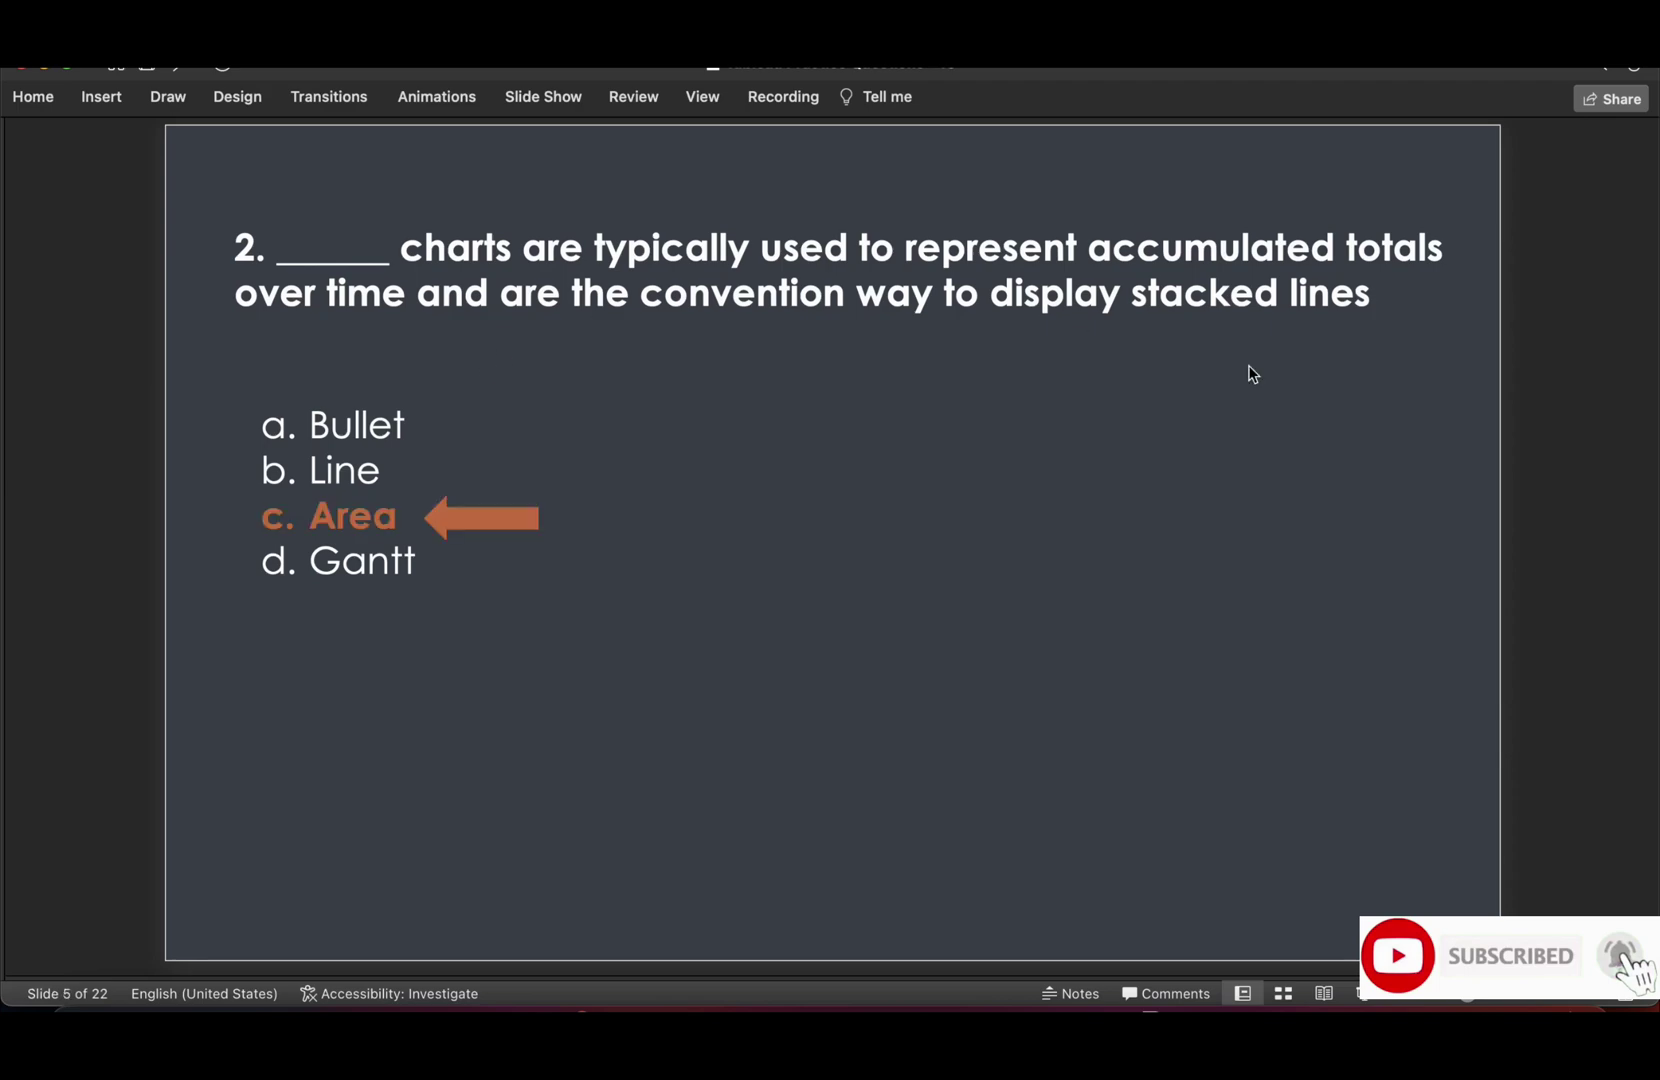
pyautogui.press('super+Tab')
pyautogui.click(412, 77)
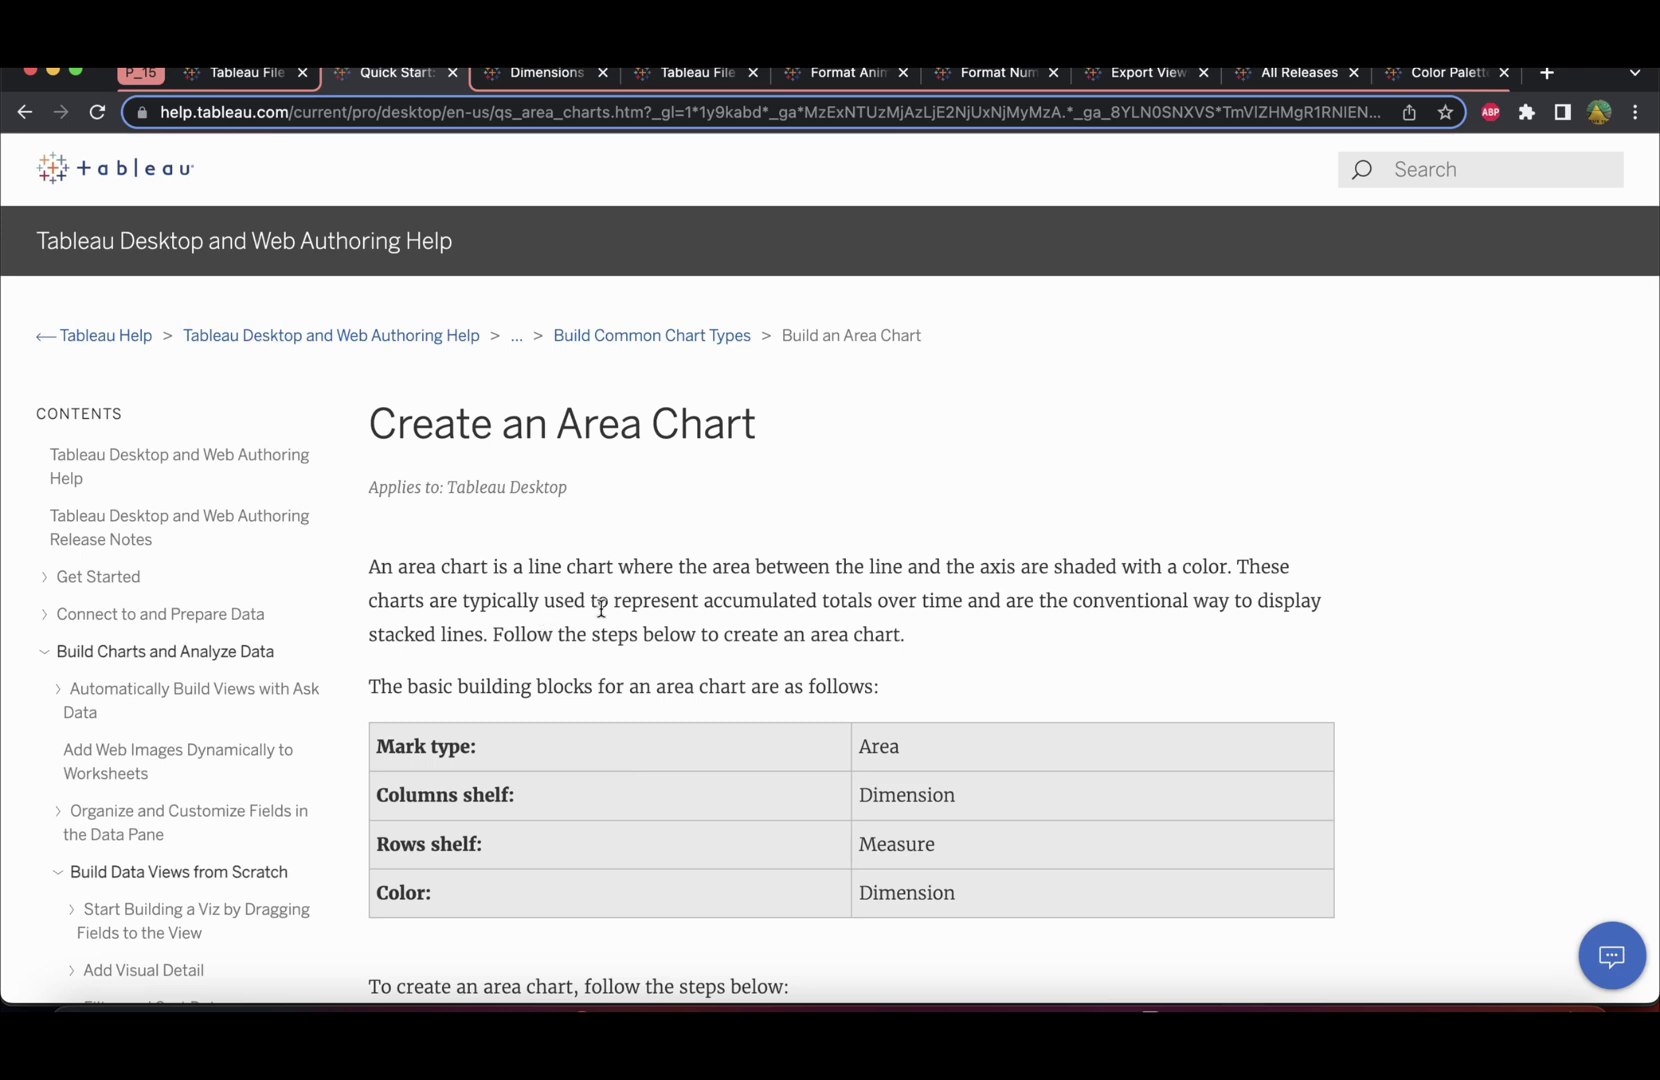
# - Highlight the help sentence about accumulated totals and stacked lines
pyautogui.moveTo(701, 602); pyautogui.dragTo(481, 653)
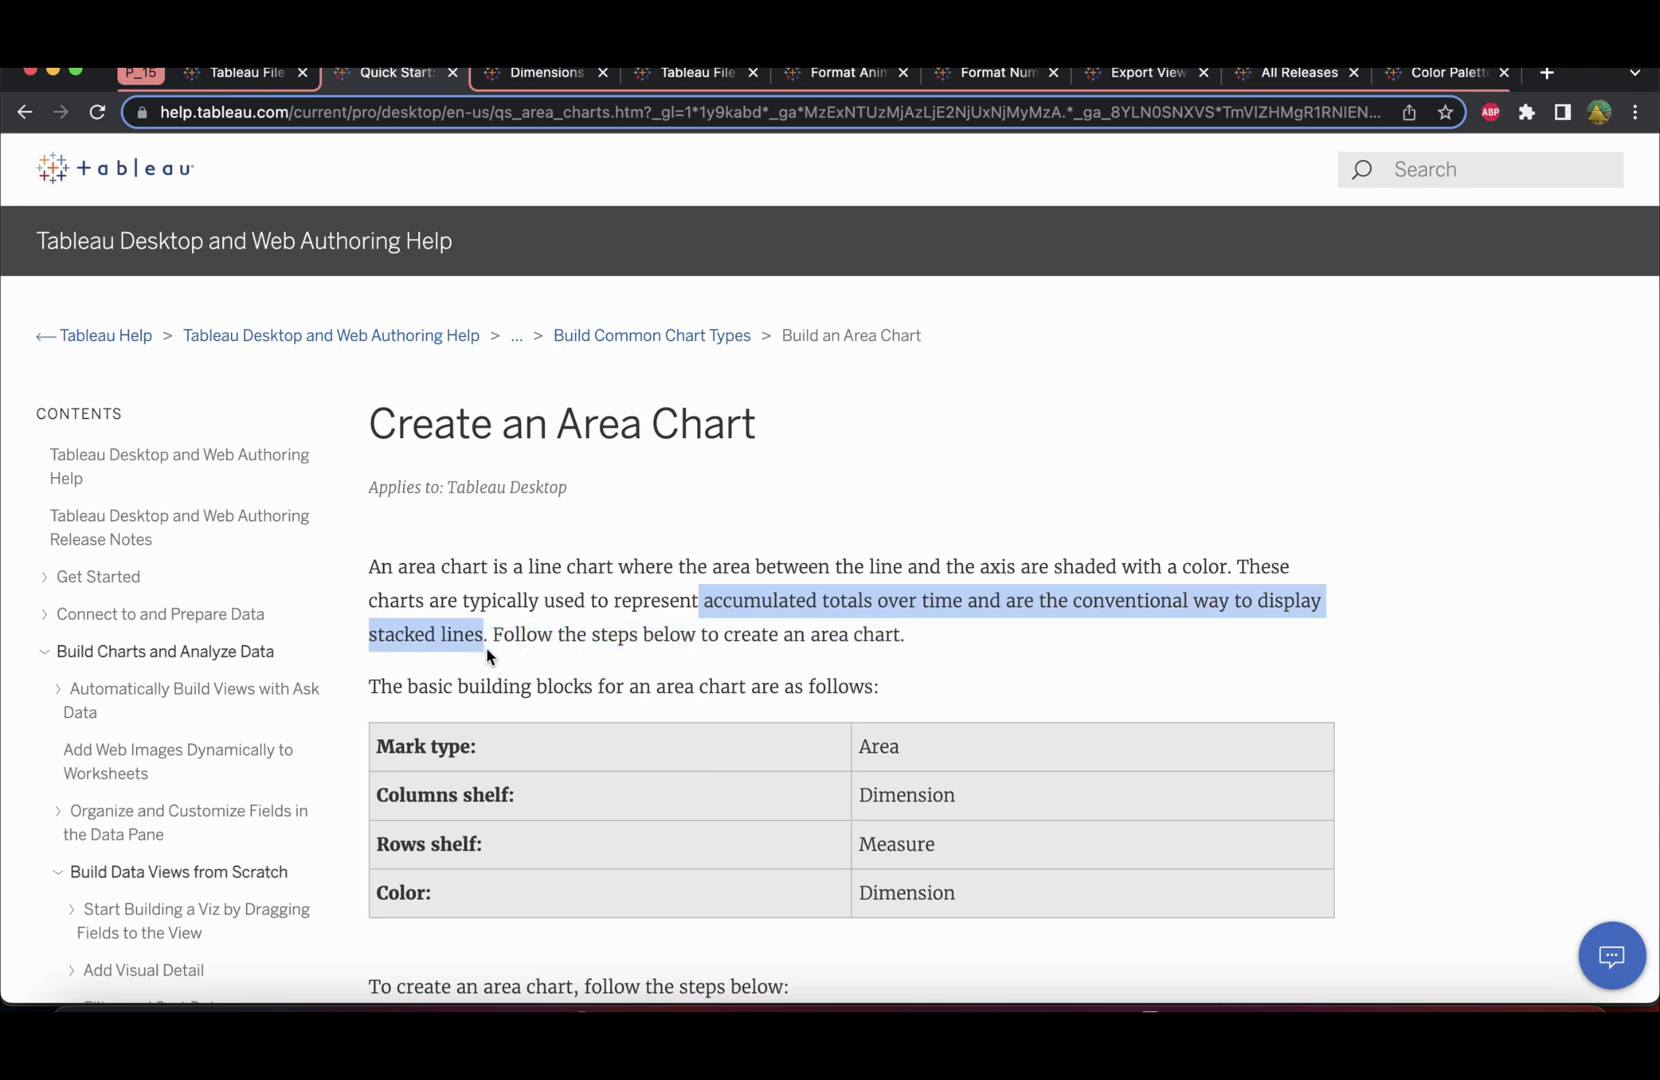
pyautogui.scroll(-2, 634, 659)
pyautogui.press('super+Tab')
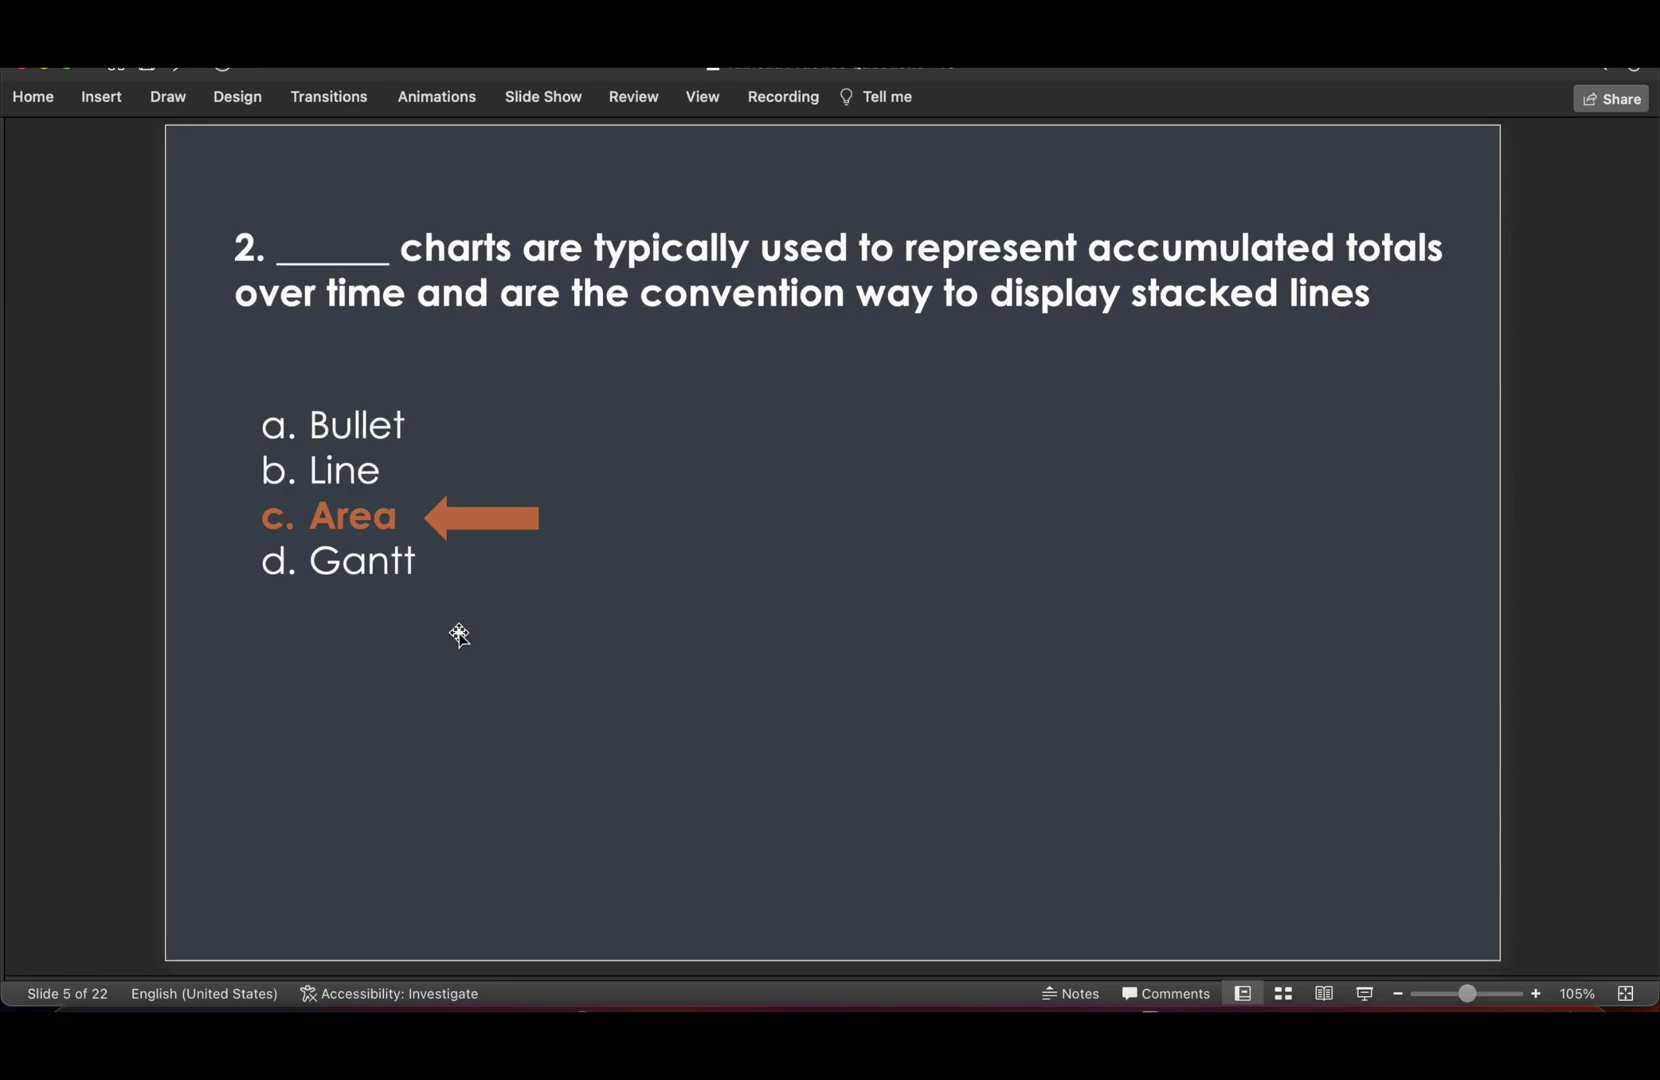
pyautogui.press('super+Tab')
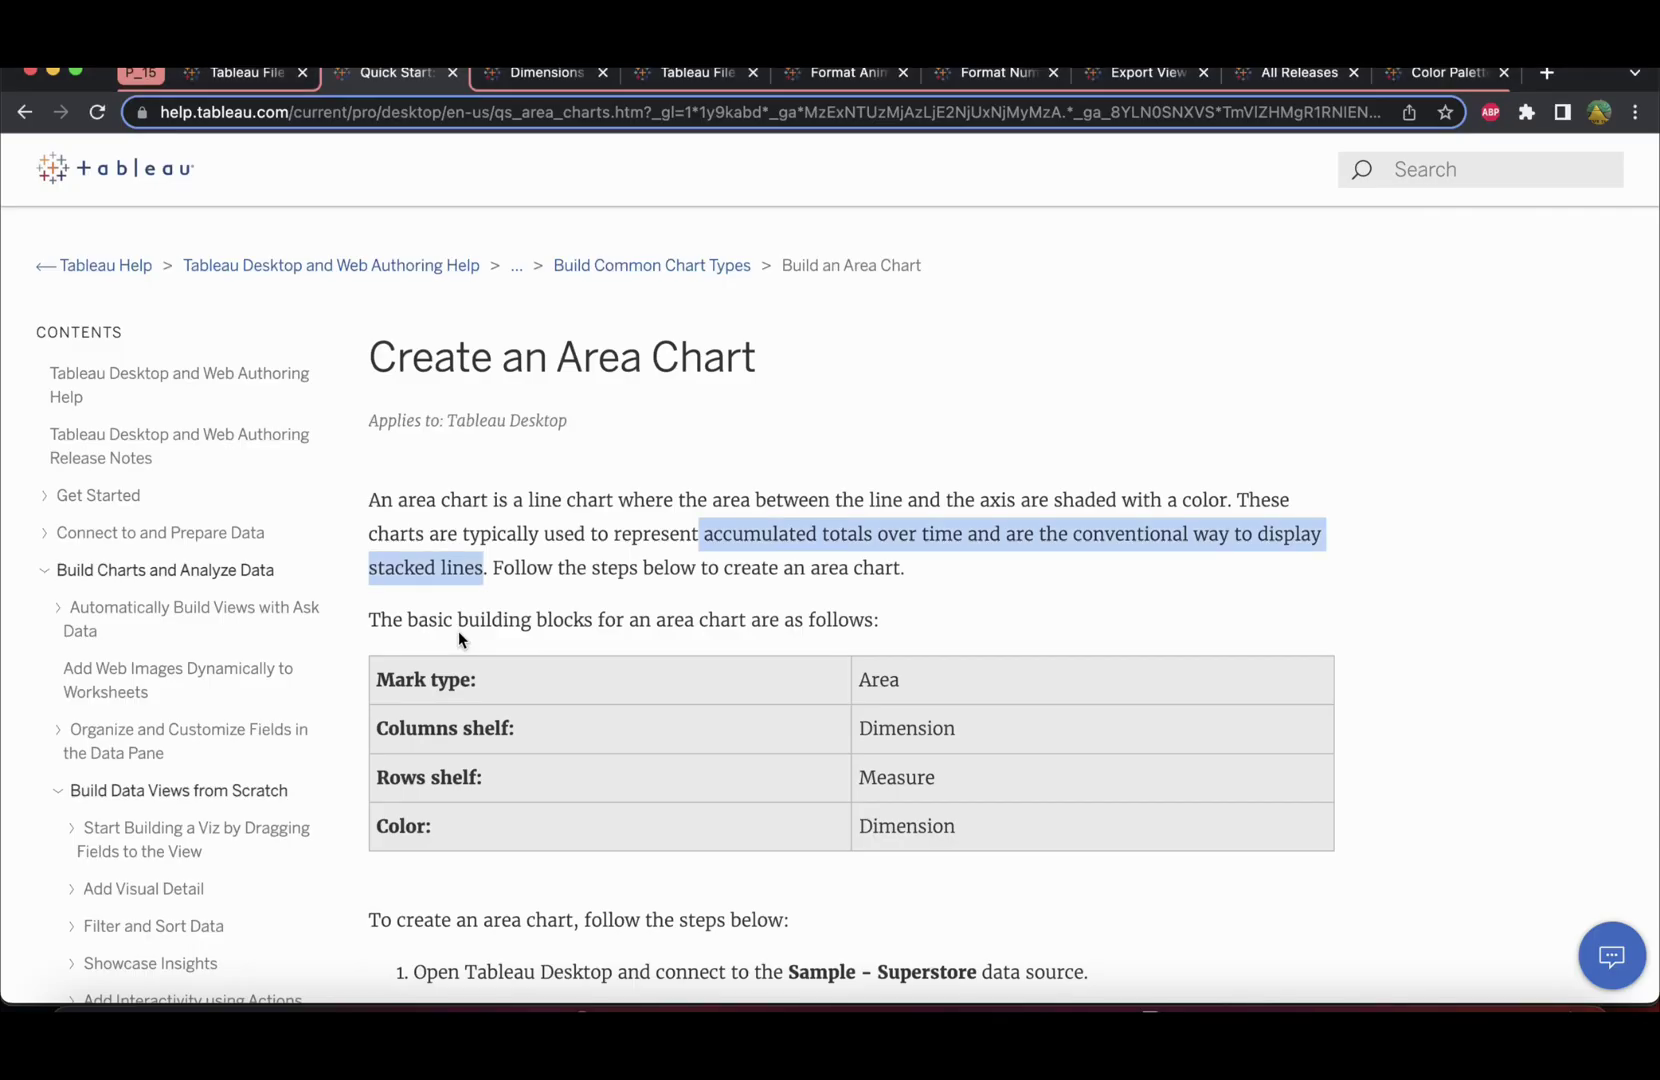
# - Advance to question 3, the true-or-false slide about marks and dimensions
pyautogui.press('super+Tab')
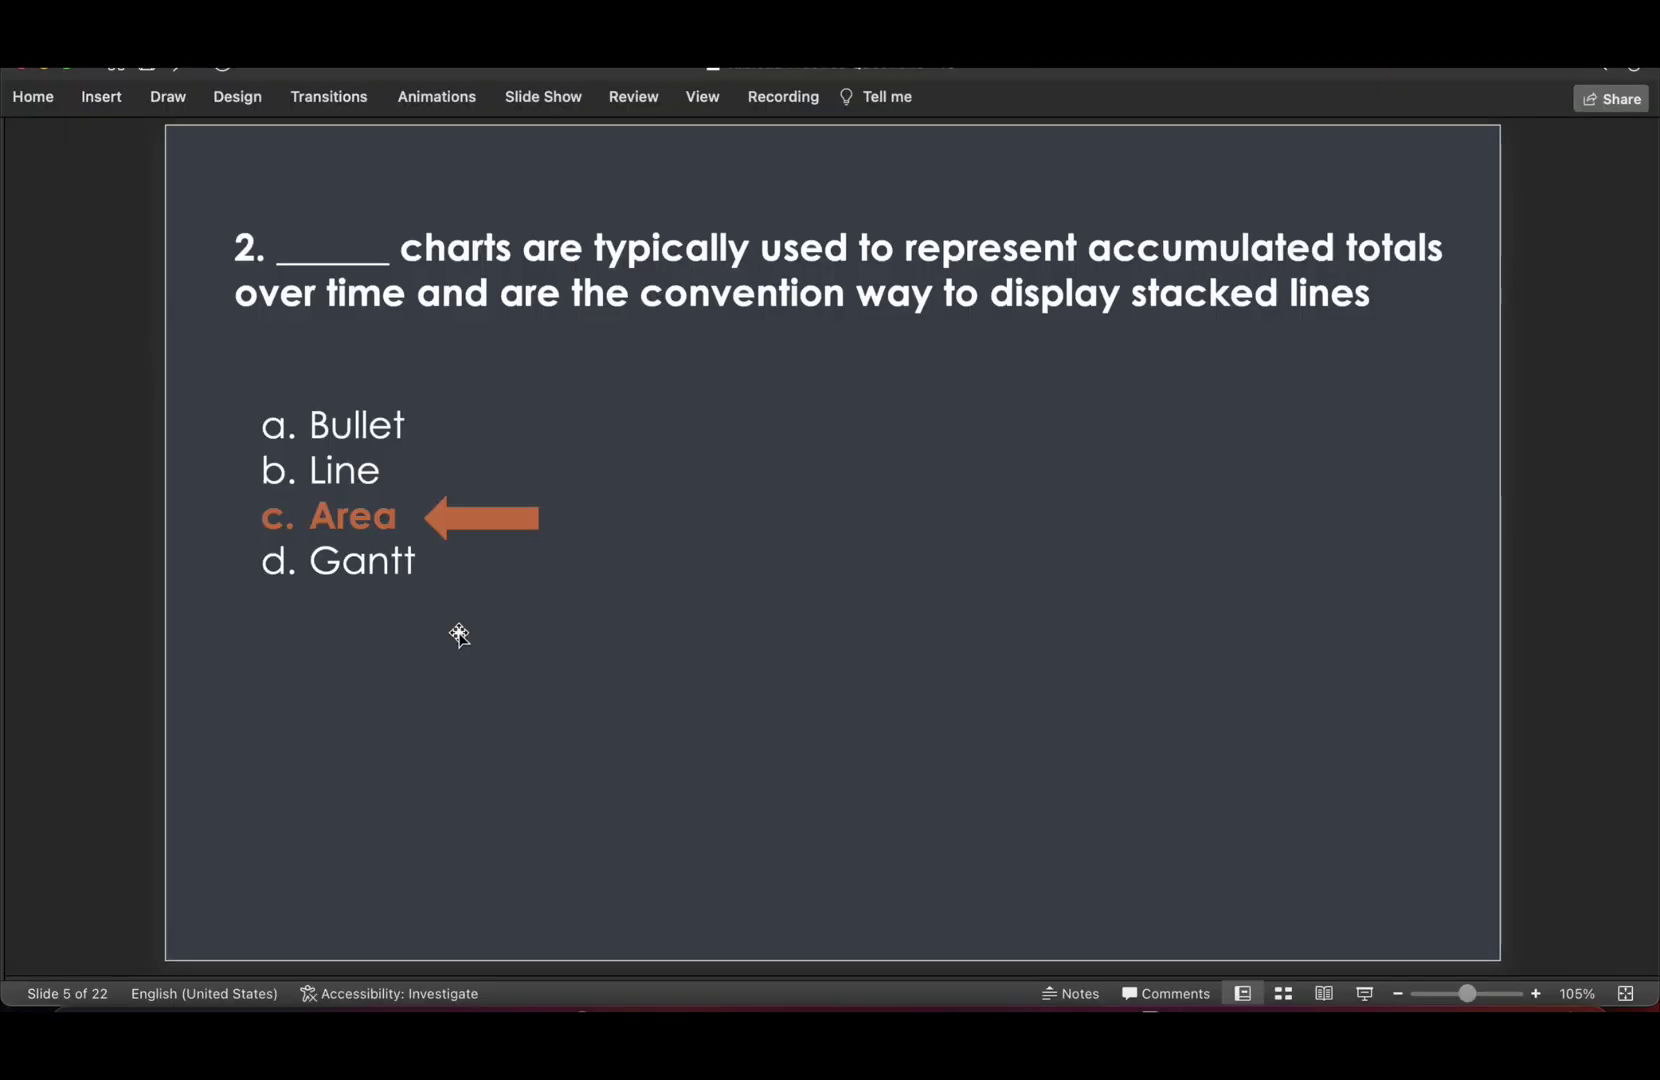
pyautogui.press('Down')
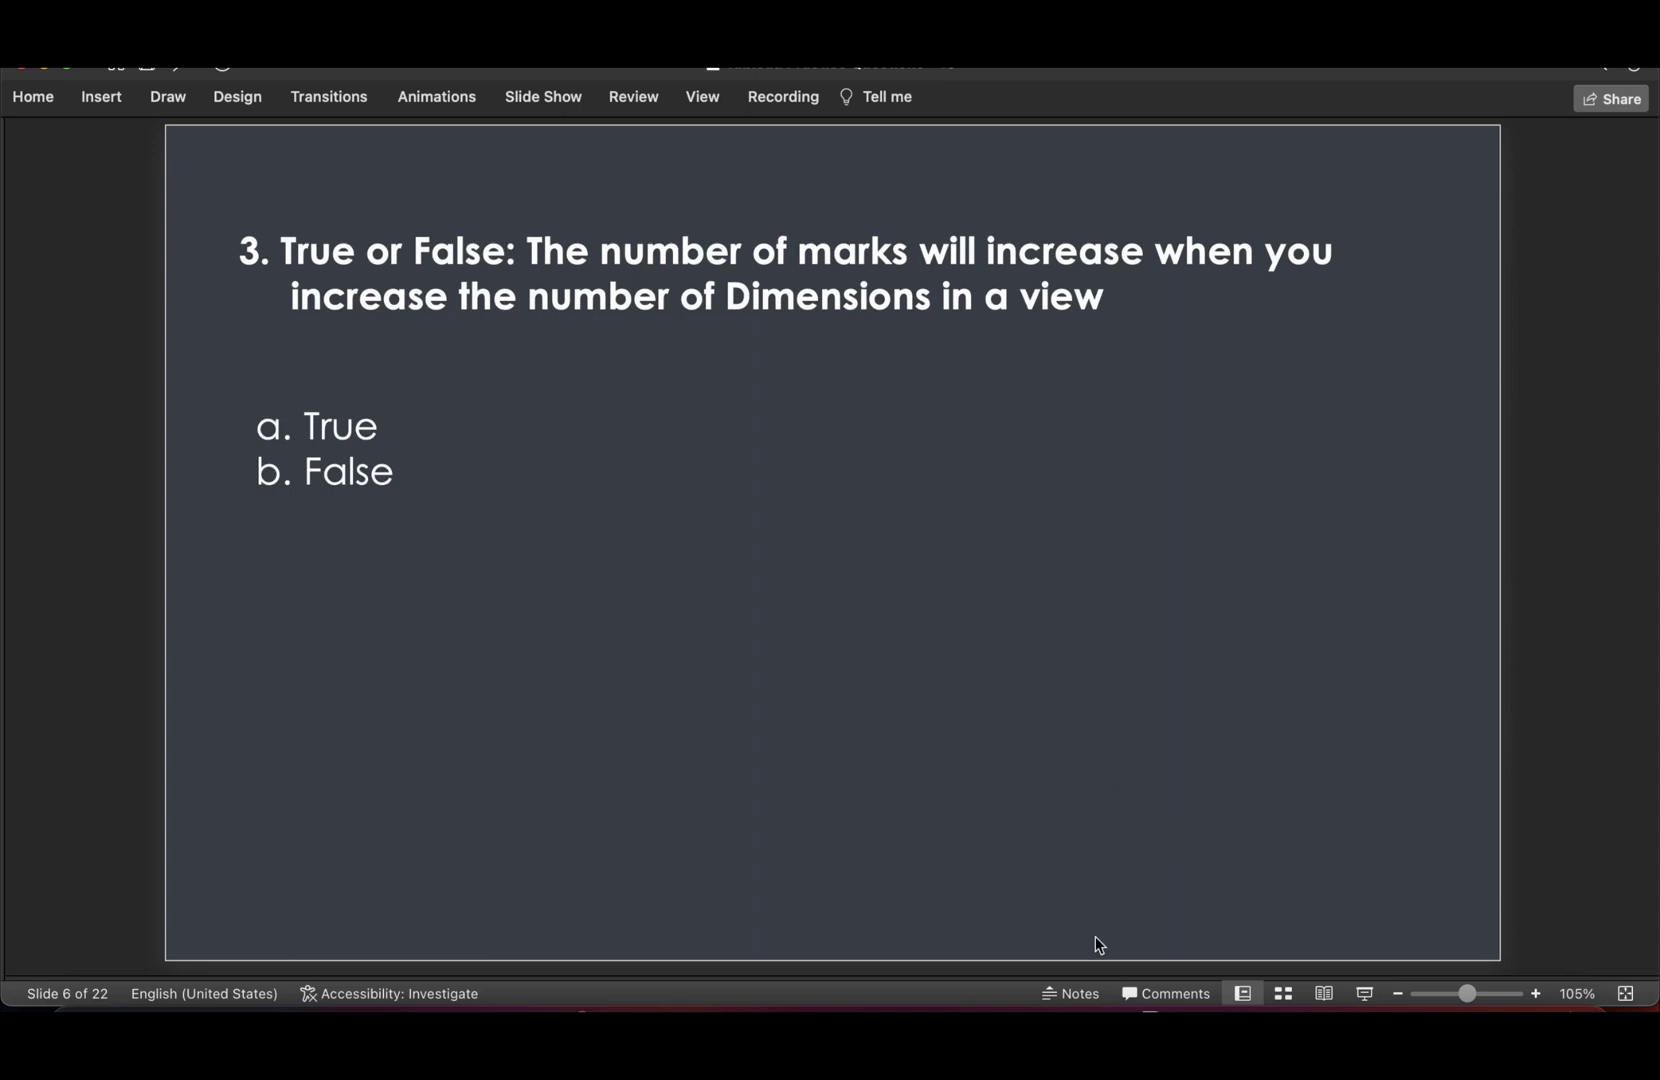
pyautogui.click(1012, 1000)
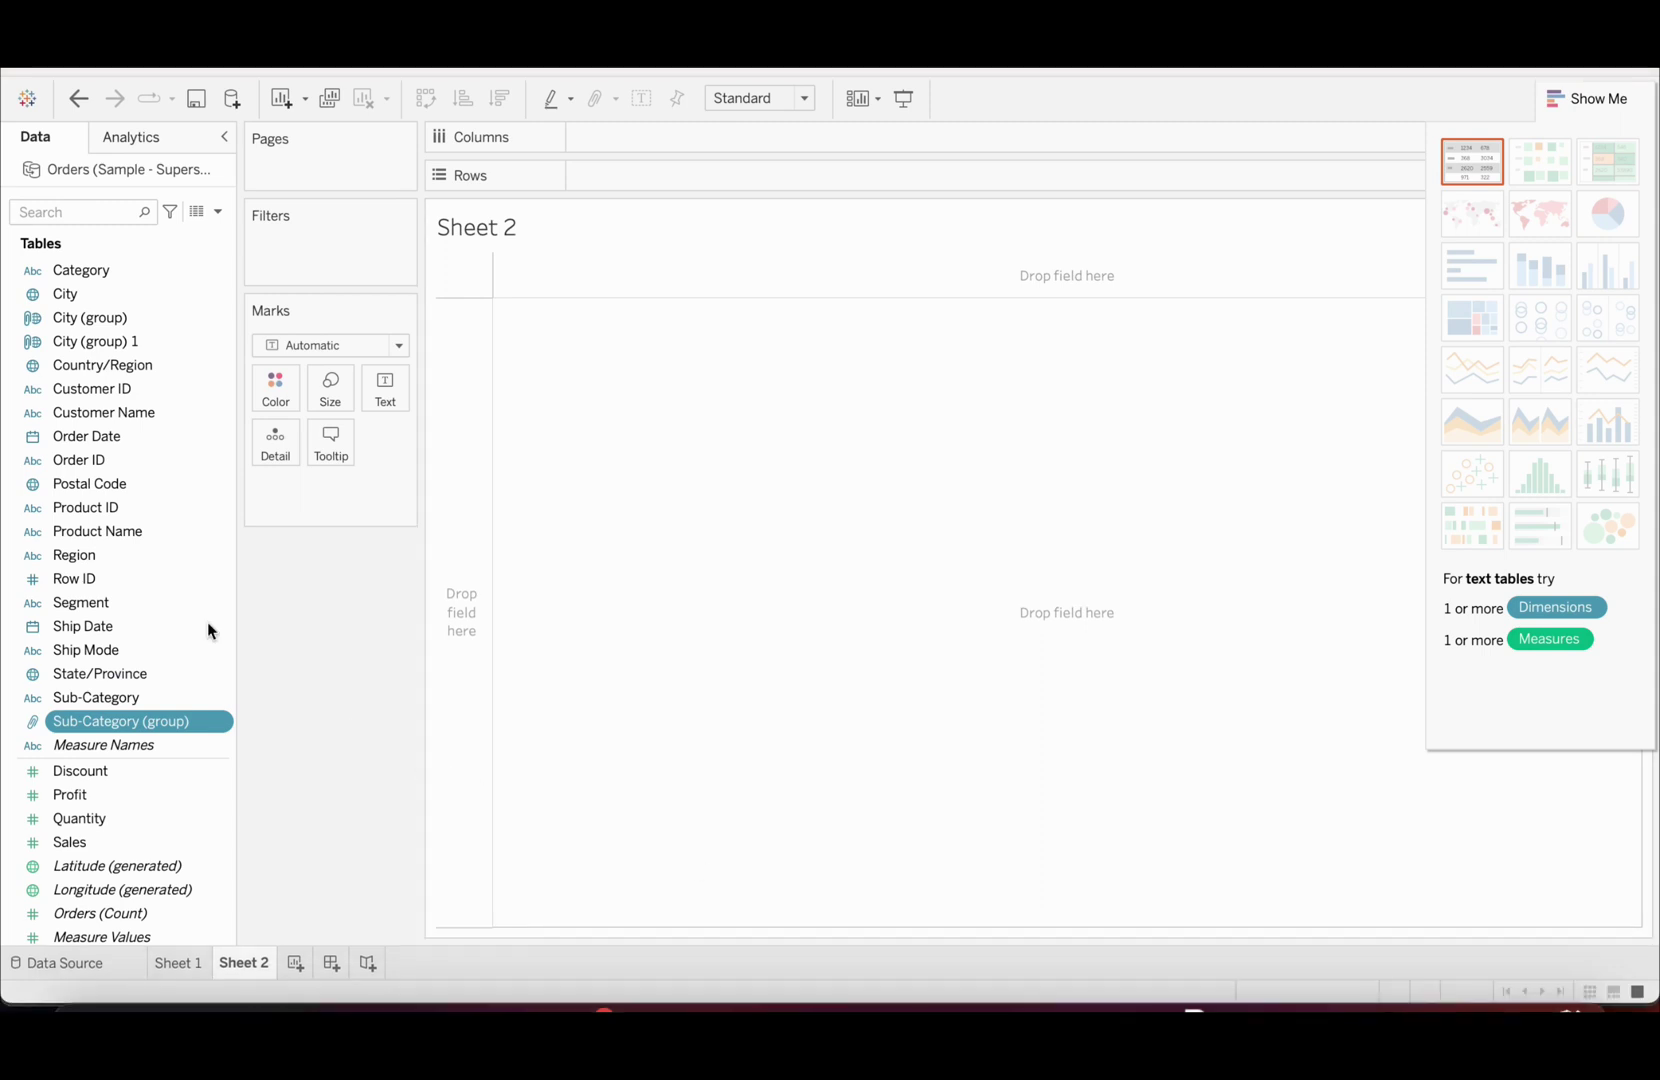
# - Chart Sales by Category in Tableau, with Category on Rows and Sales on Columns
pyautogui.click(140, 396)
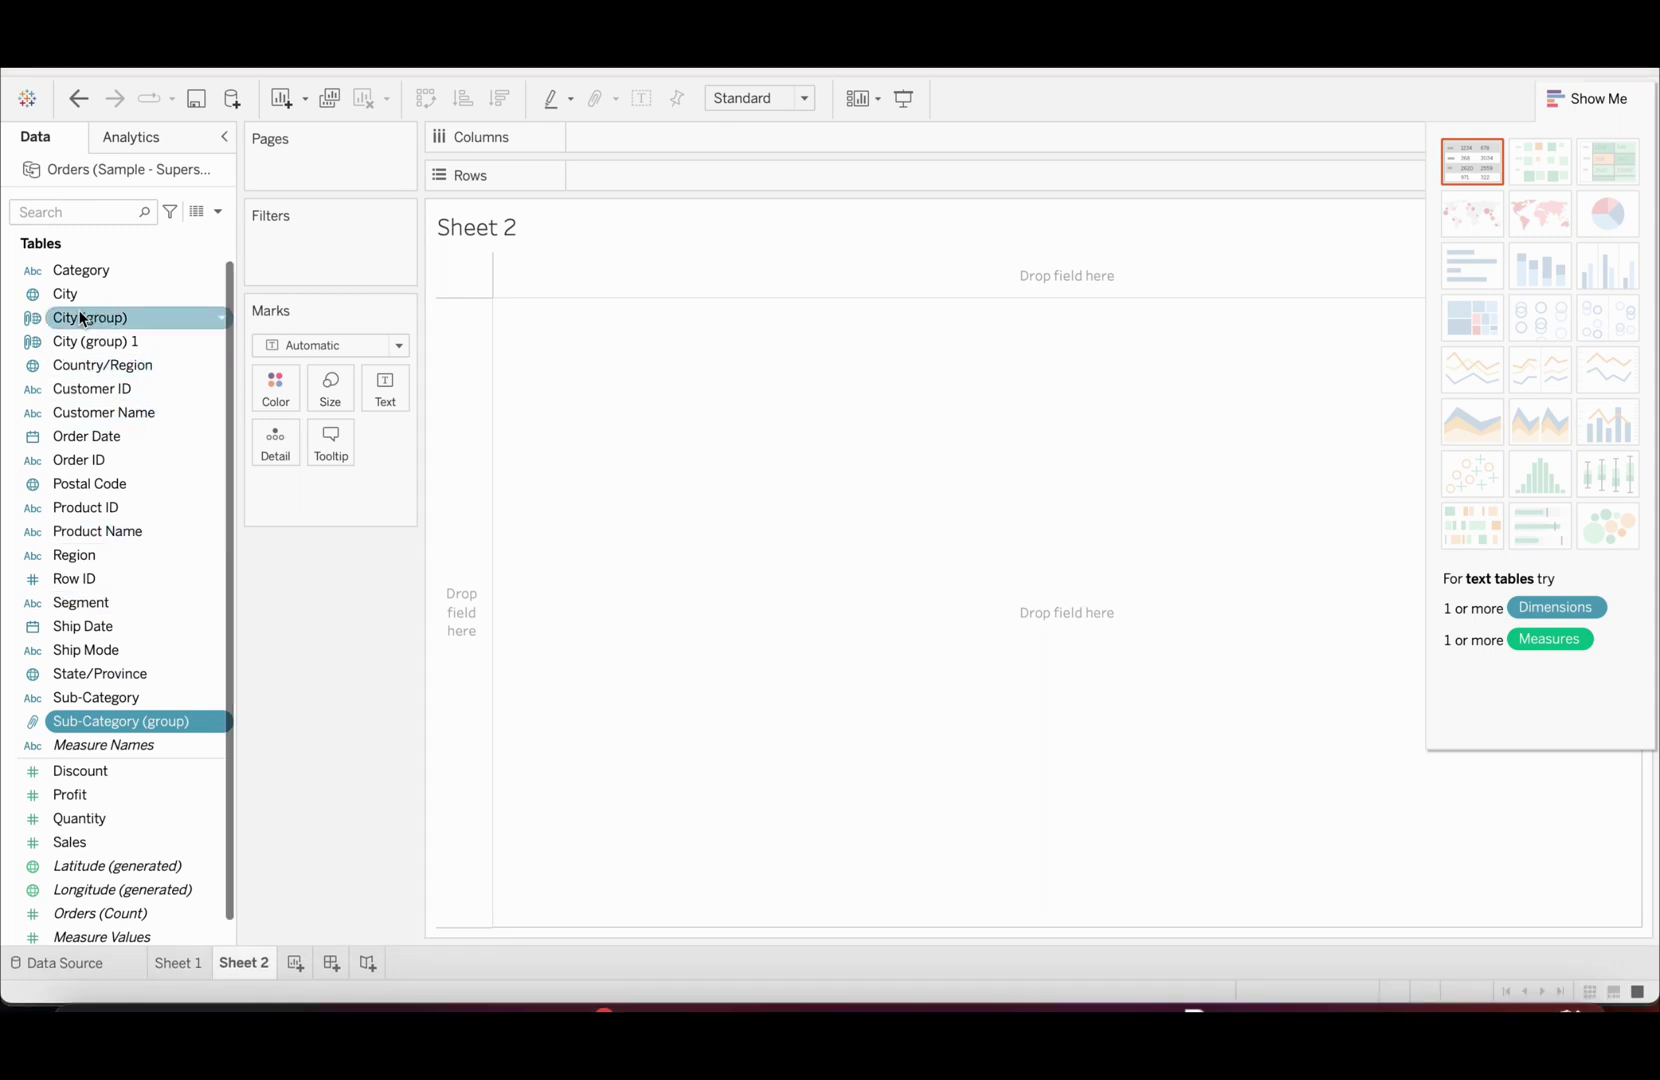
pyautogui.moveTo(84, 267); pyautogui.dragTo(600, 180)
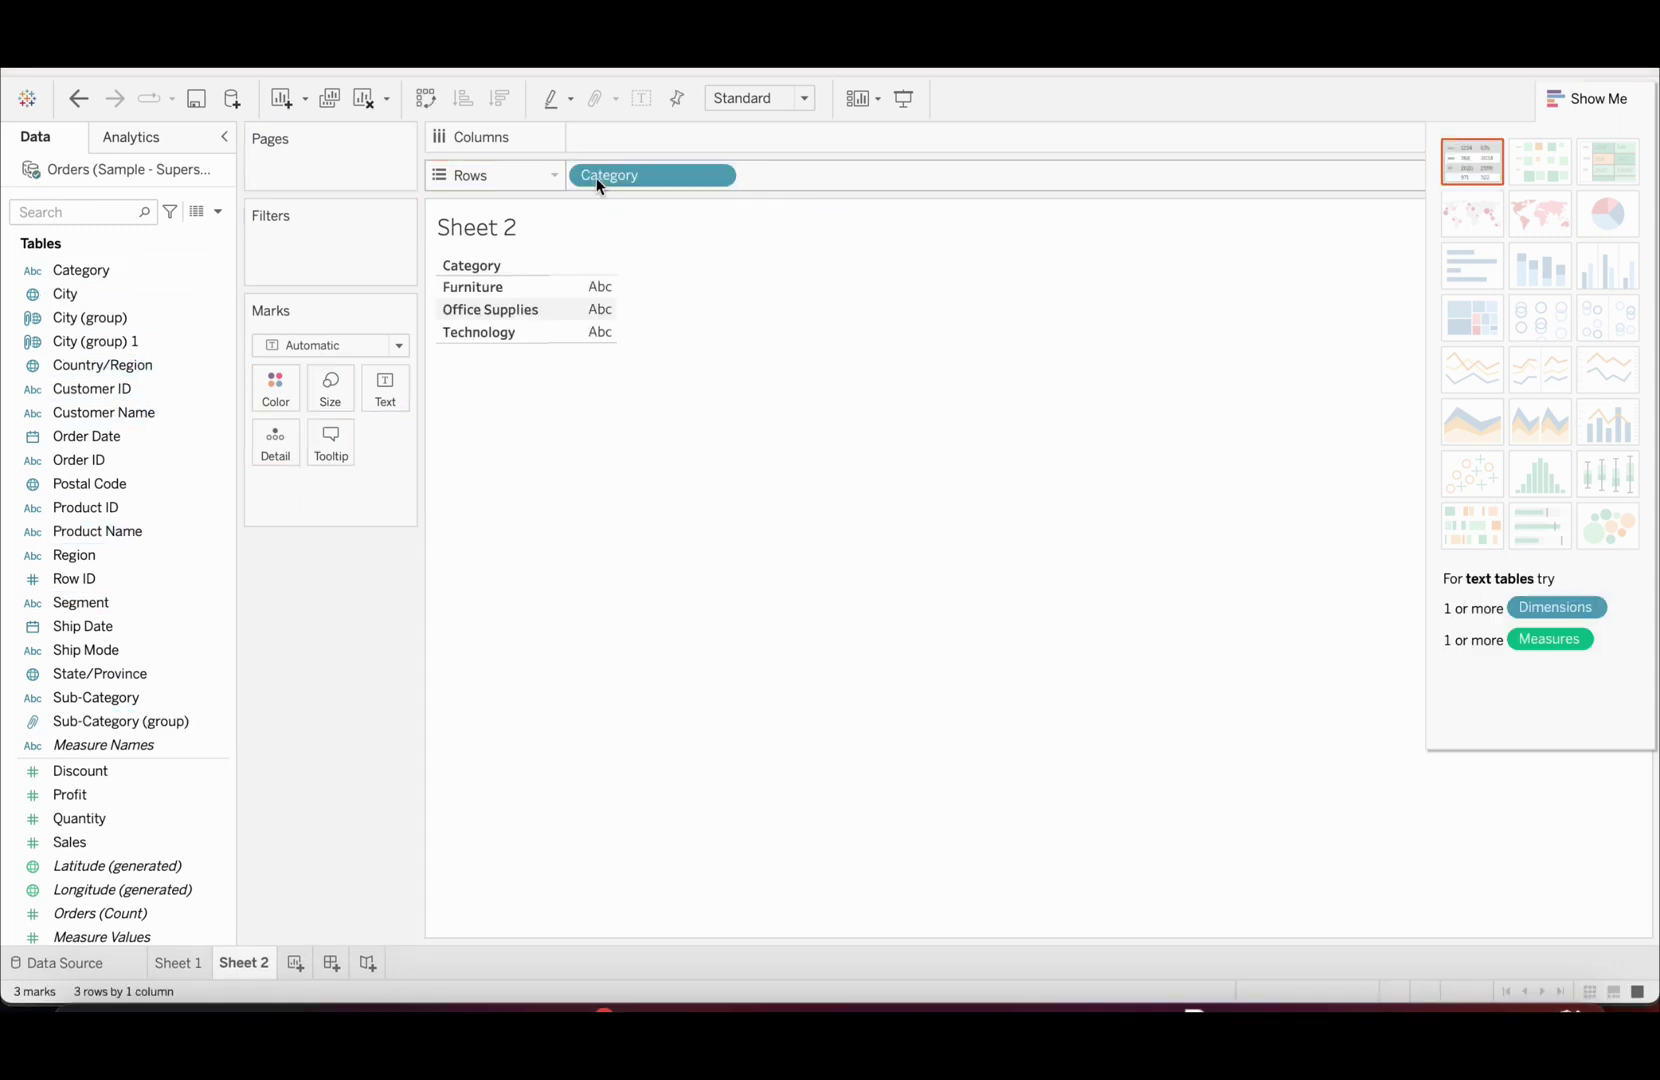
pyautogui.moveTo(70, 842); pyautogui.dragTo(658, 137)
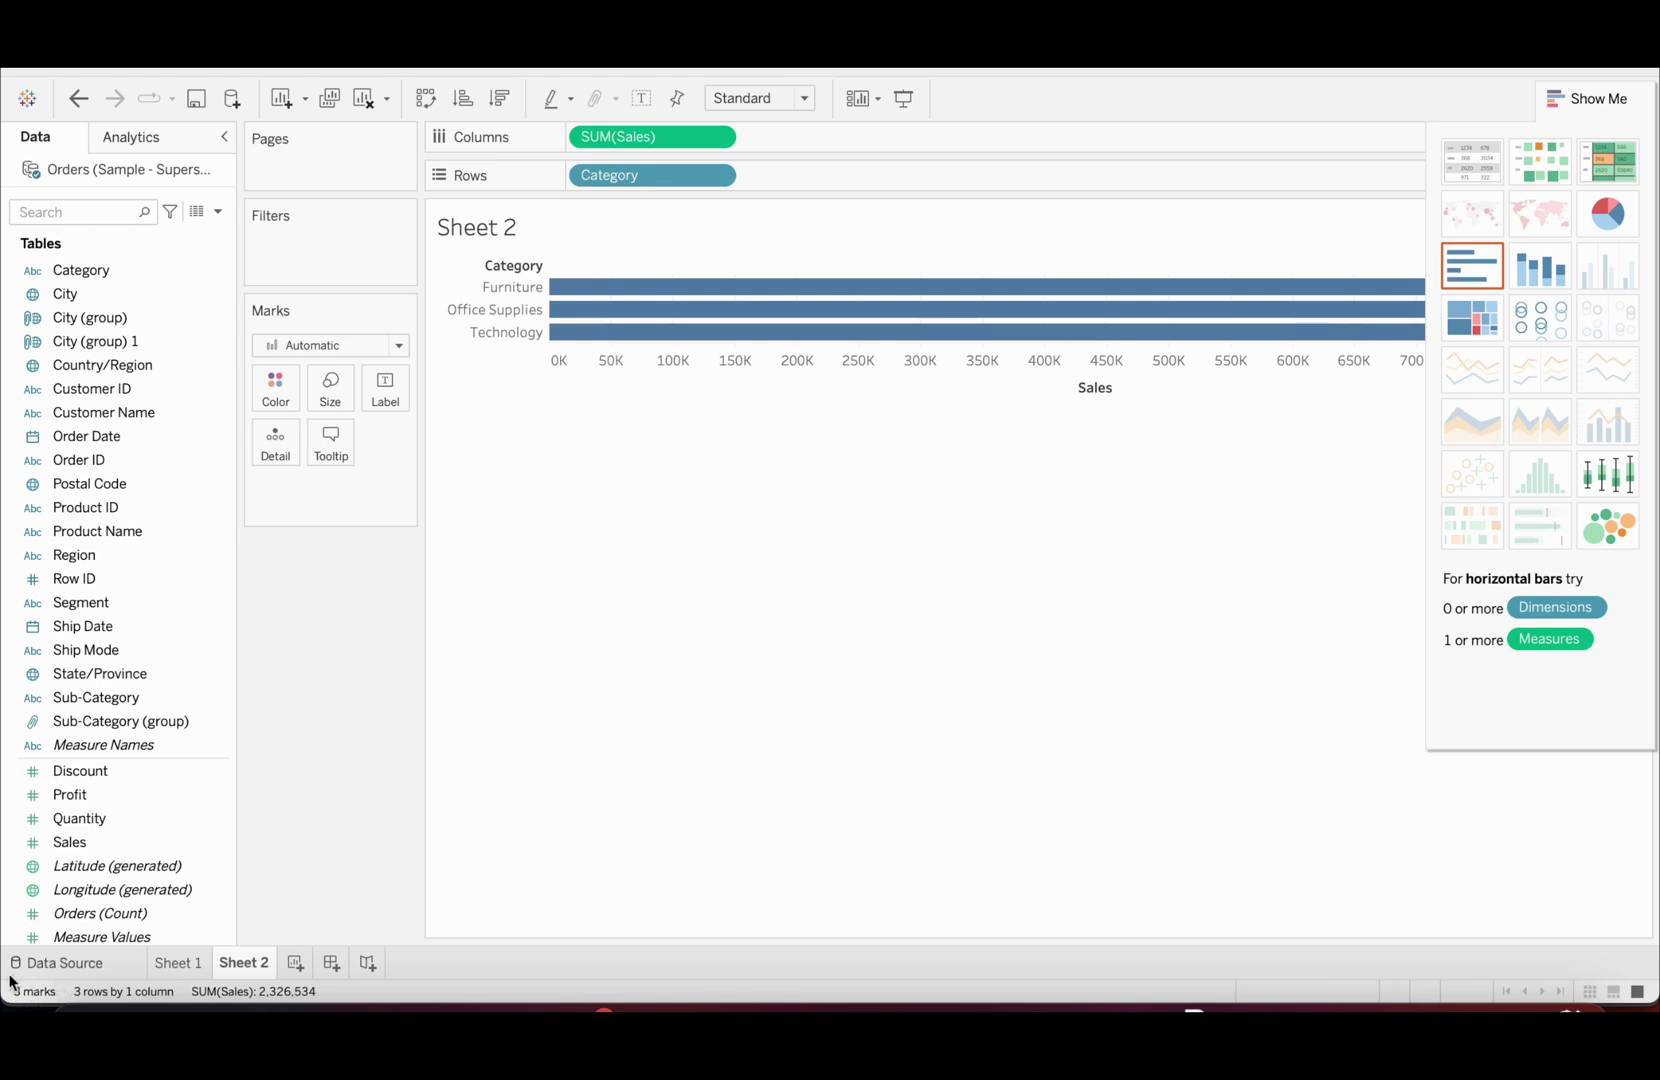
pyautogui.press('super+Tab')
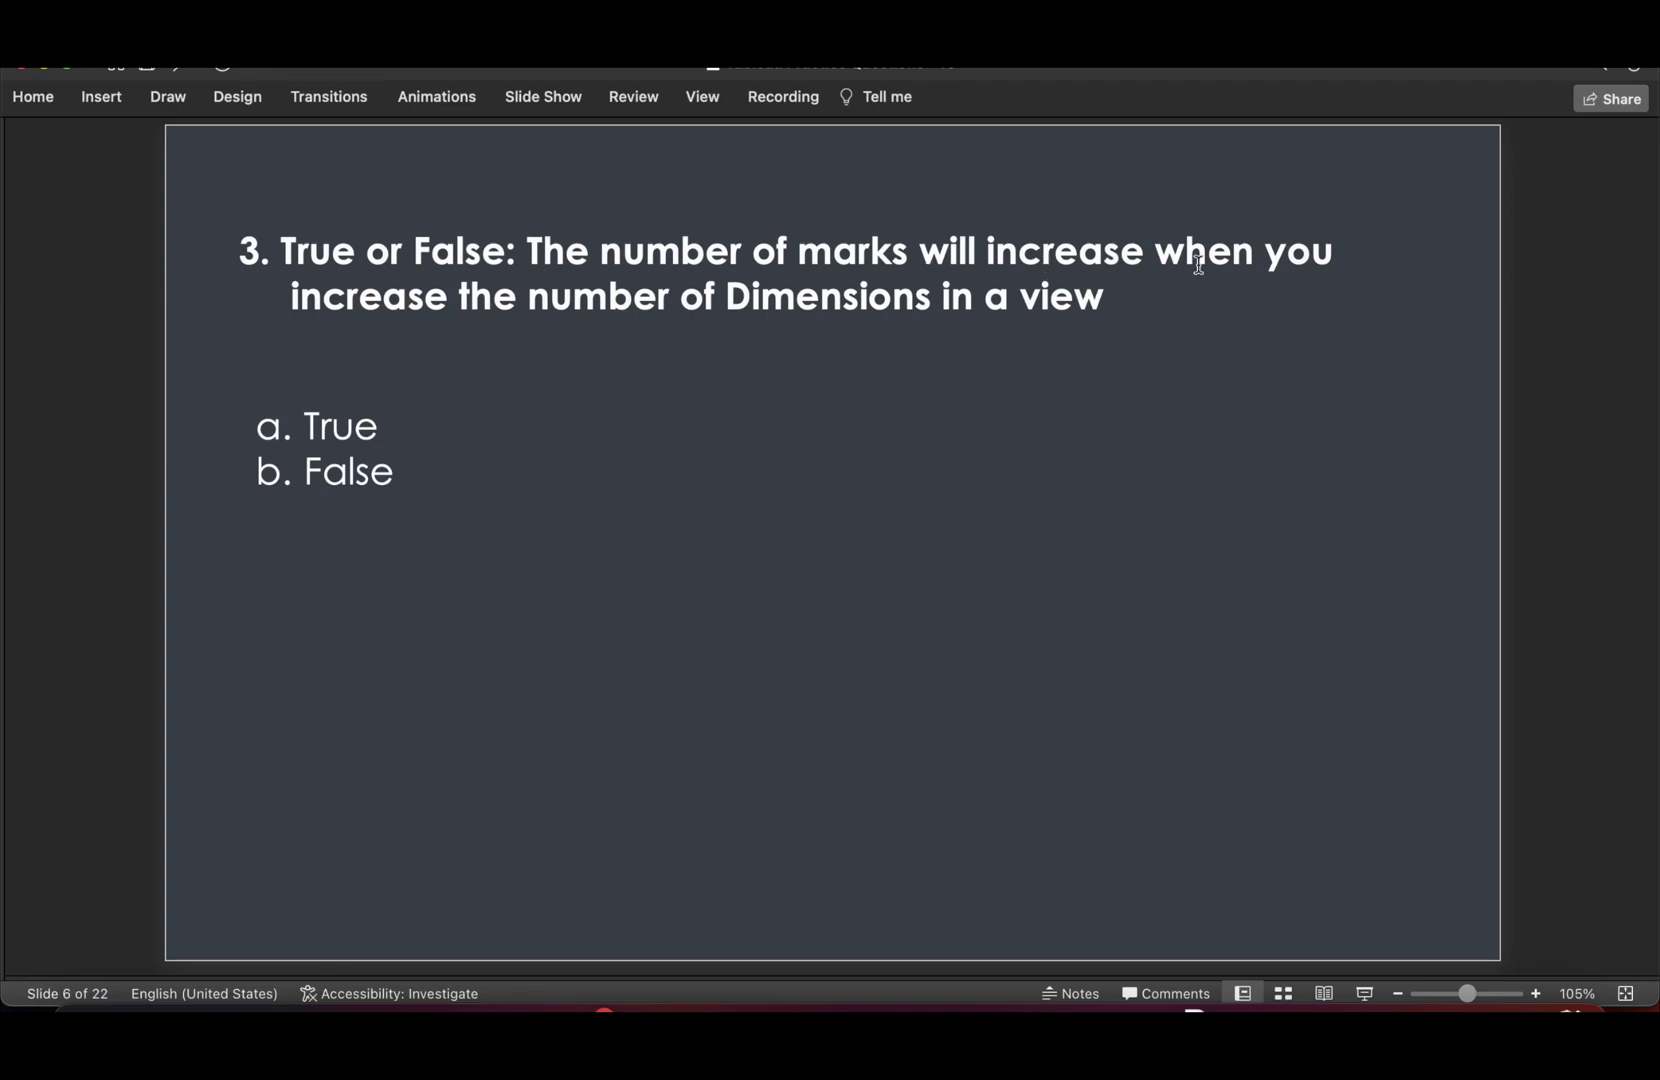
pyautogui.press('super+Tab')
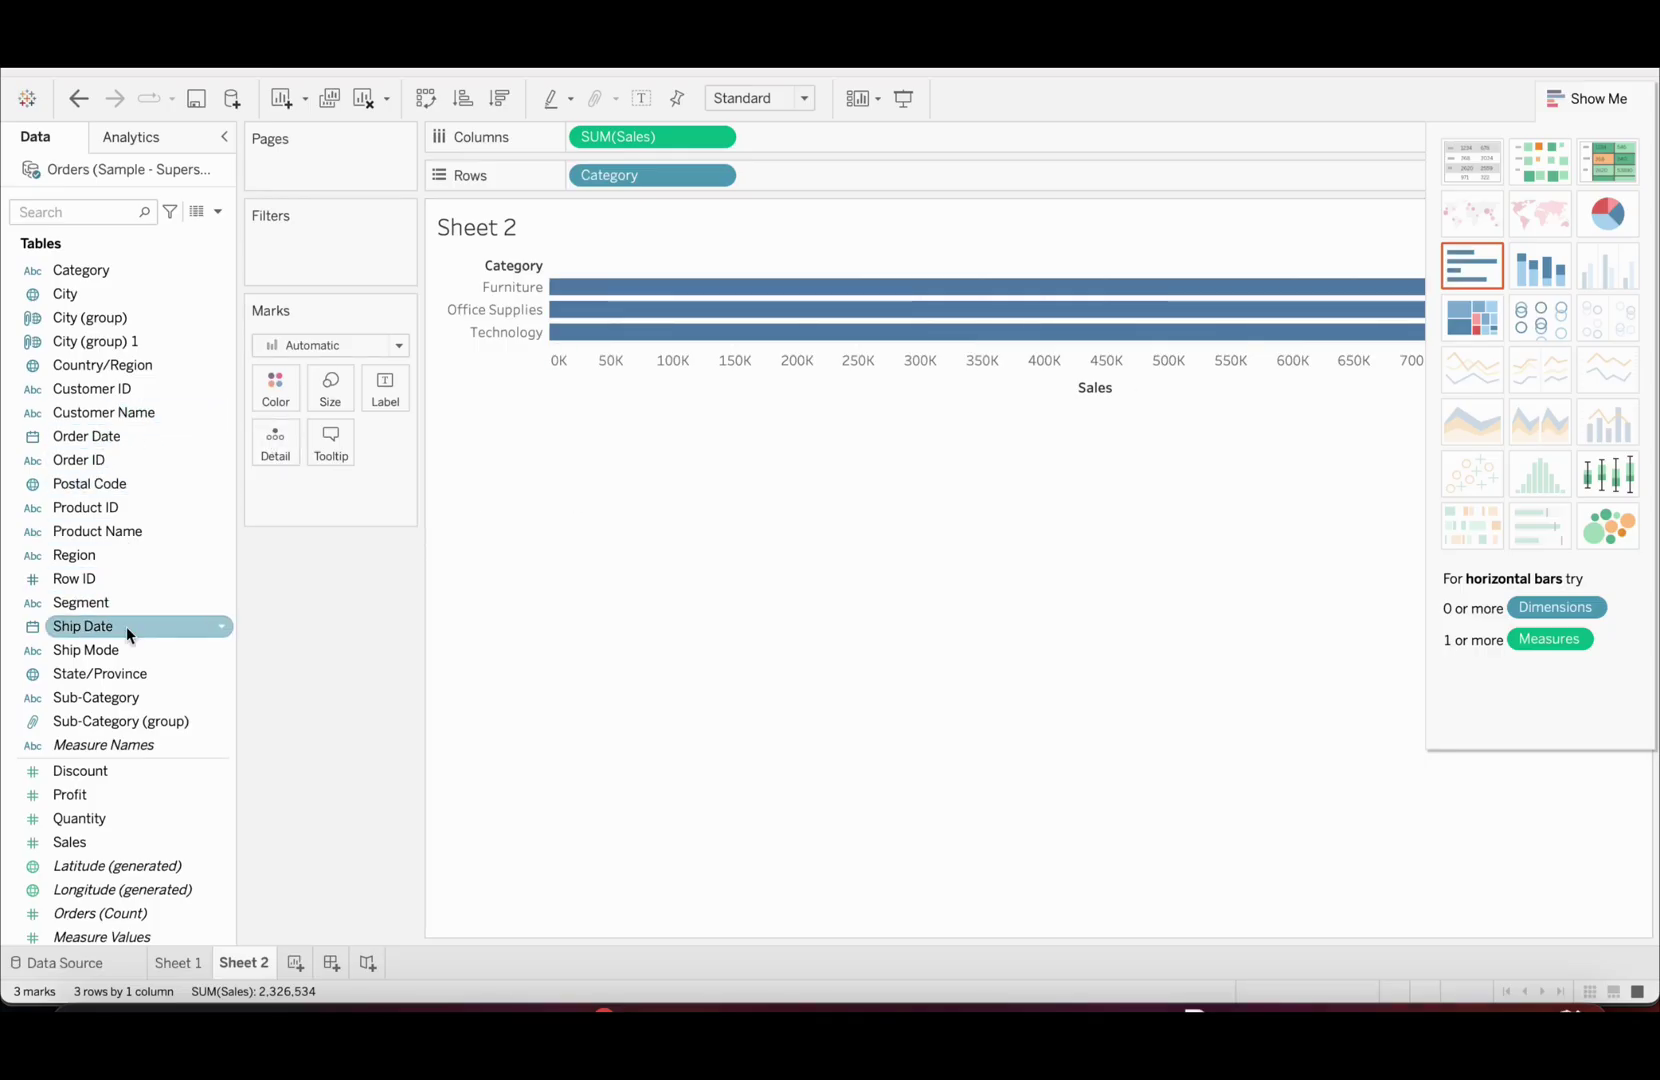
# - Add Sub-Category to Rows, splitting the three Category bars into 17 marks
pyautogui.moveTo(128, 700); pyautogui.dragTo(776, 175)
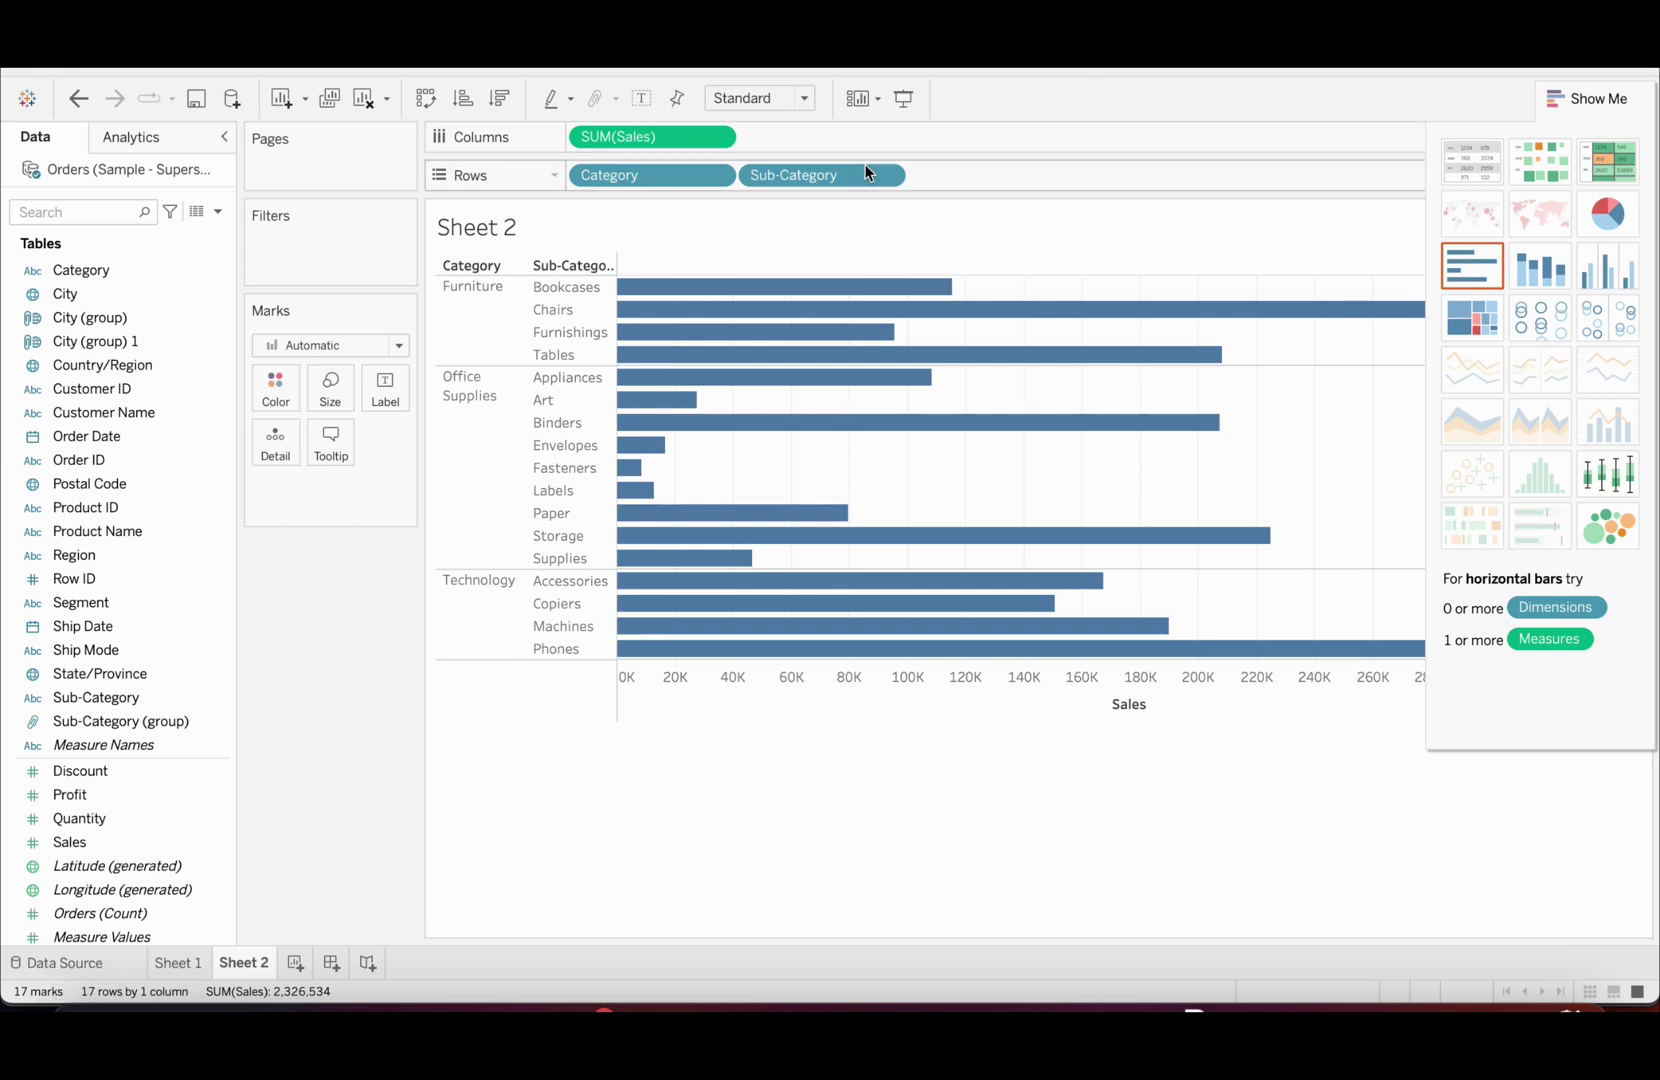
pyautogui.moveTo(860, 175); pyautogui.dragTo(1130, 77)
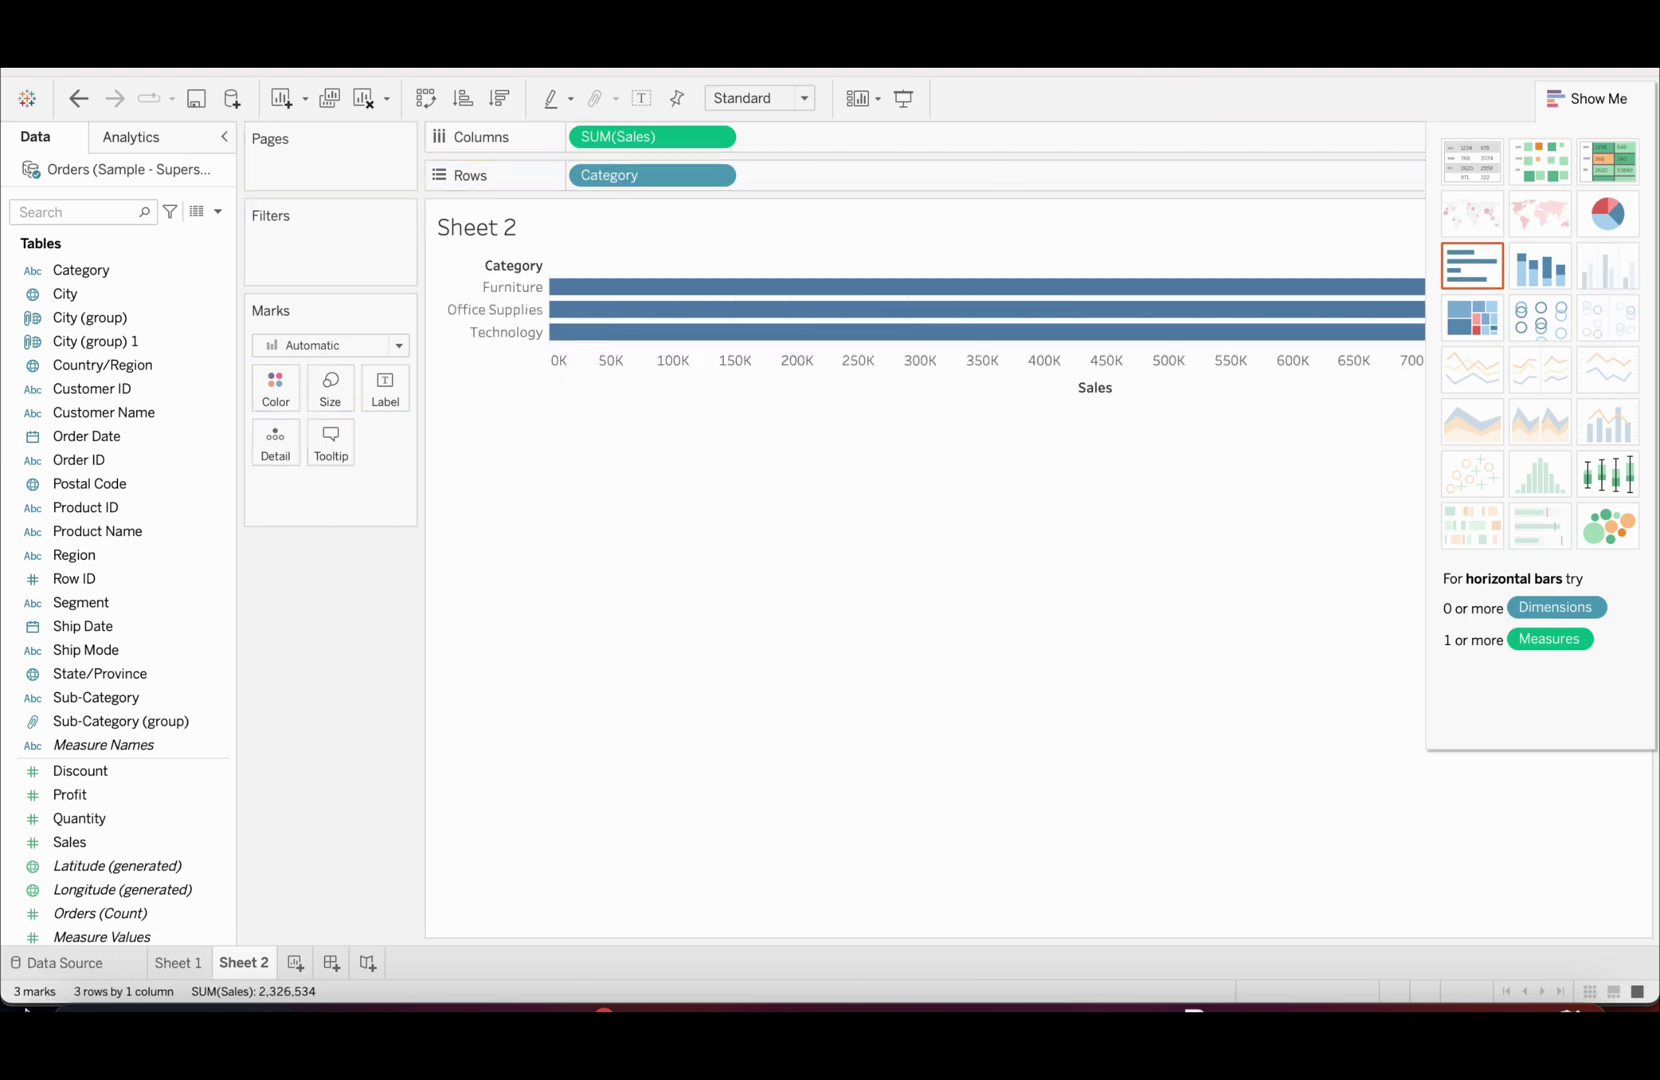
pyautogui.moveTo(128, 697); pyautogui.dragTo(743, 169)
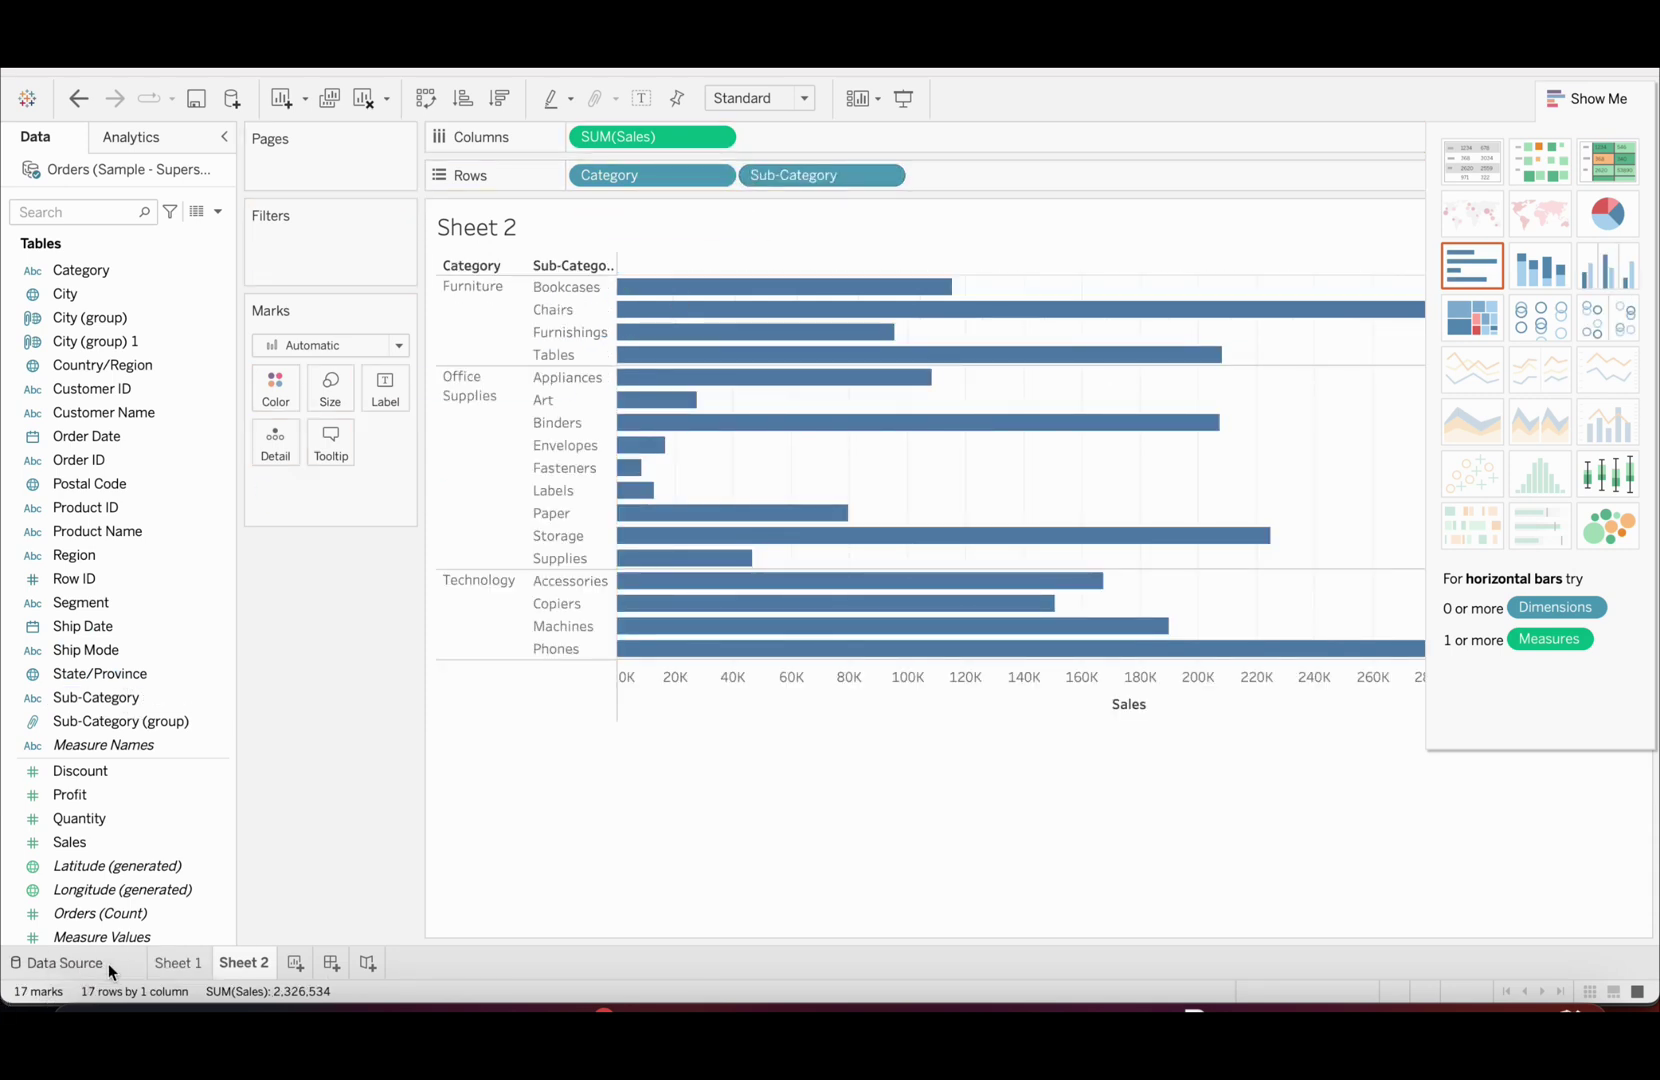
# - Reveal True as the answer to question 3 on slide 7
pyautogui.press('super+Tab')
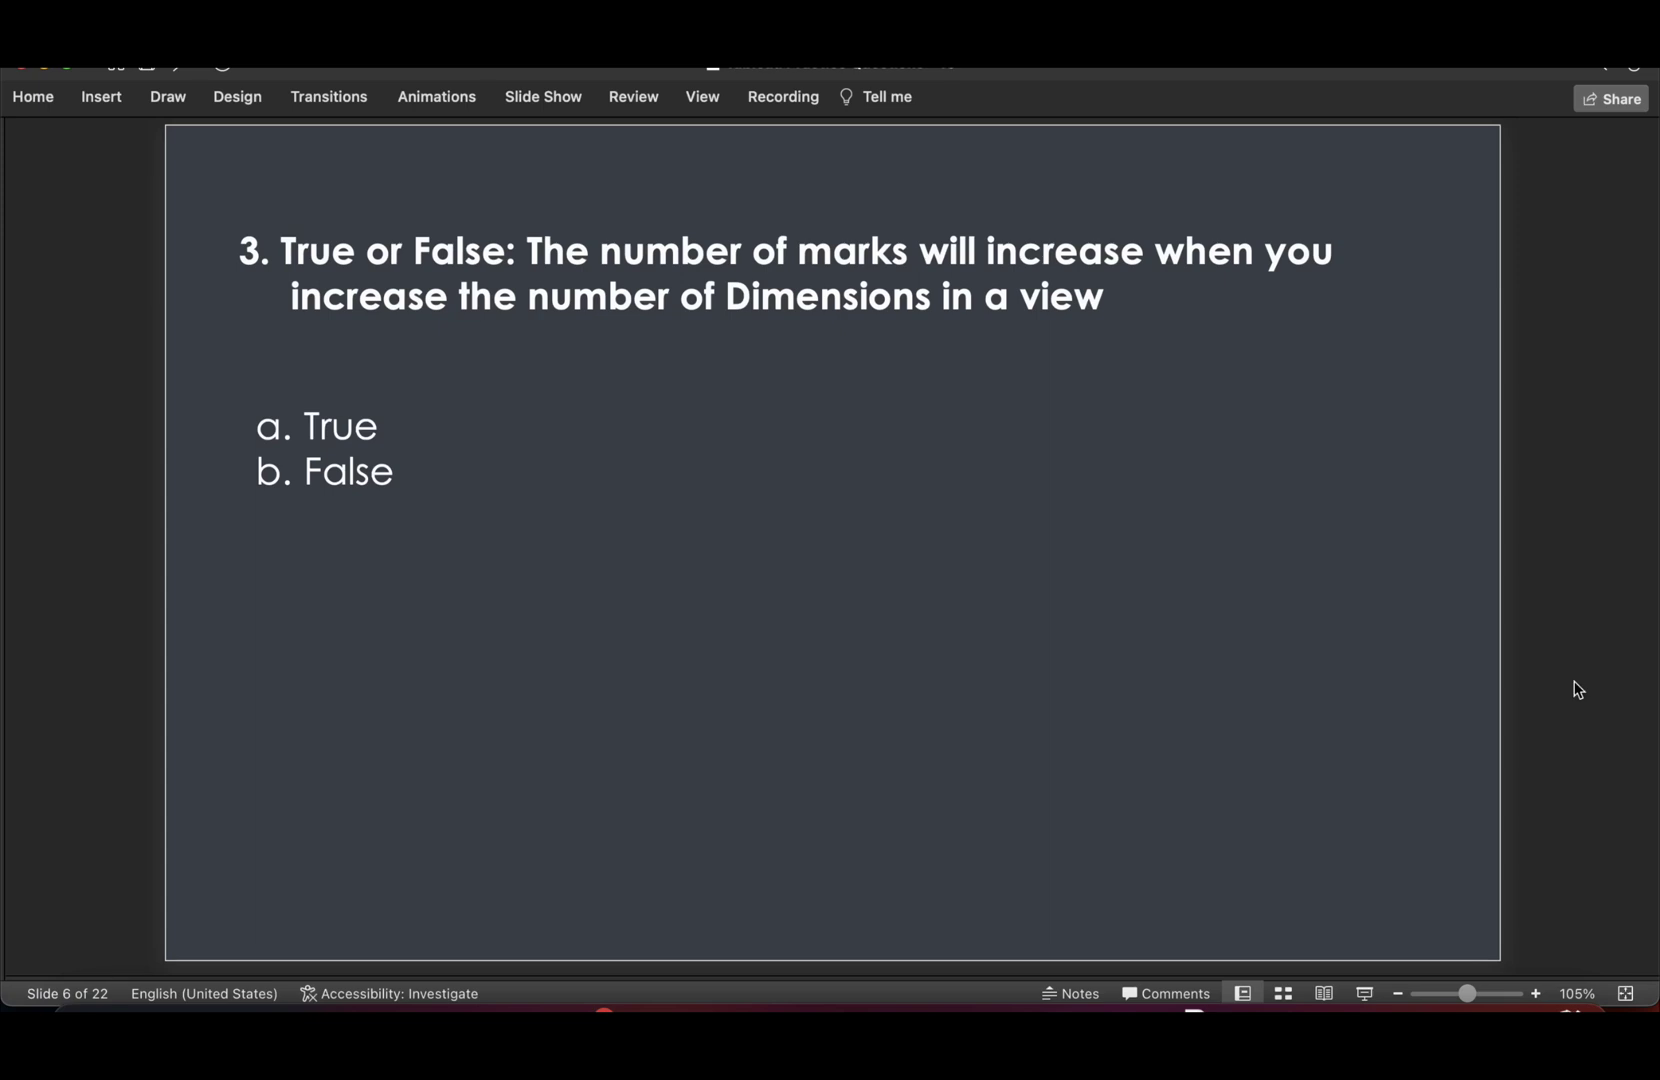
pyautogui.press('Down')
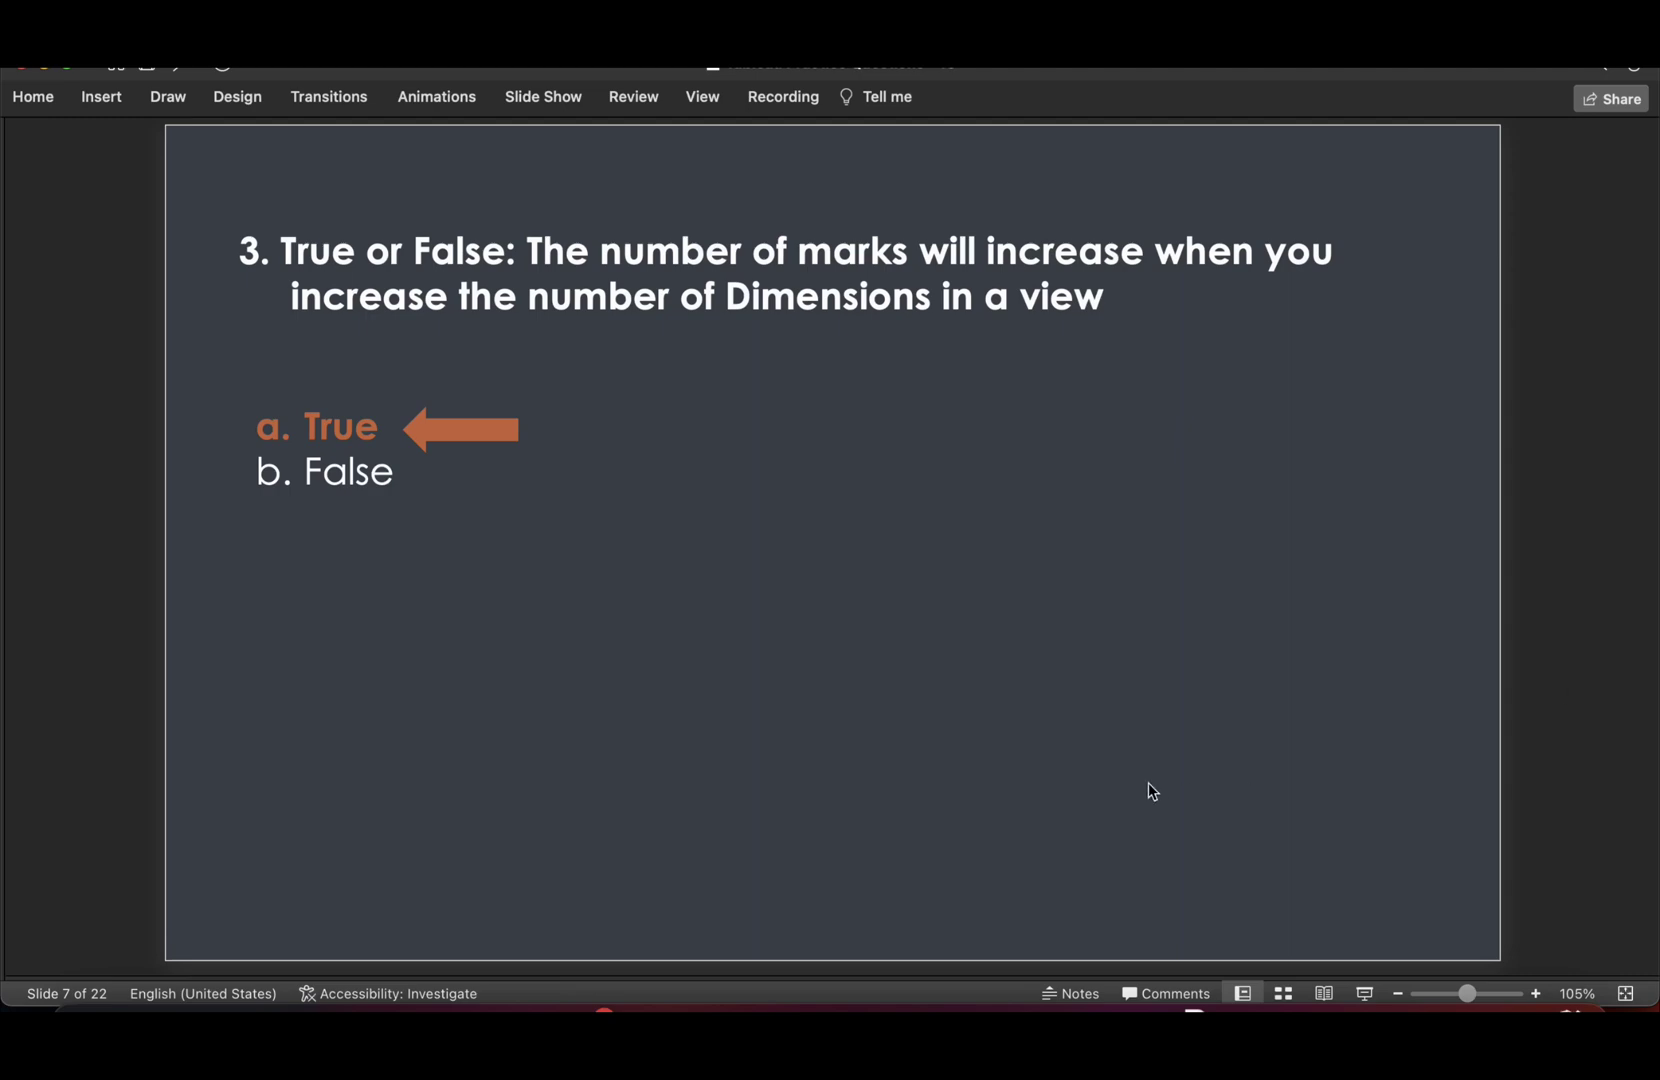
pyautogui.click(743, 947)
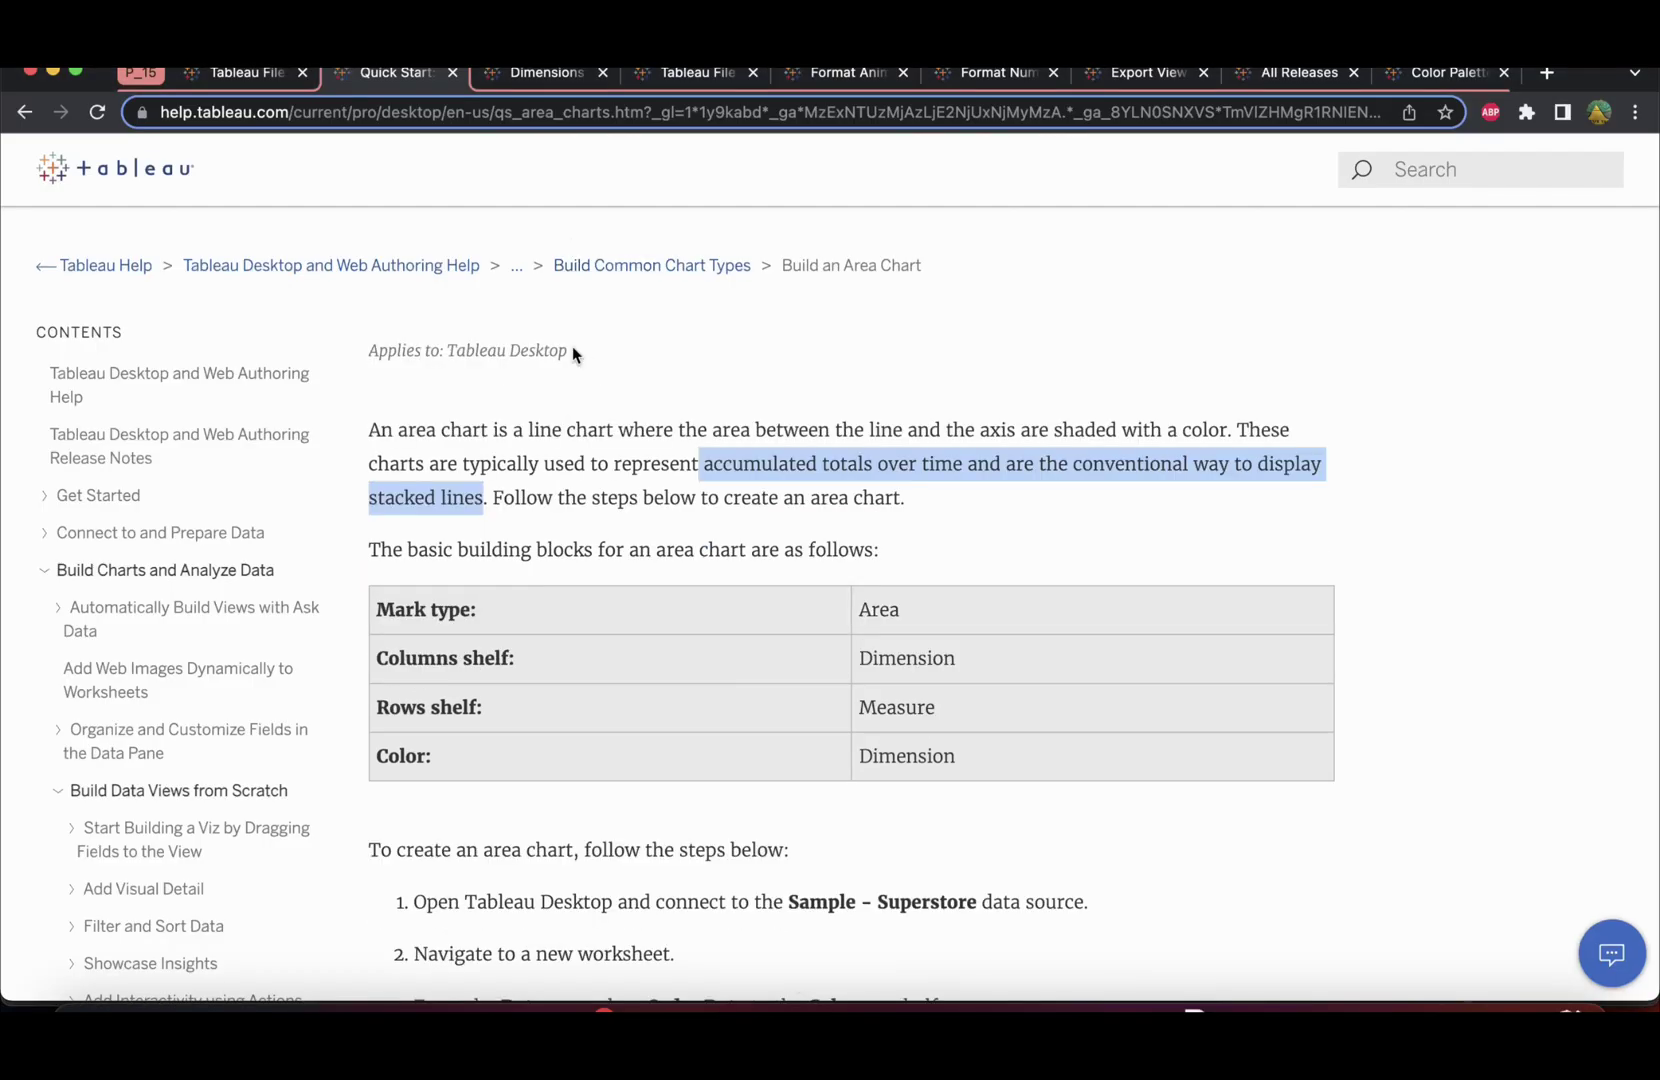
# - Read the Dimensions and Measures help section on how added dimensions increase marks
pyautogui.click(540, 74)
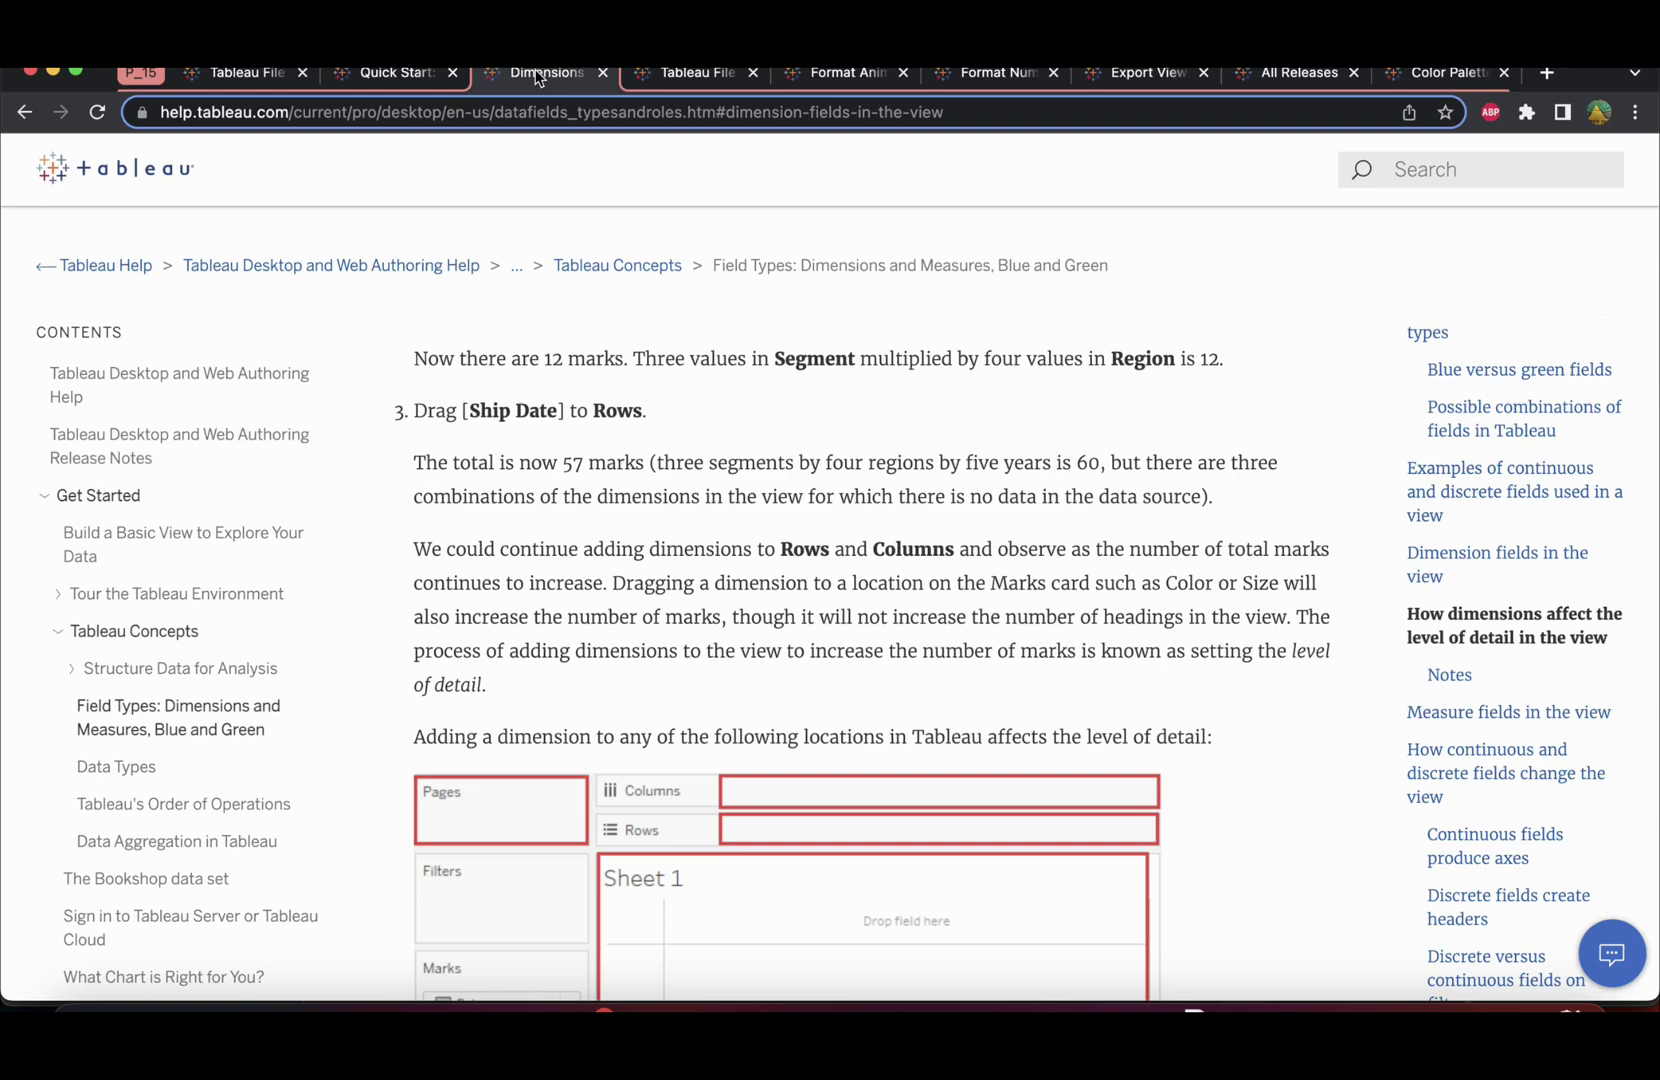
pyautogui.scroll(20, 718, 420)
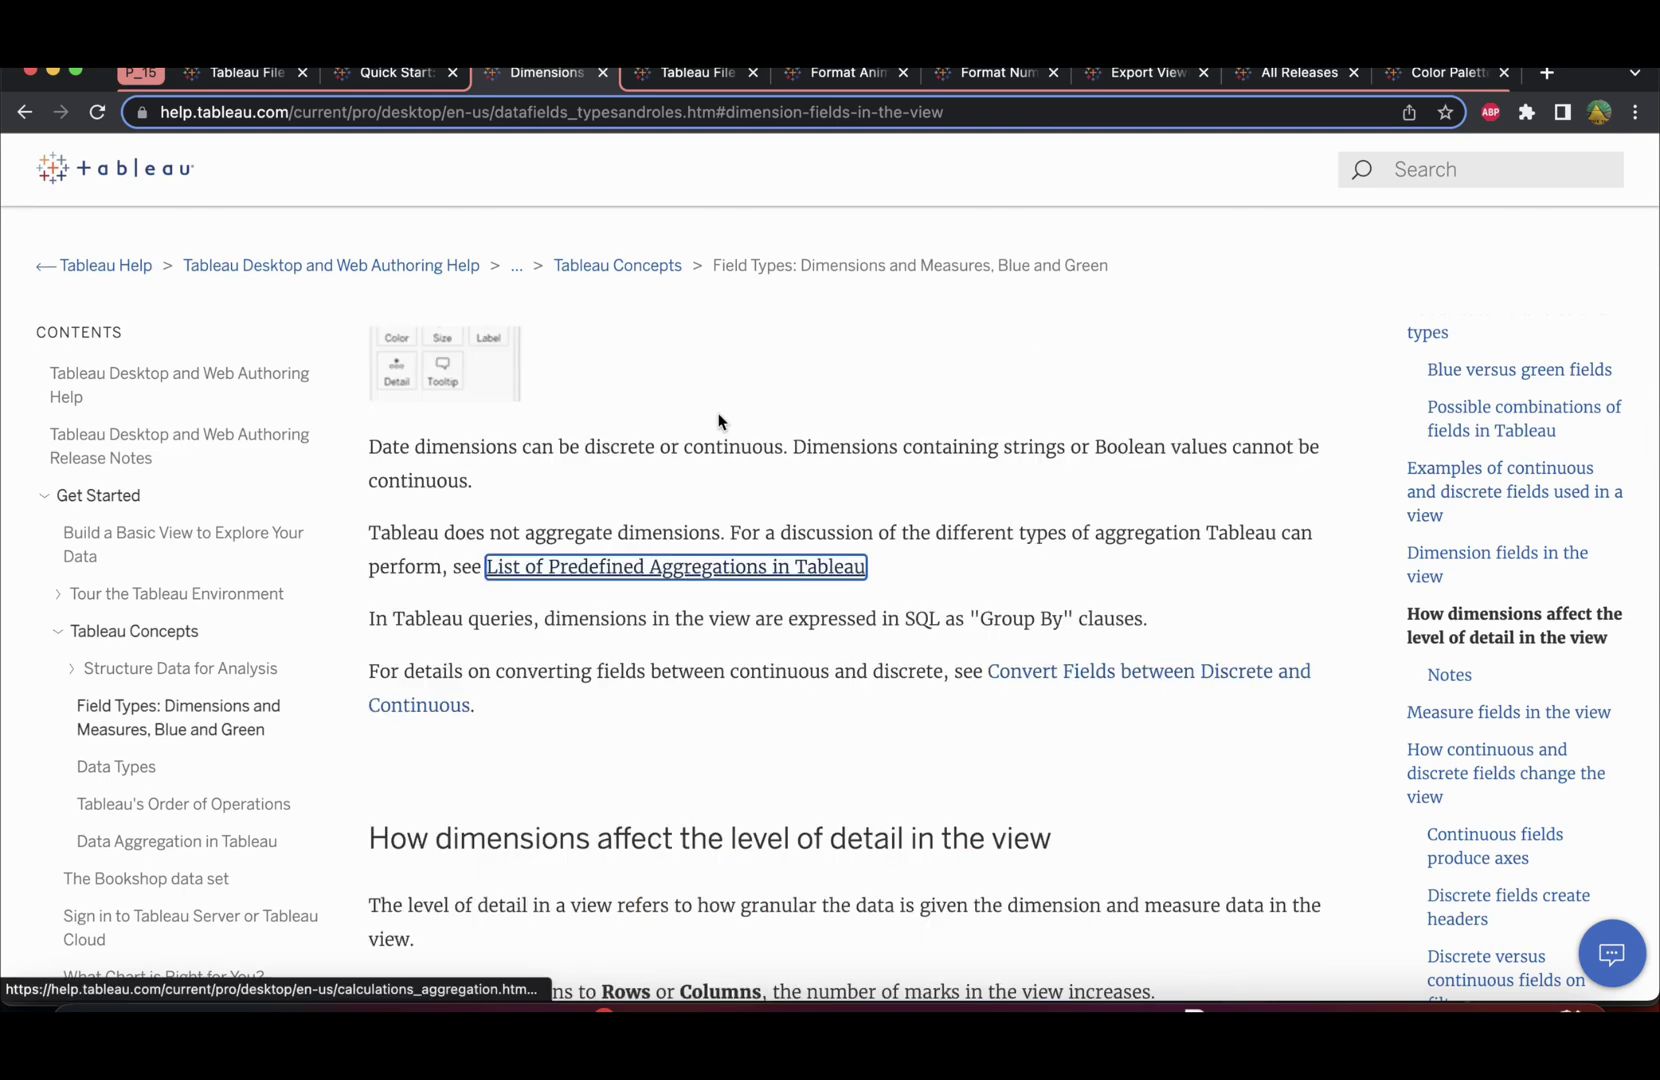
pyautogui.scroll(10, 718, 420)
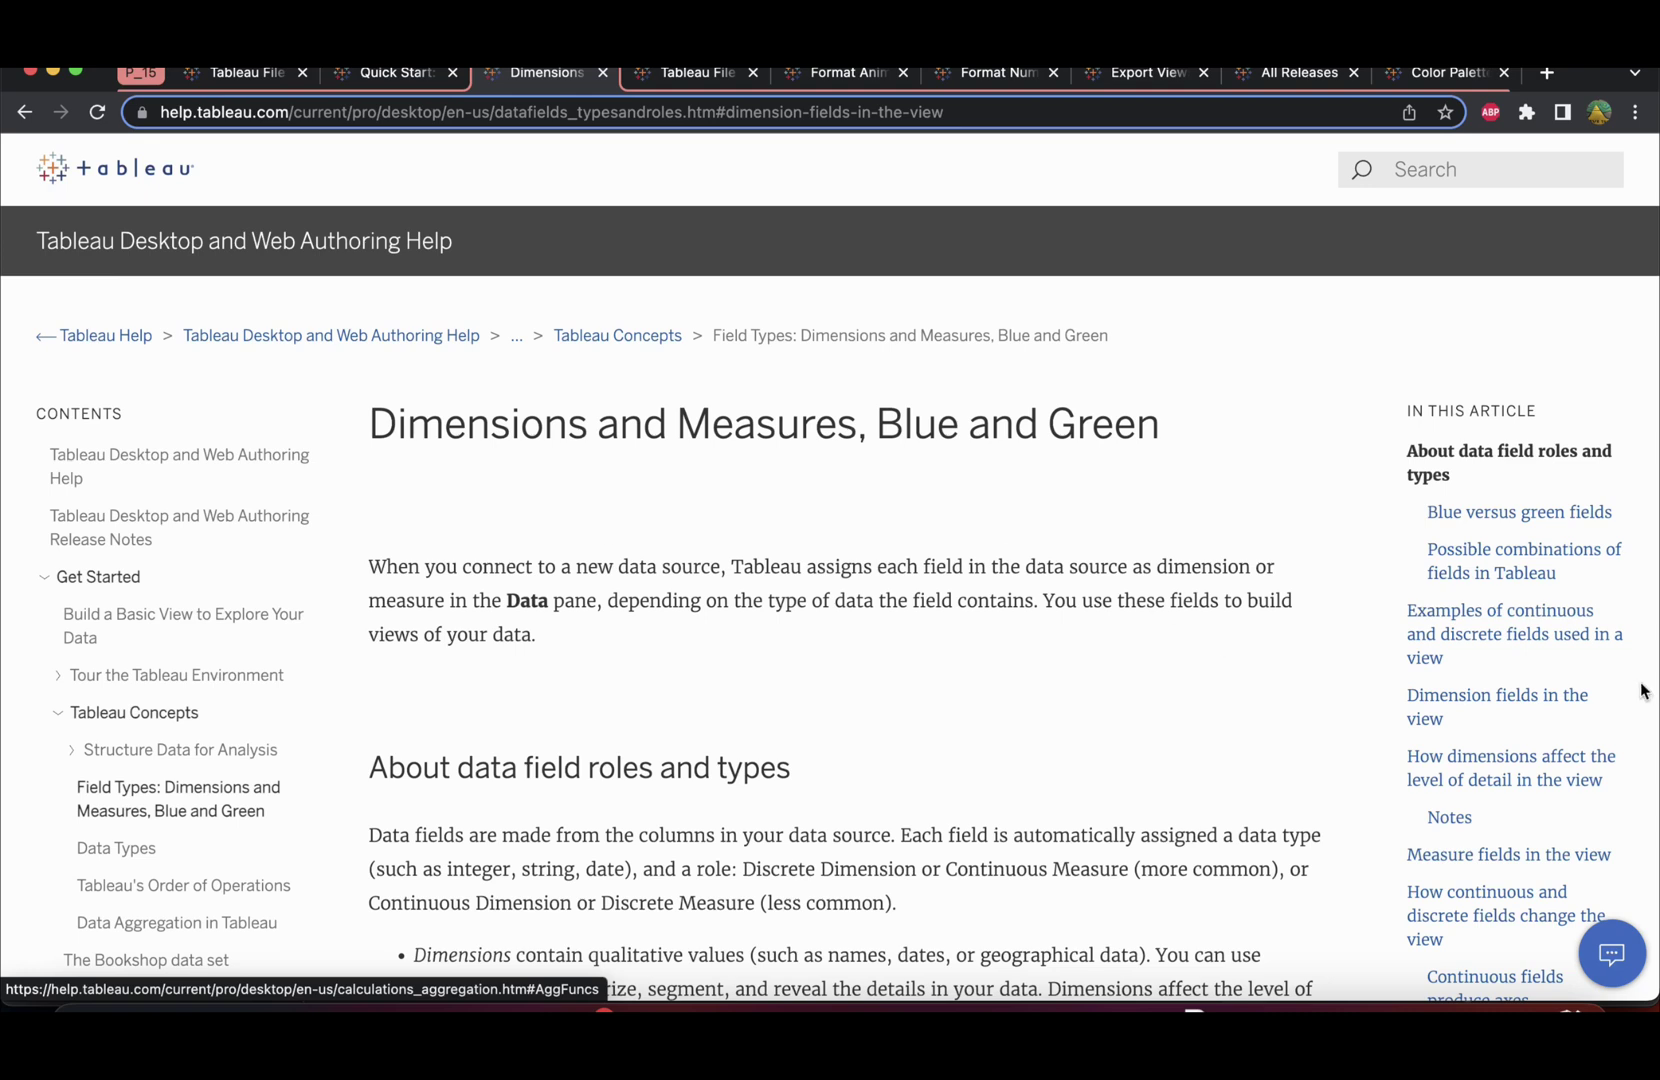
pyautogui.scroll(-1, 1480, 722)
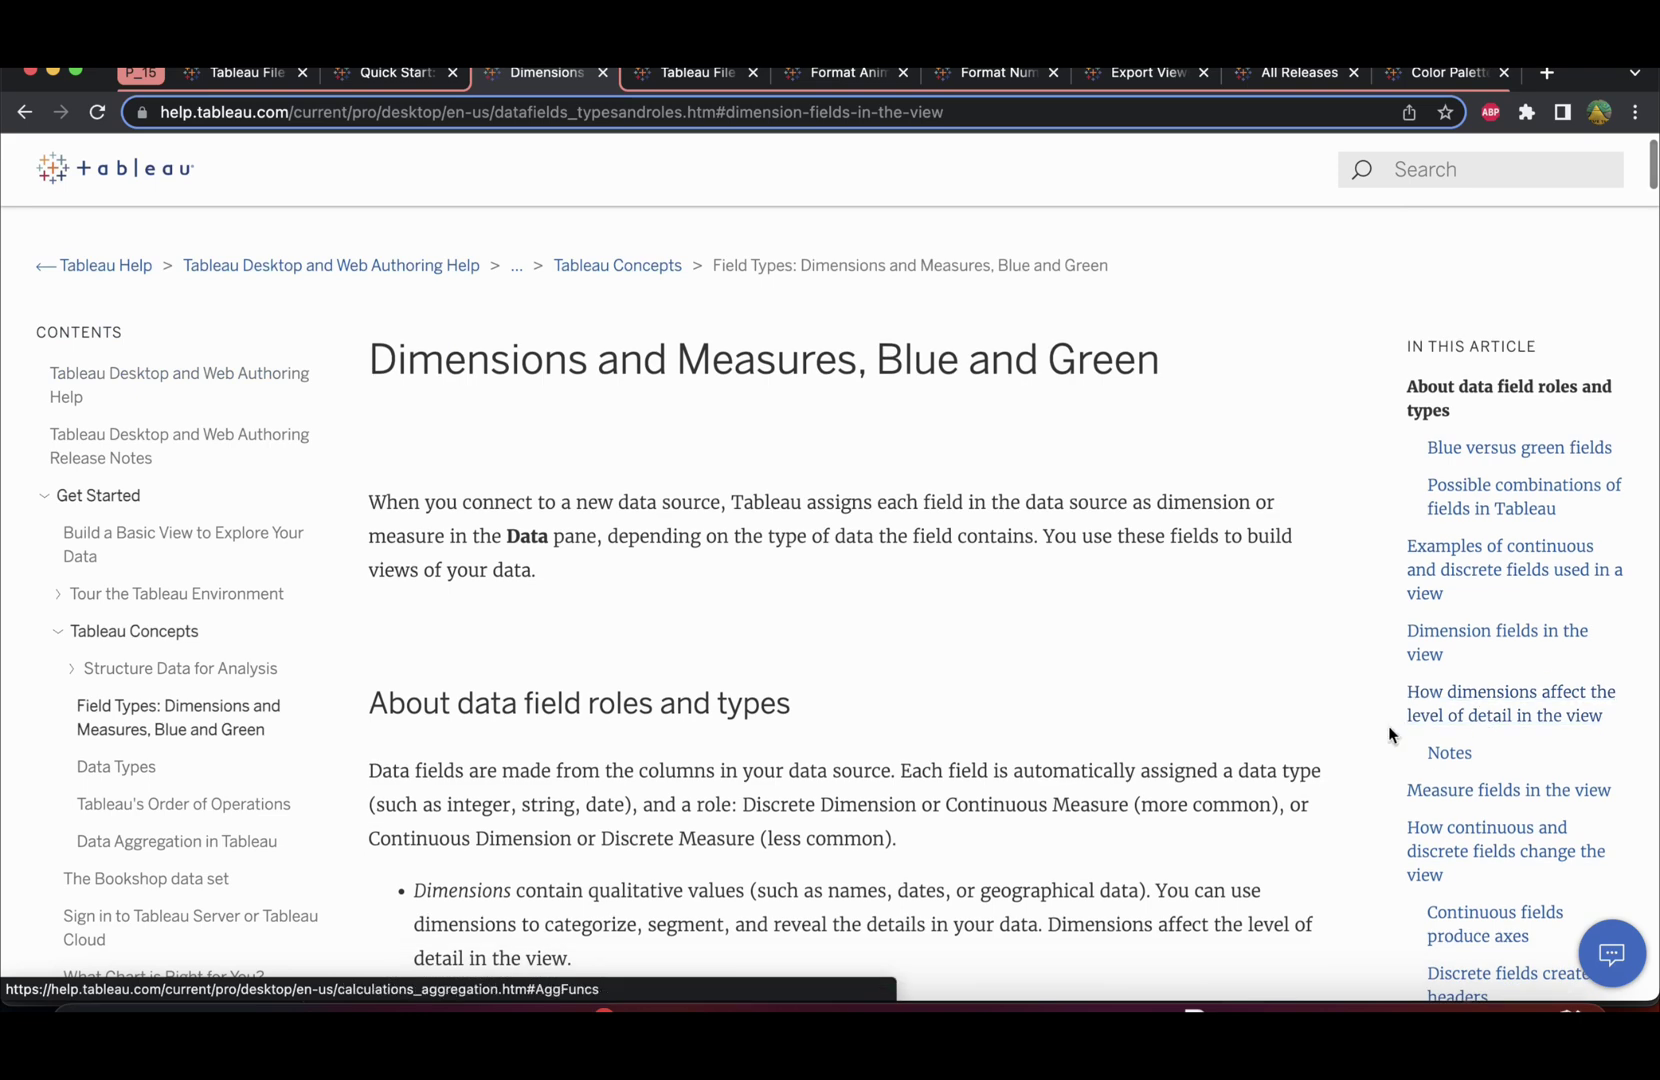
pyautogui.click(1446, 716)
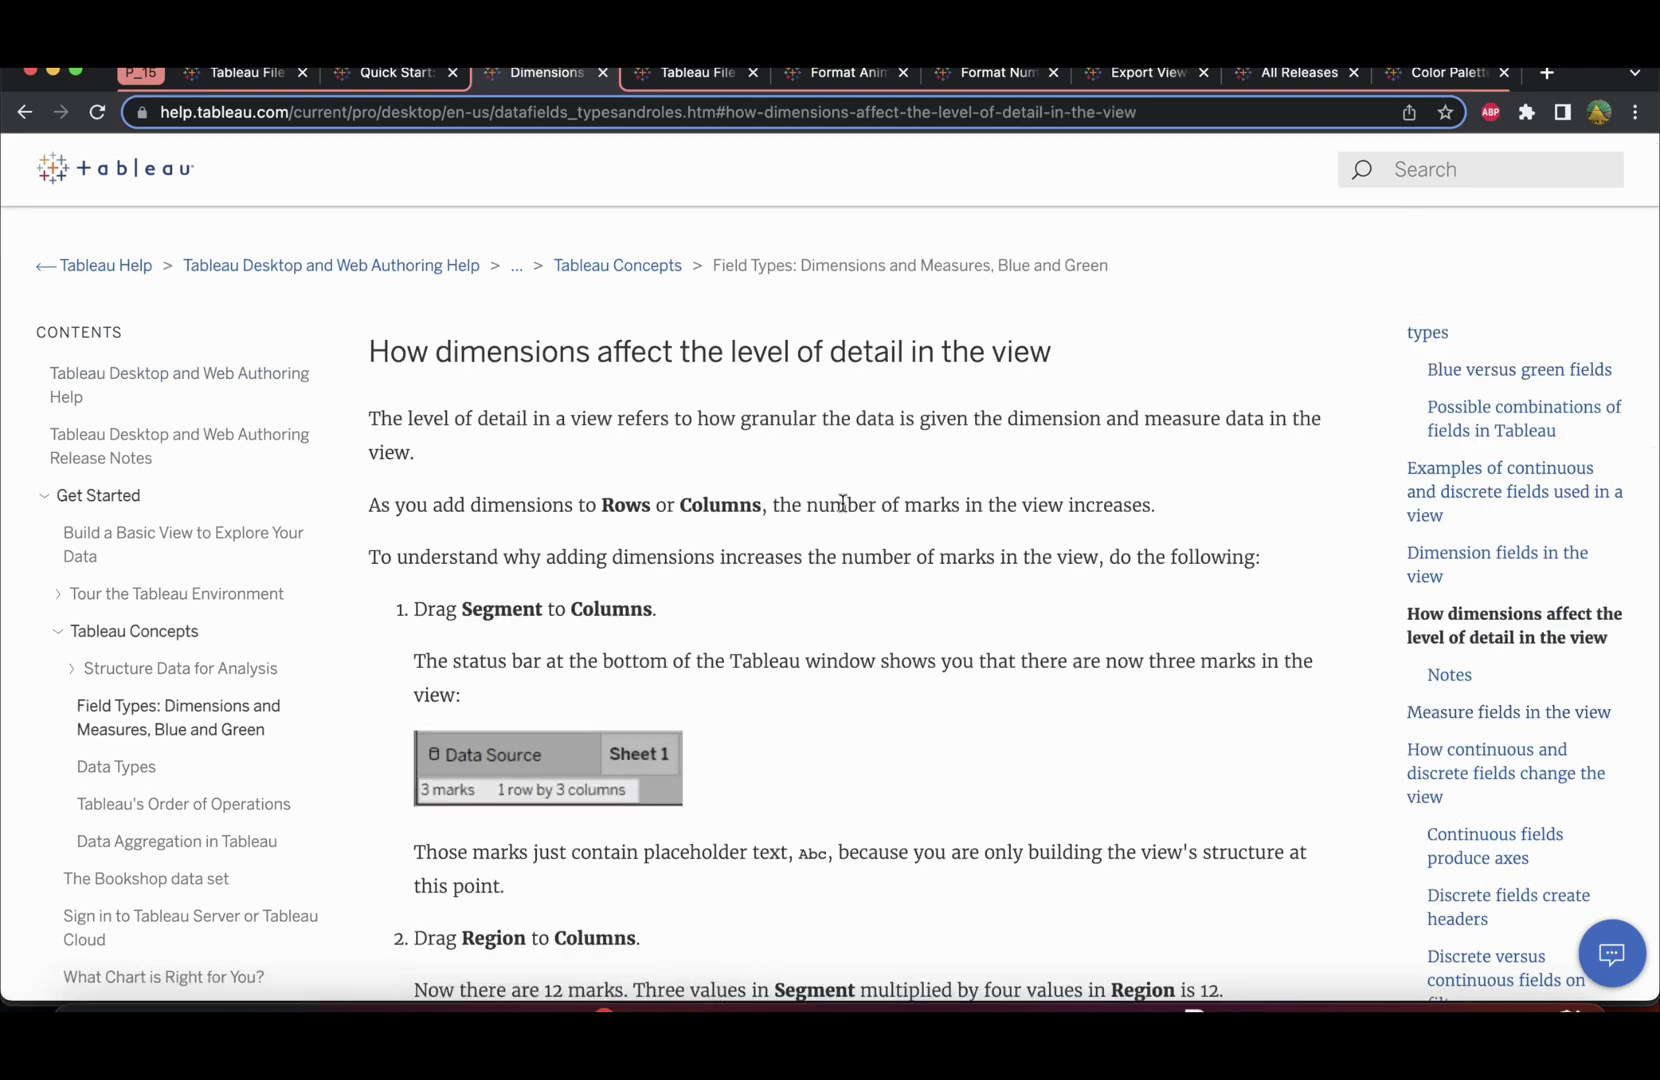
pyautogui.scroll(-5, 1015, 783)
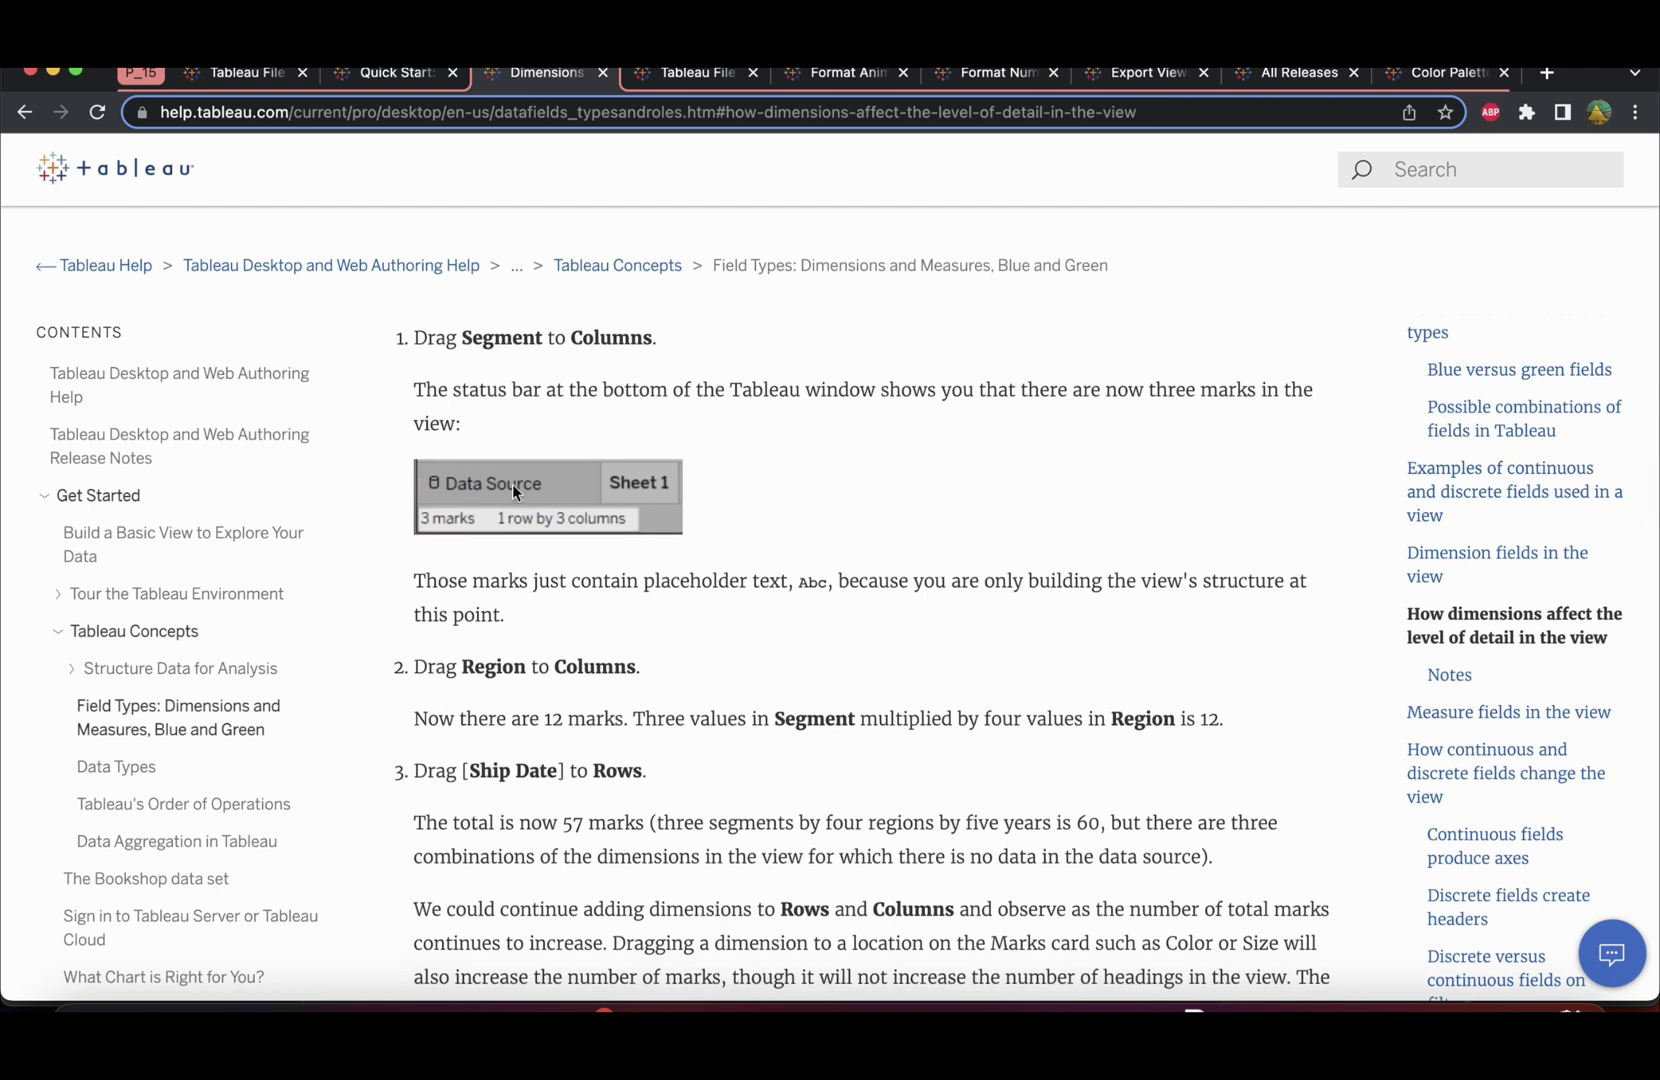
pyautogui.scroll(-8, 934, 670)
pyautogui.scroll(-8, 934, 670)
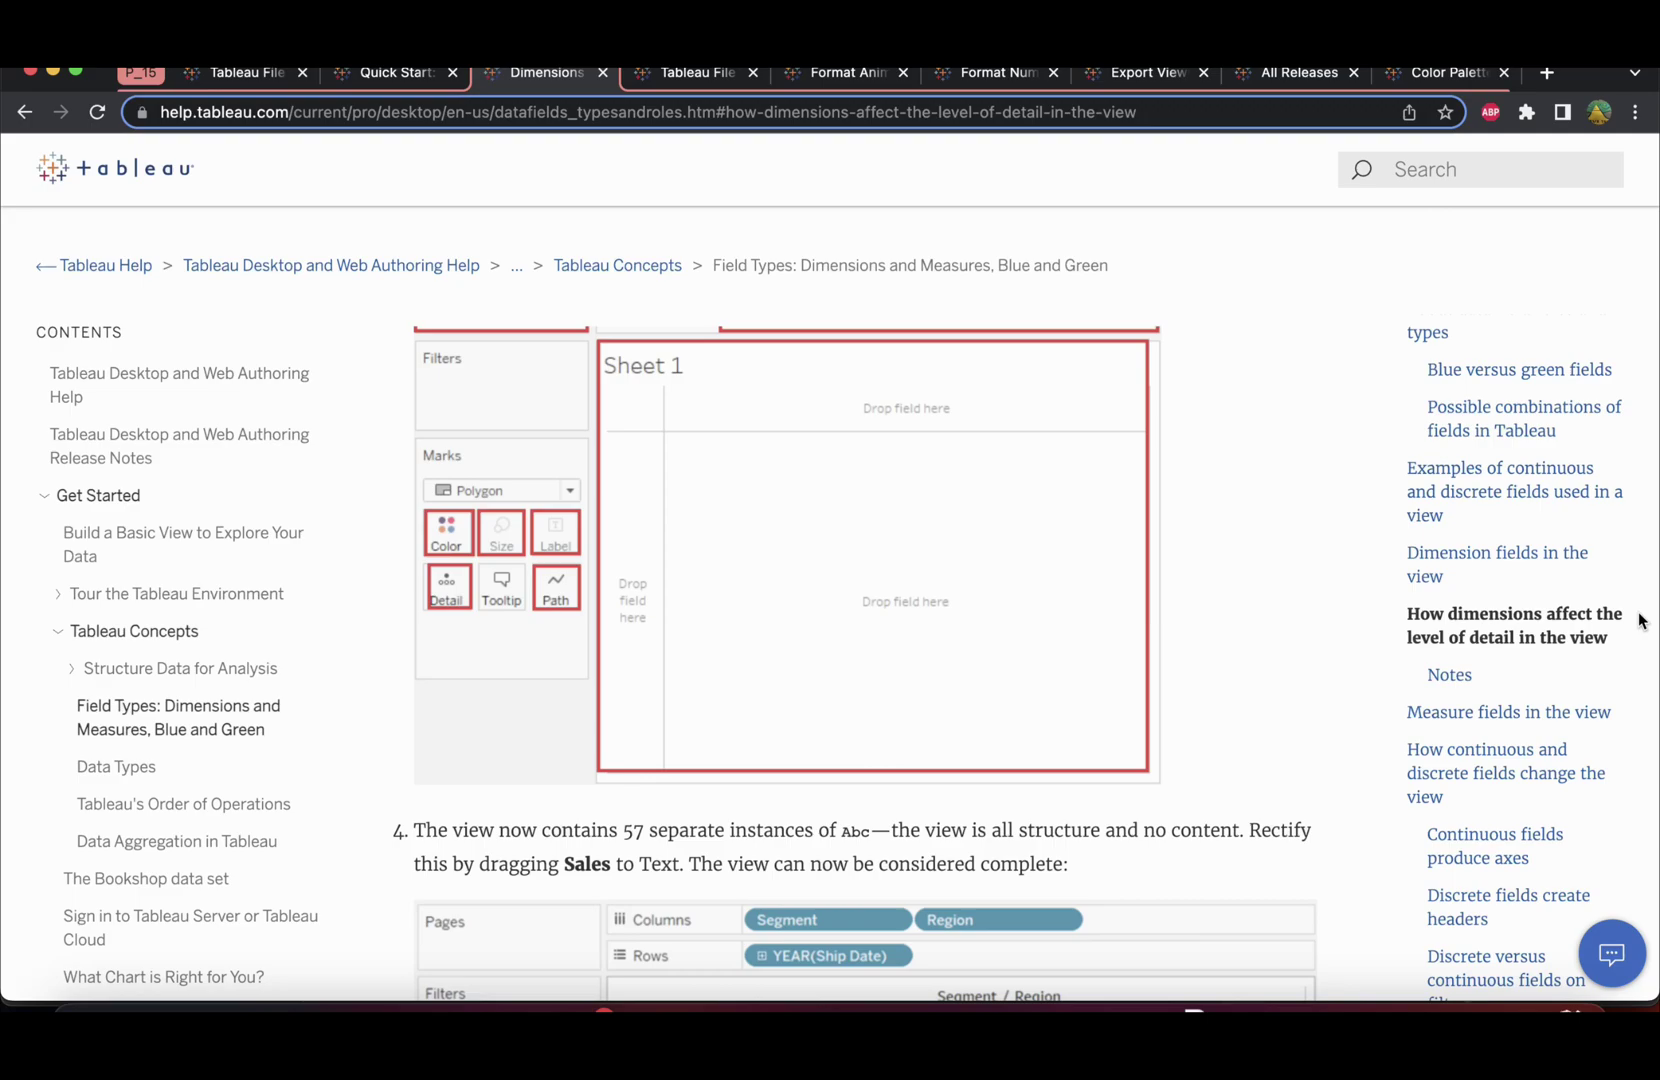
pyautogui.scroll(-20, 1137, 686)
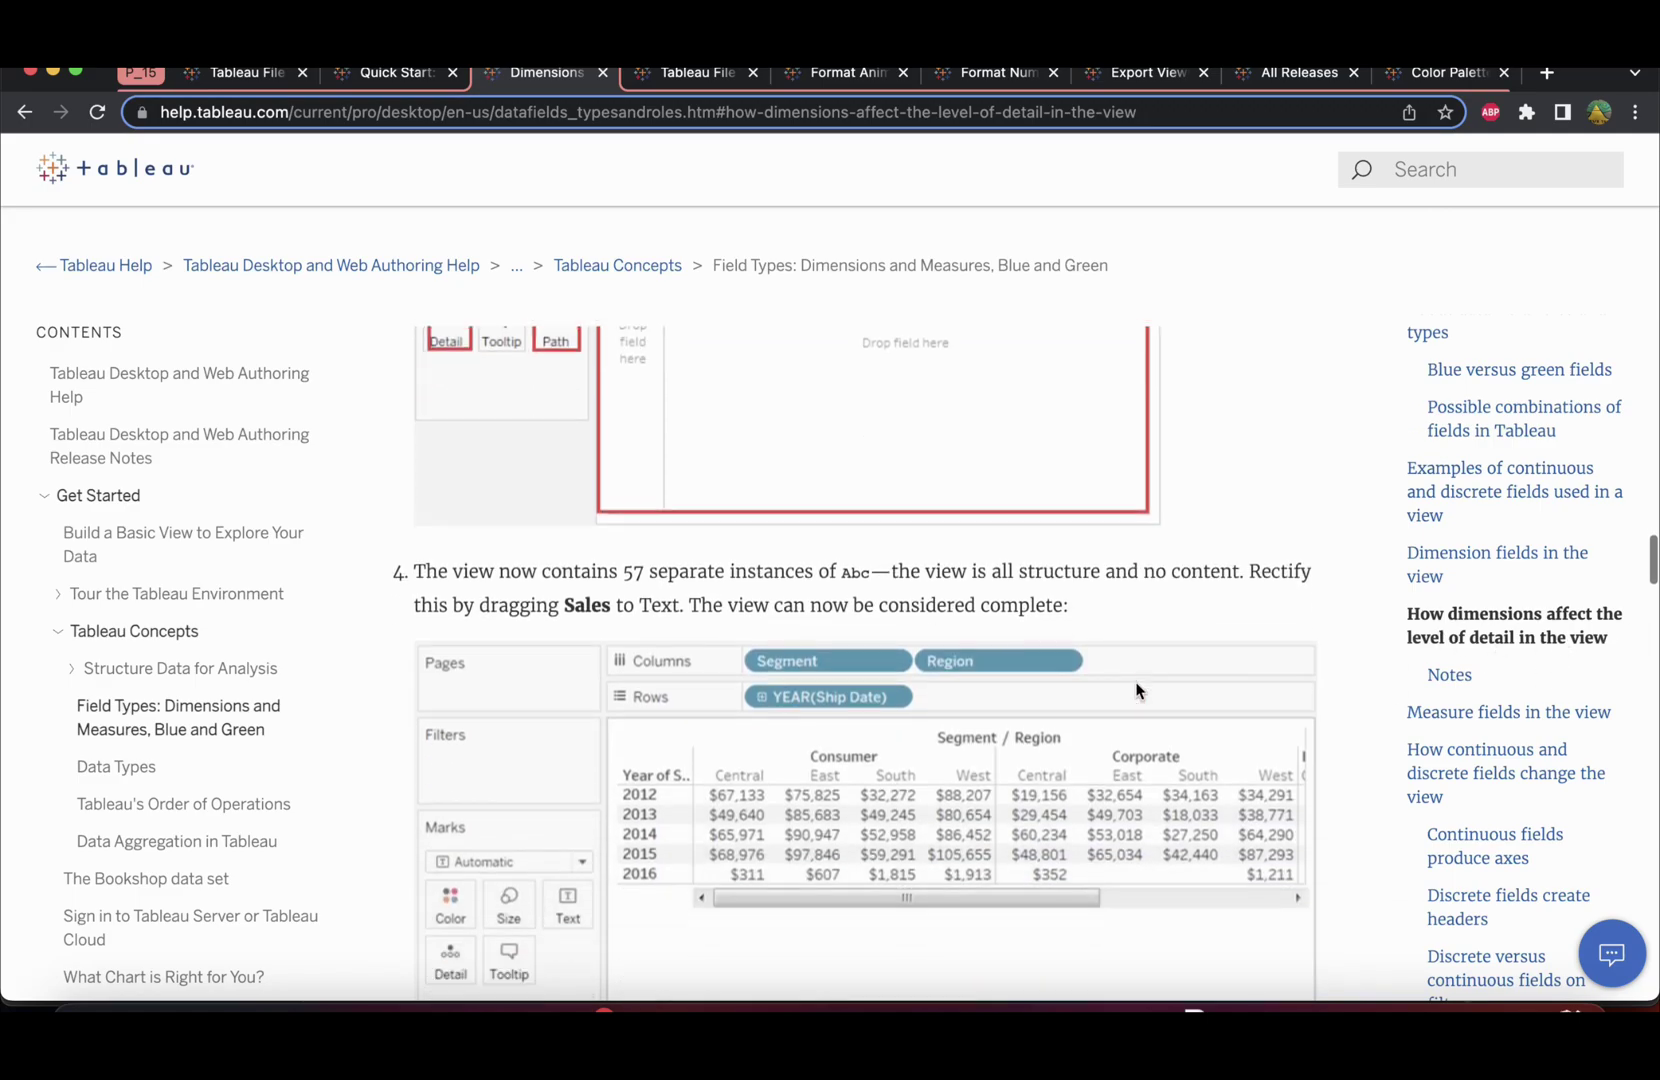
pyautogui.scroll(-20, 1137, 685)
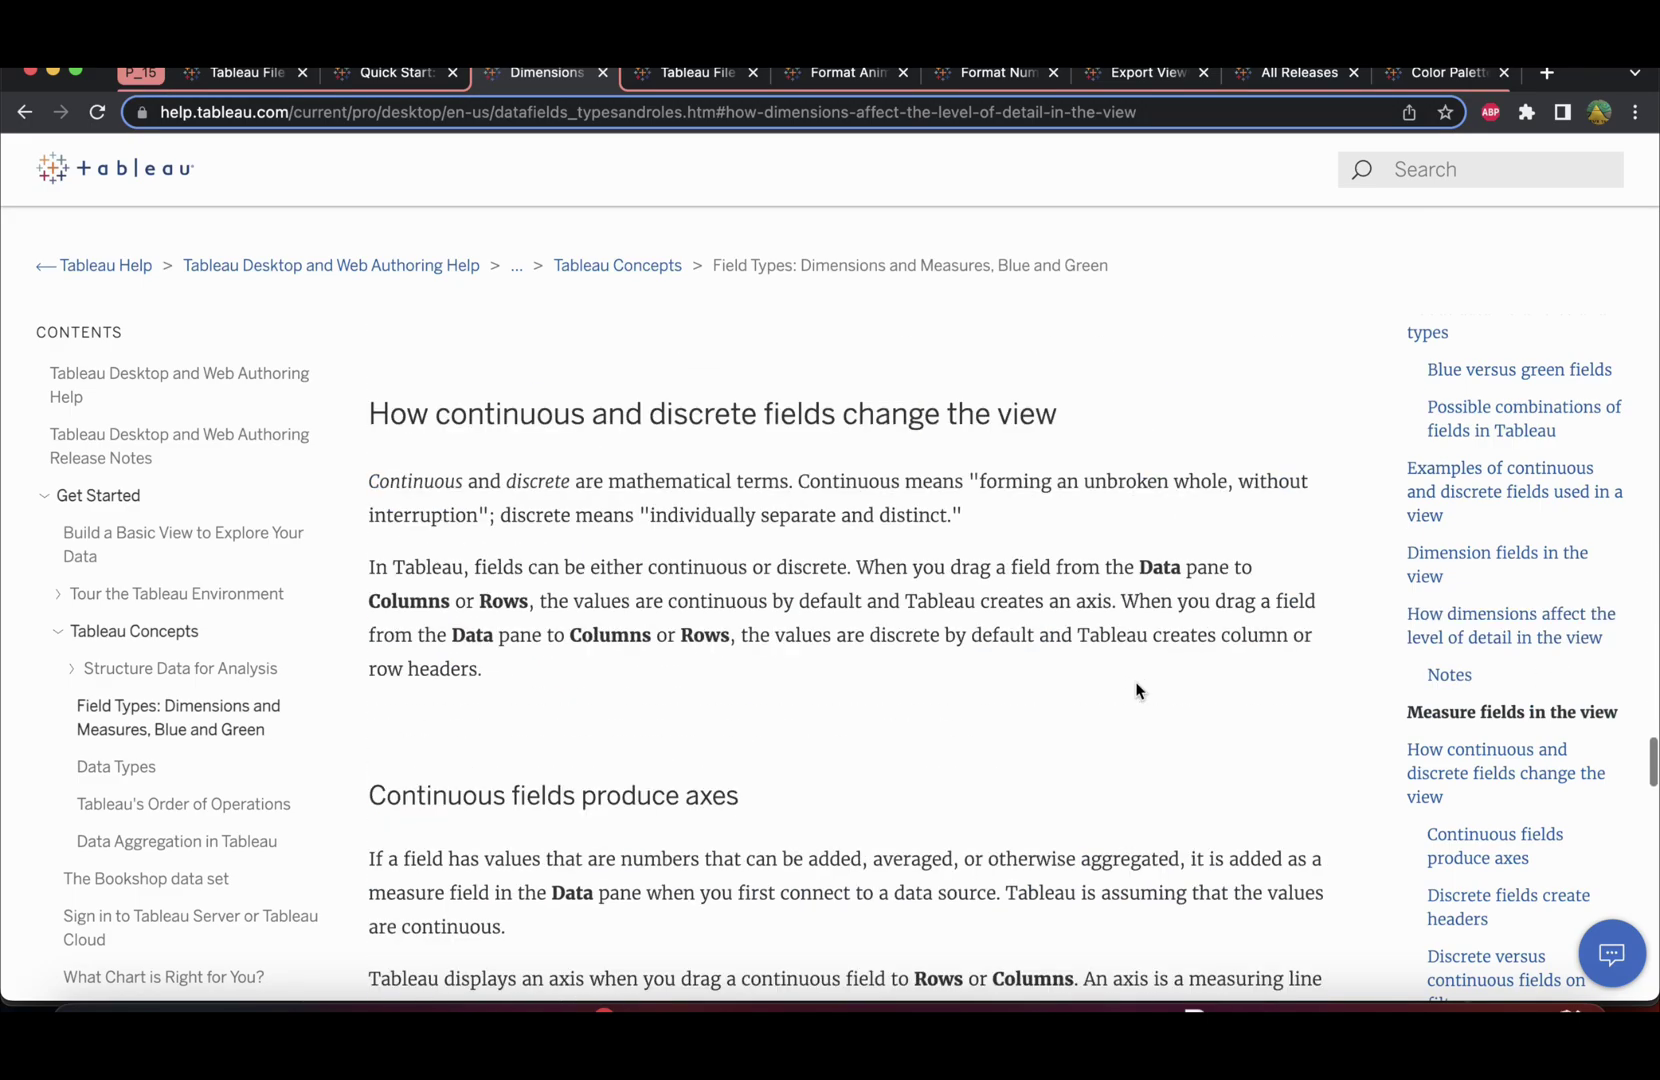
pyautogui.scroll(-10, 1137, 689)
pyautogui.press('super+Tab')
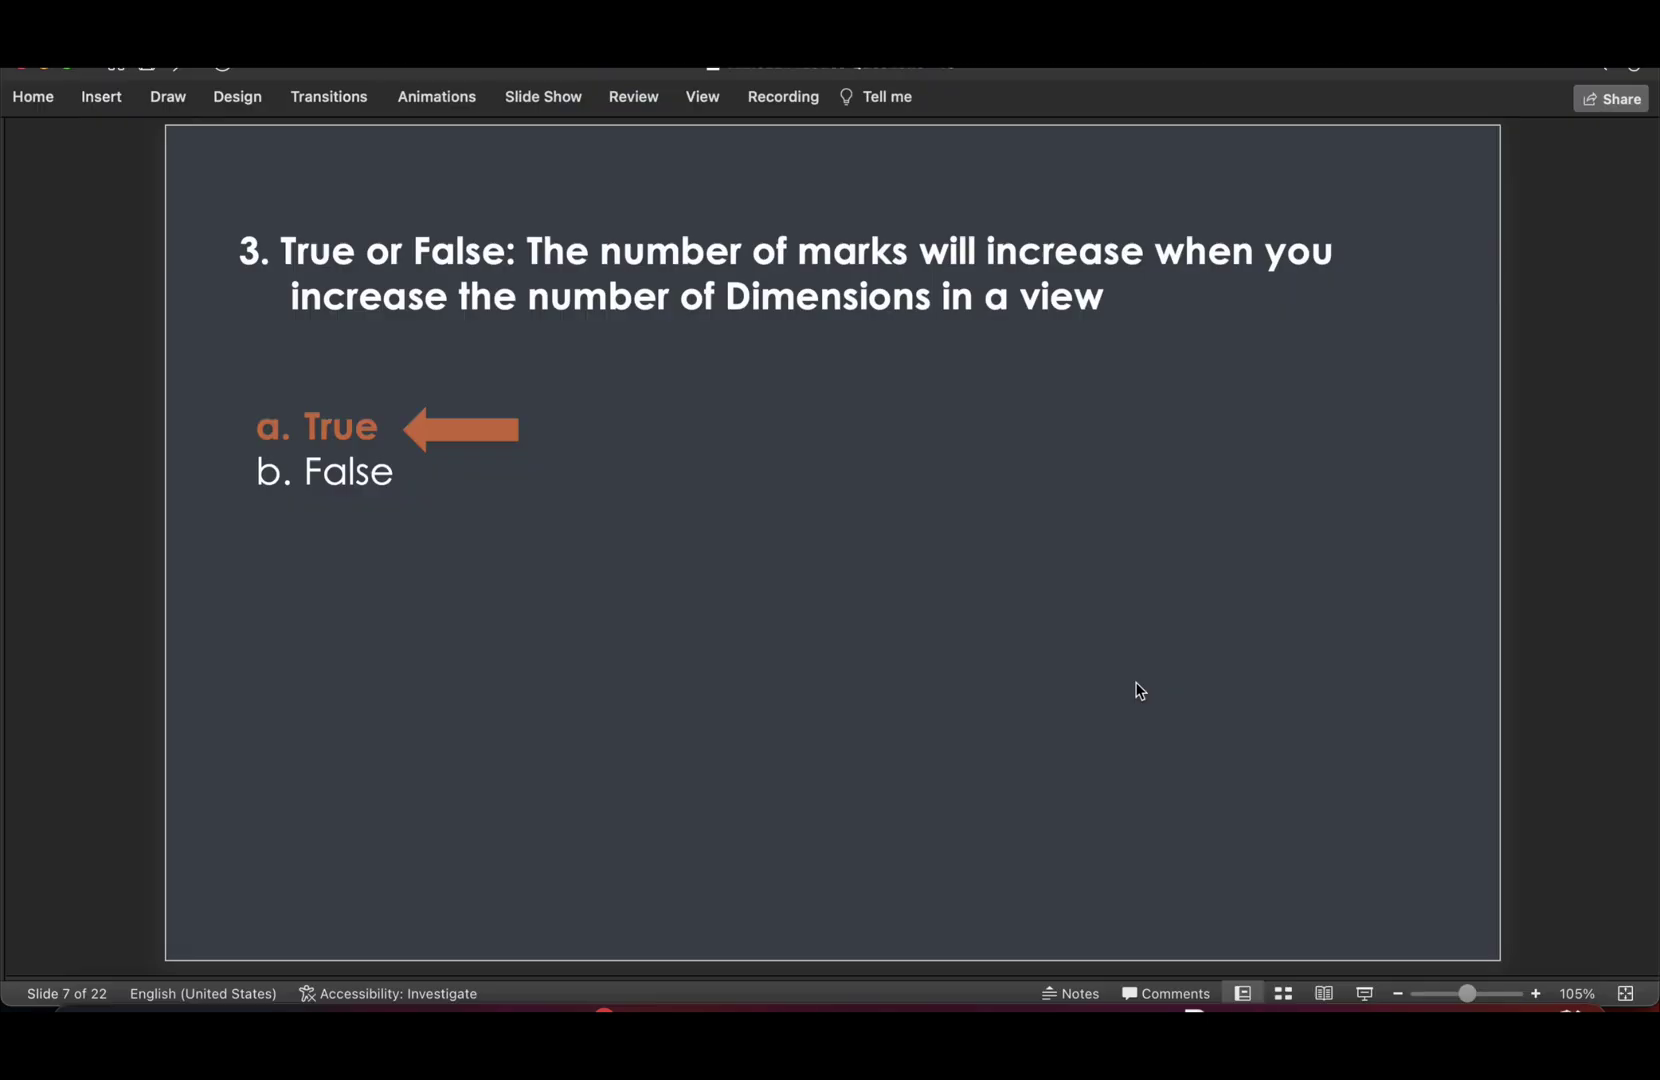
# - Show Categories and Names as question 4's dimensions, then advance to slide 10's repository question
pyautogui.scroll(-2, 1137, 690)
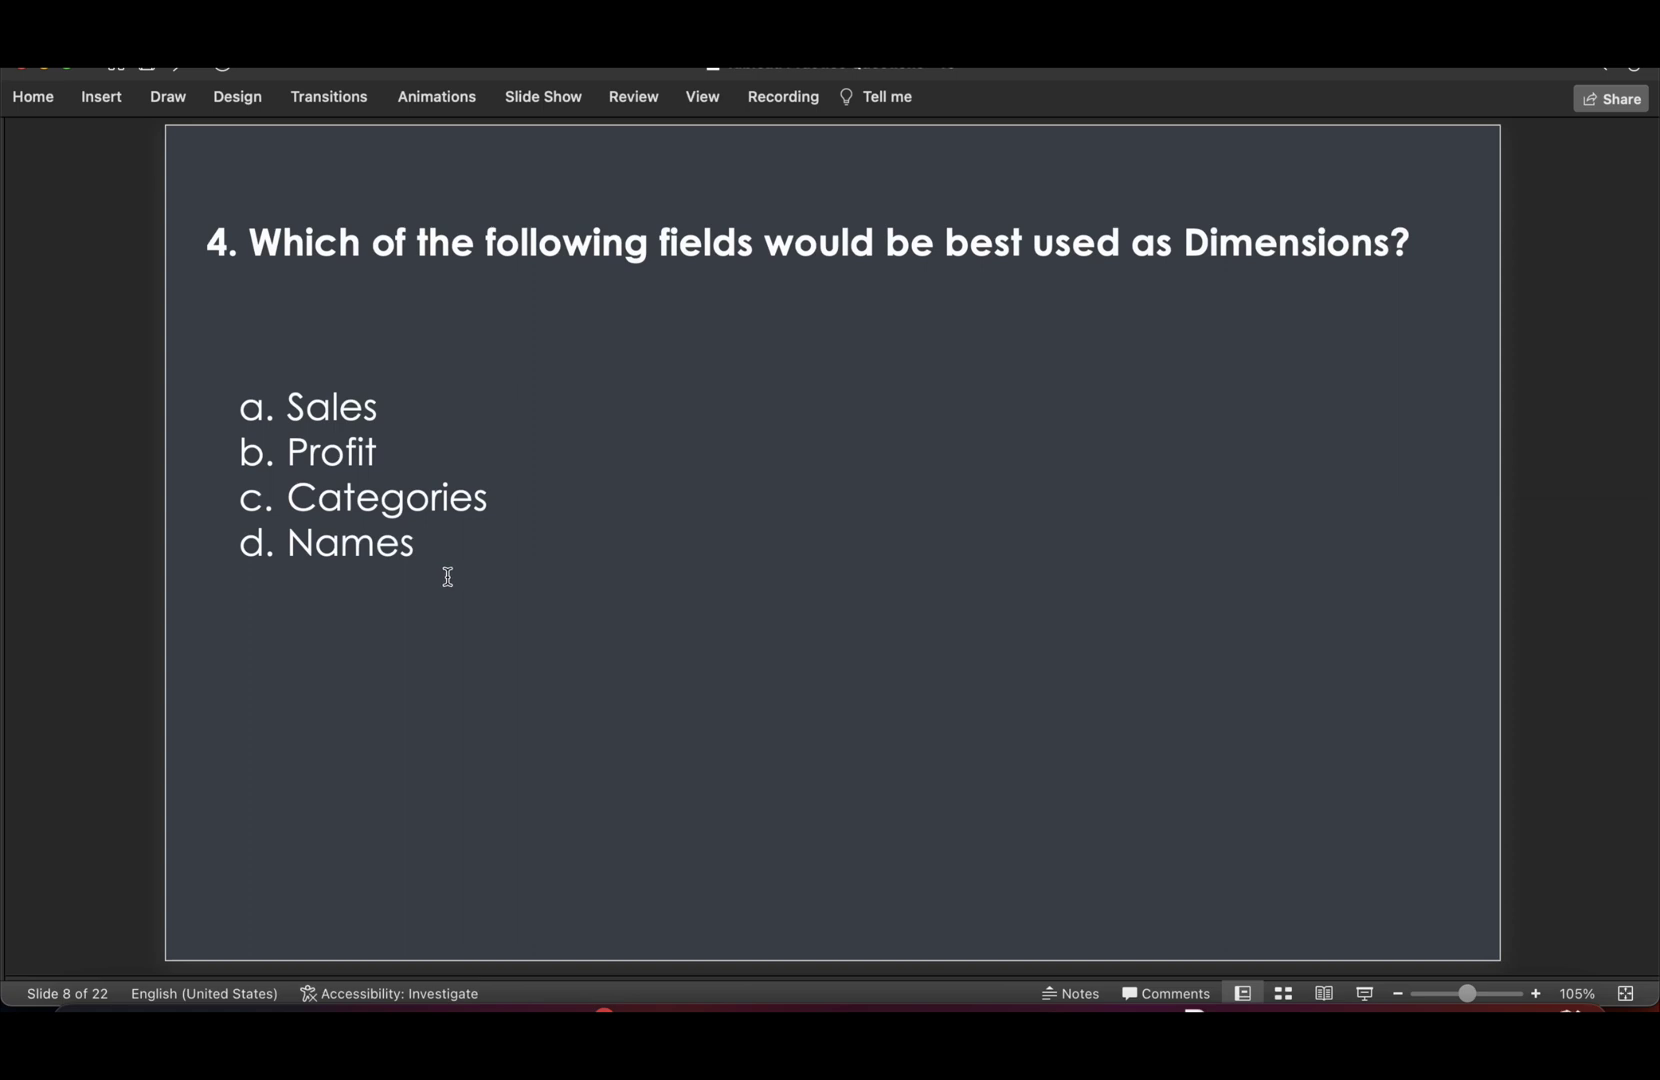
pyautogui.press('Down')
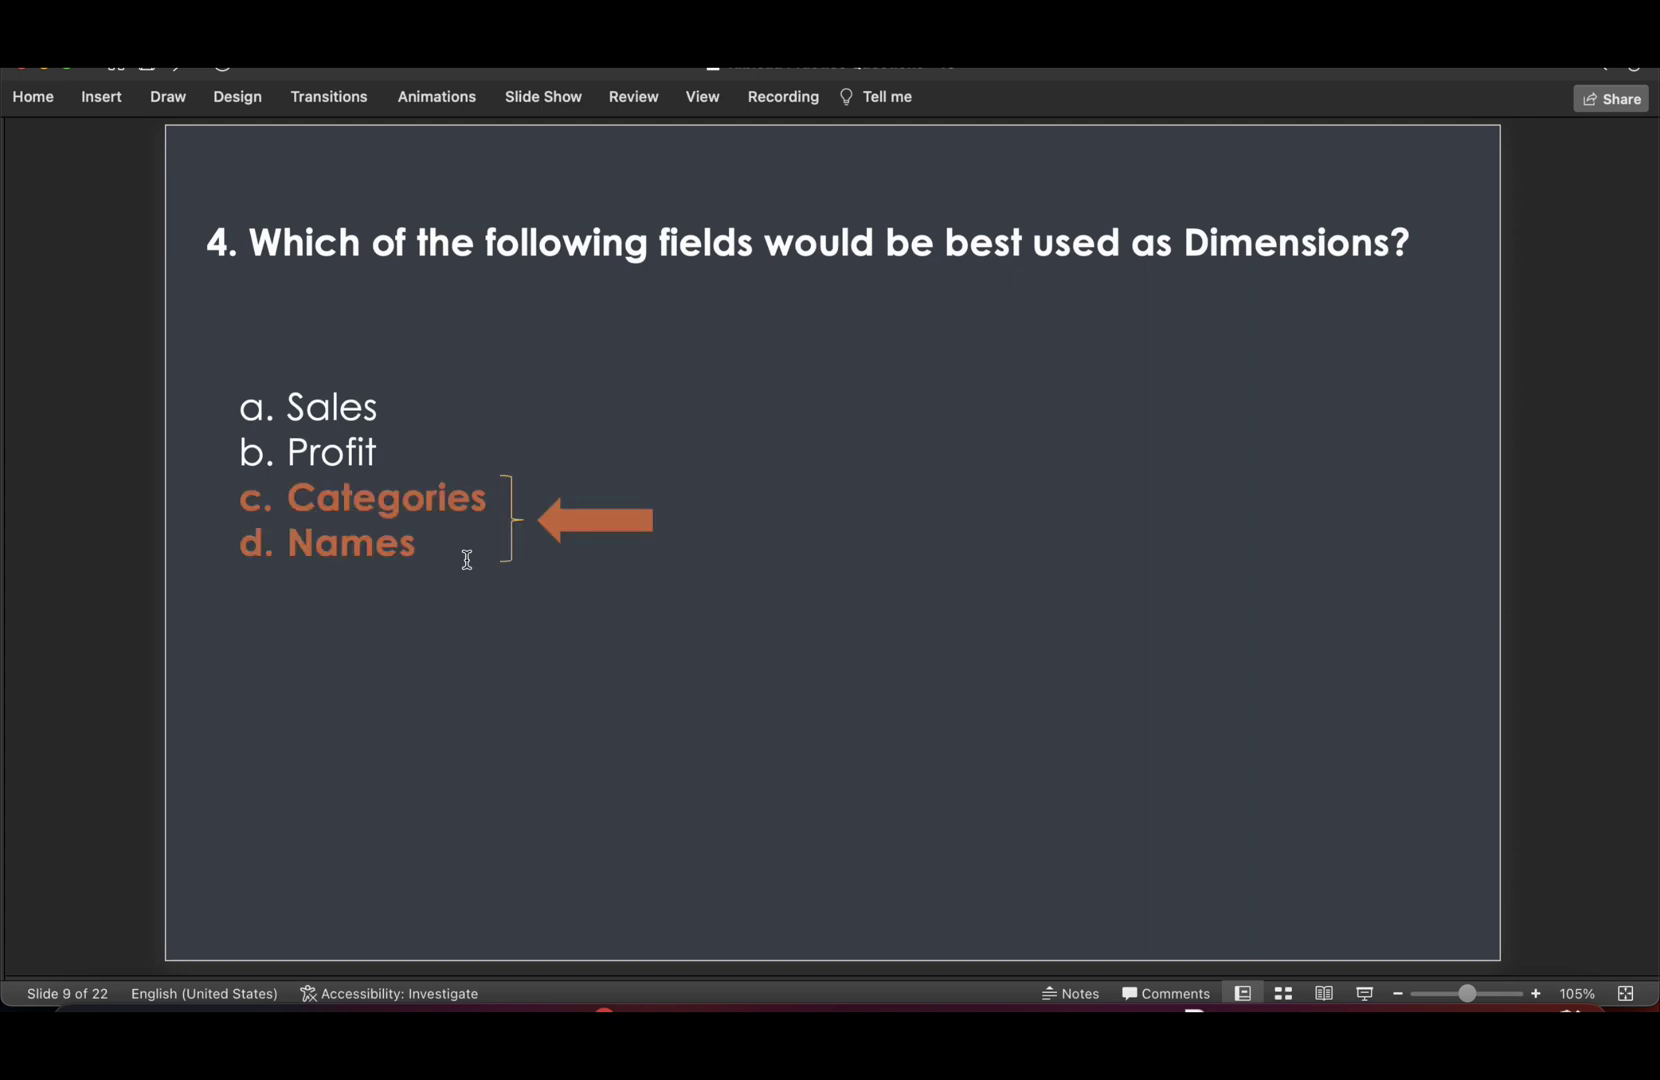
pyautogui.press('Down')
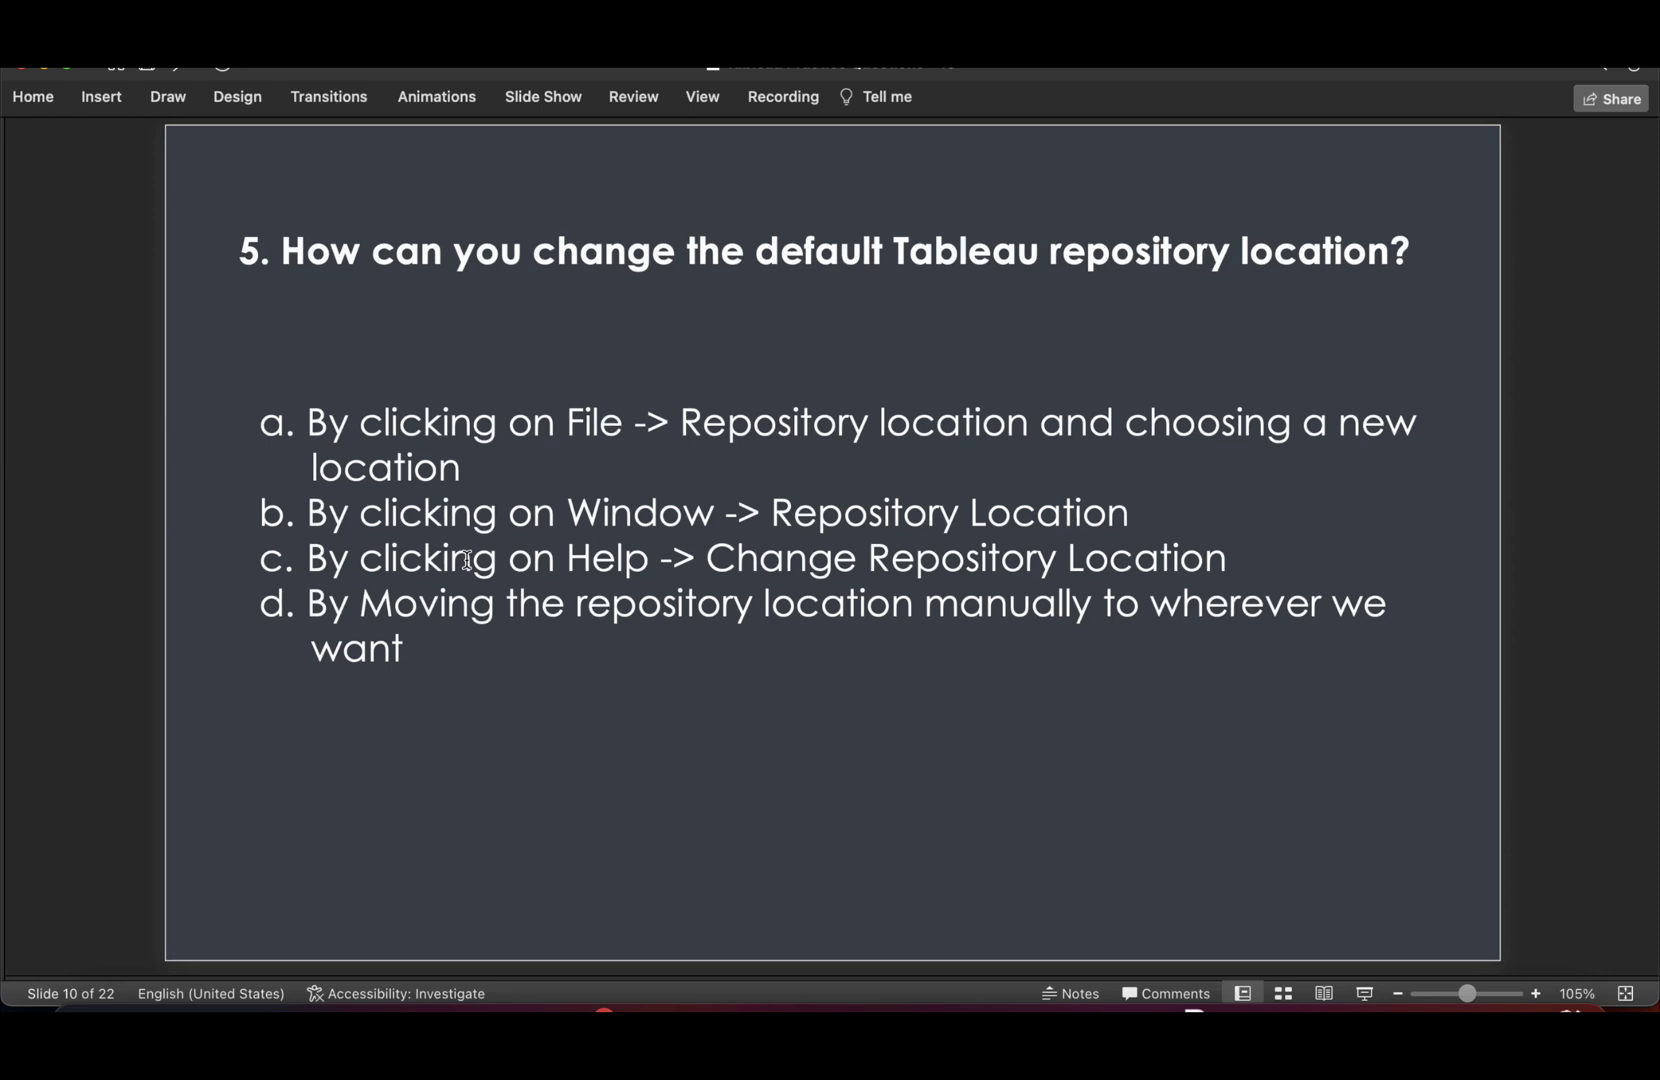
# - Open the Files Types and Folders help page and highlight the File > Repository Location steps
pyautogui.click(799, 1004)
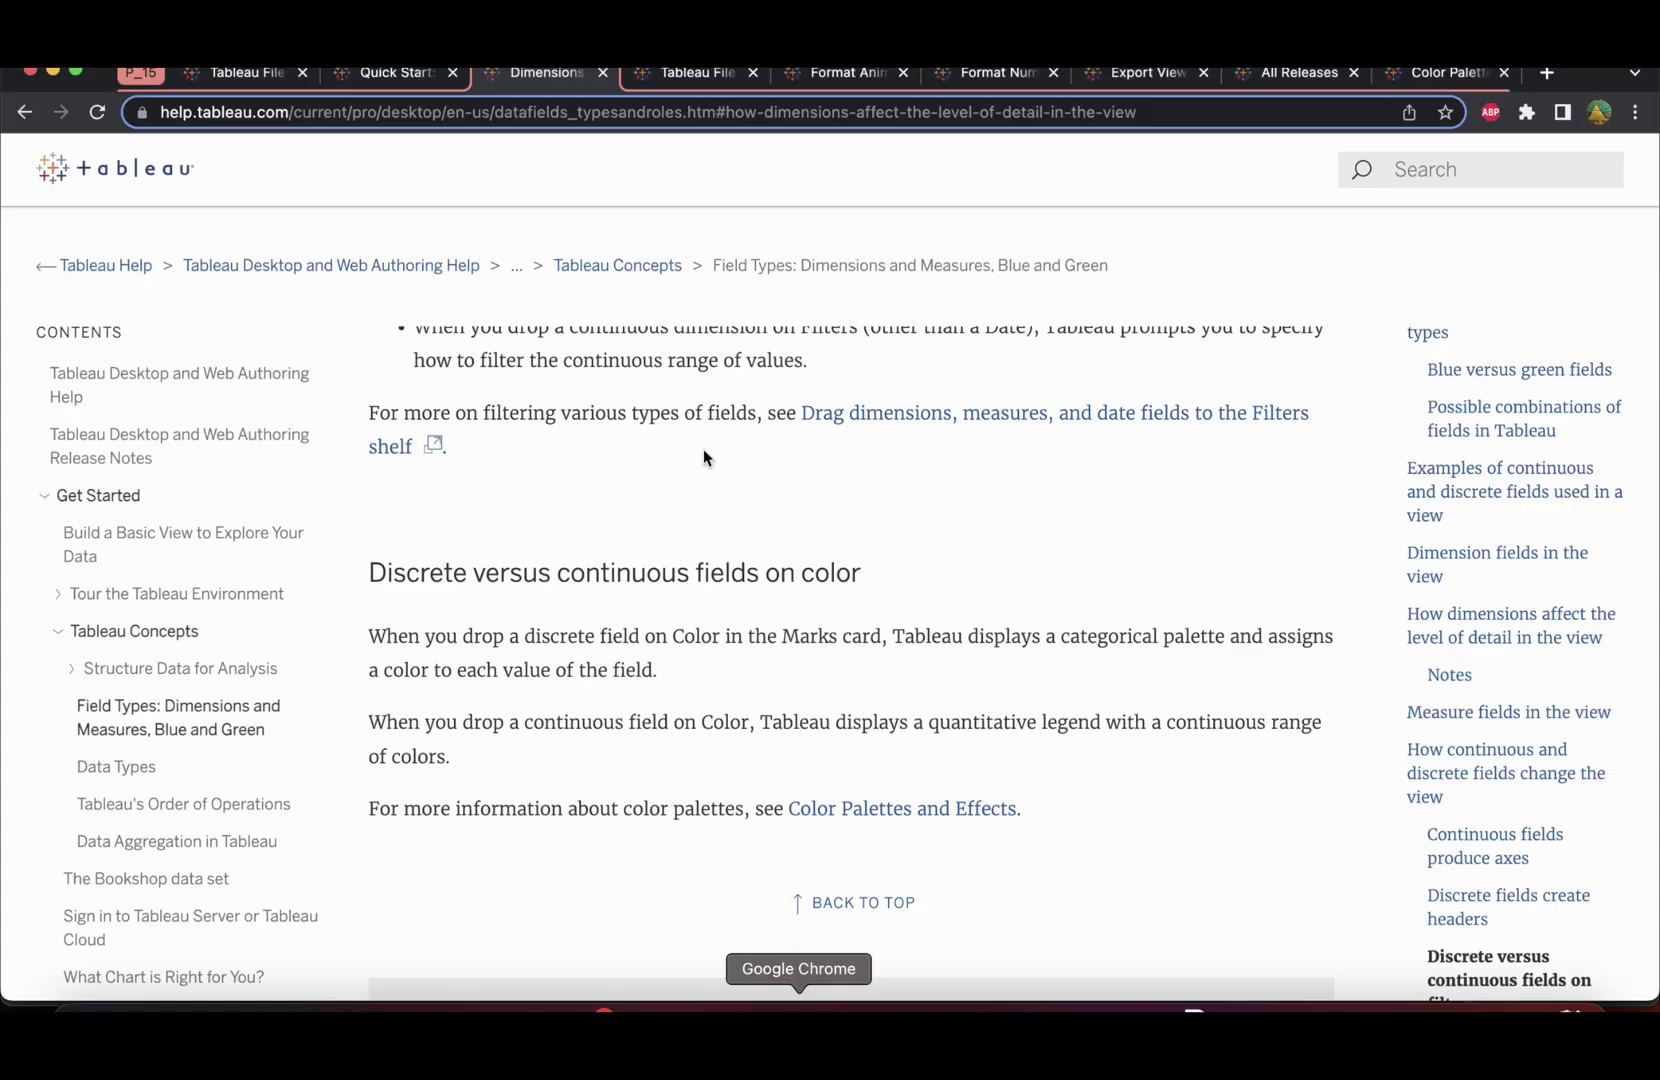
pyautogui.click(697, 76)
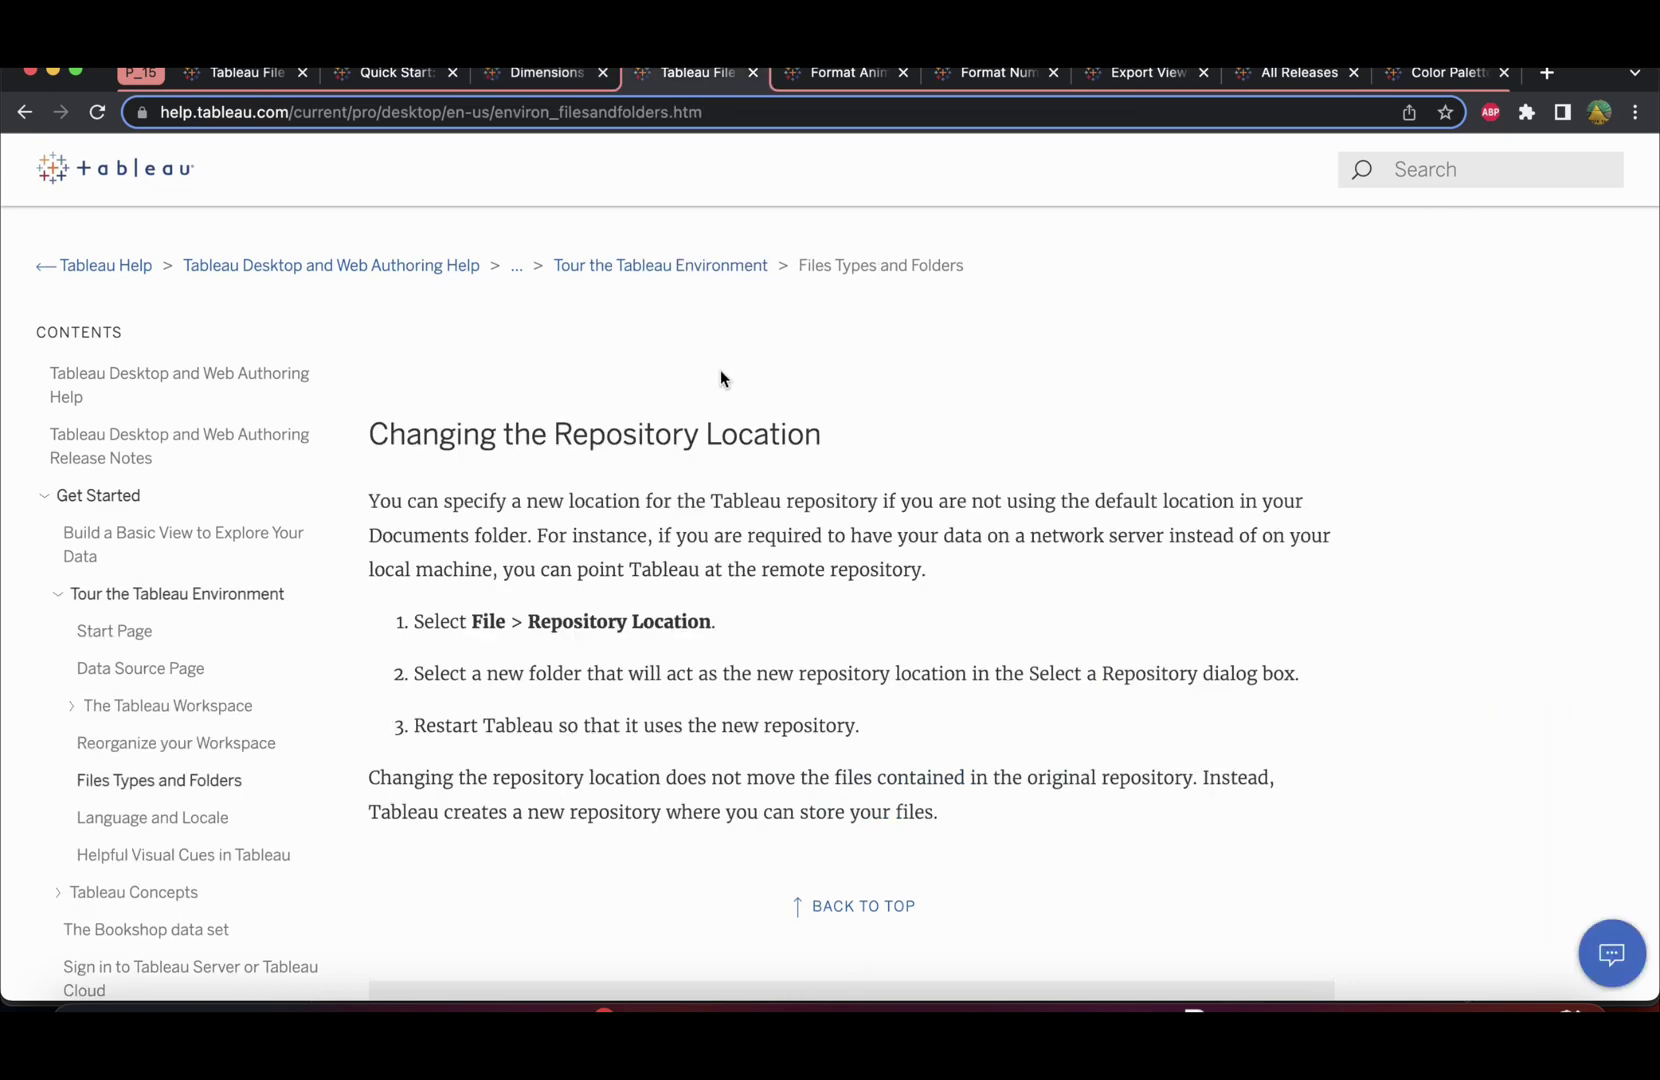
pyautogui.scroll(1, 508, 419)
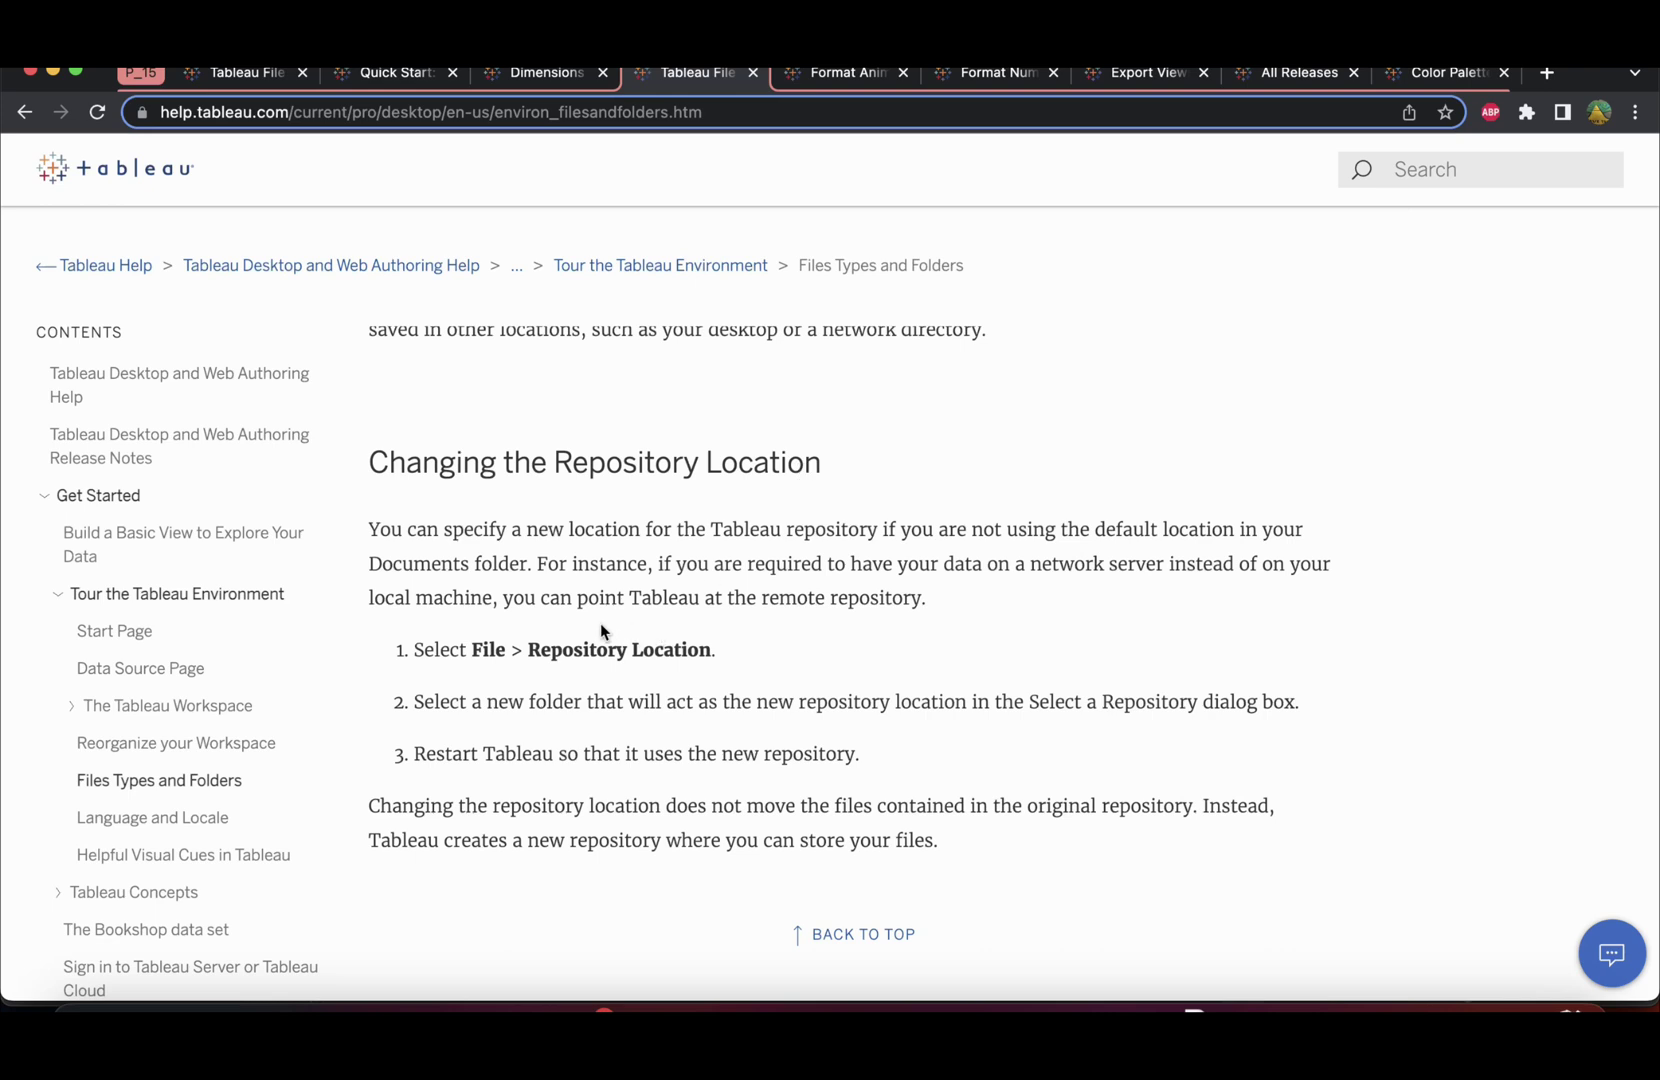
pyautogui.moveTo(476, 652); pyautogui.dragTo(764, 659)
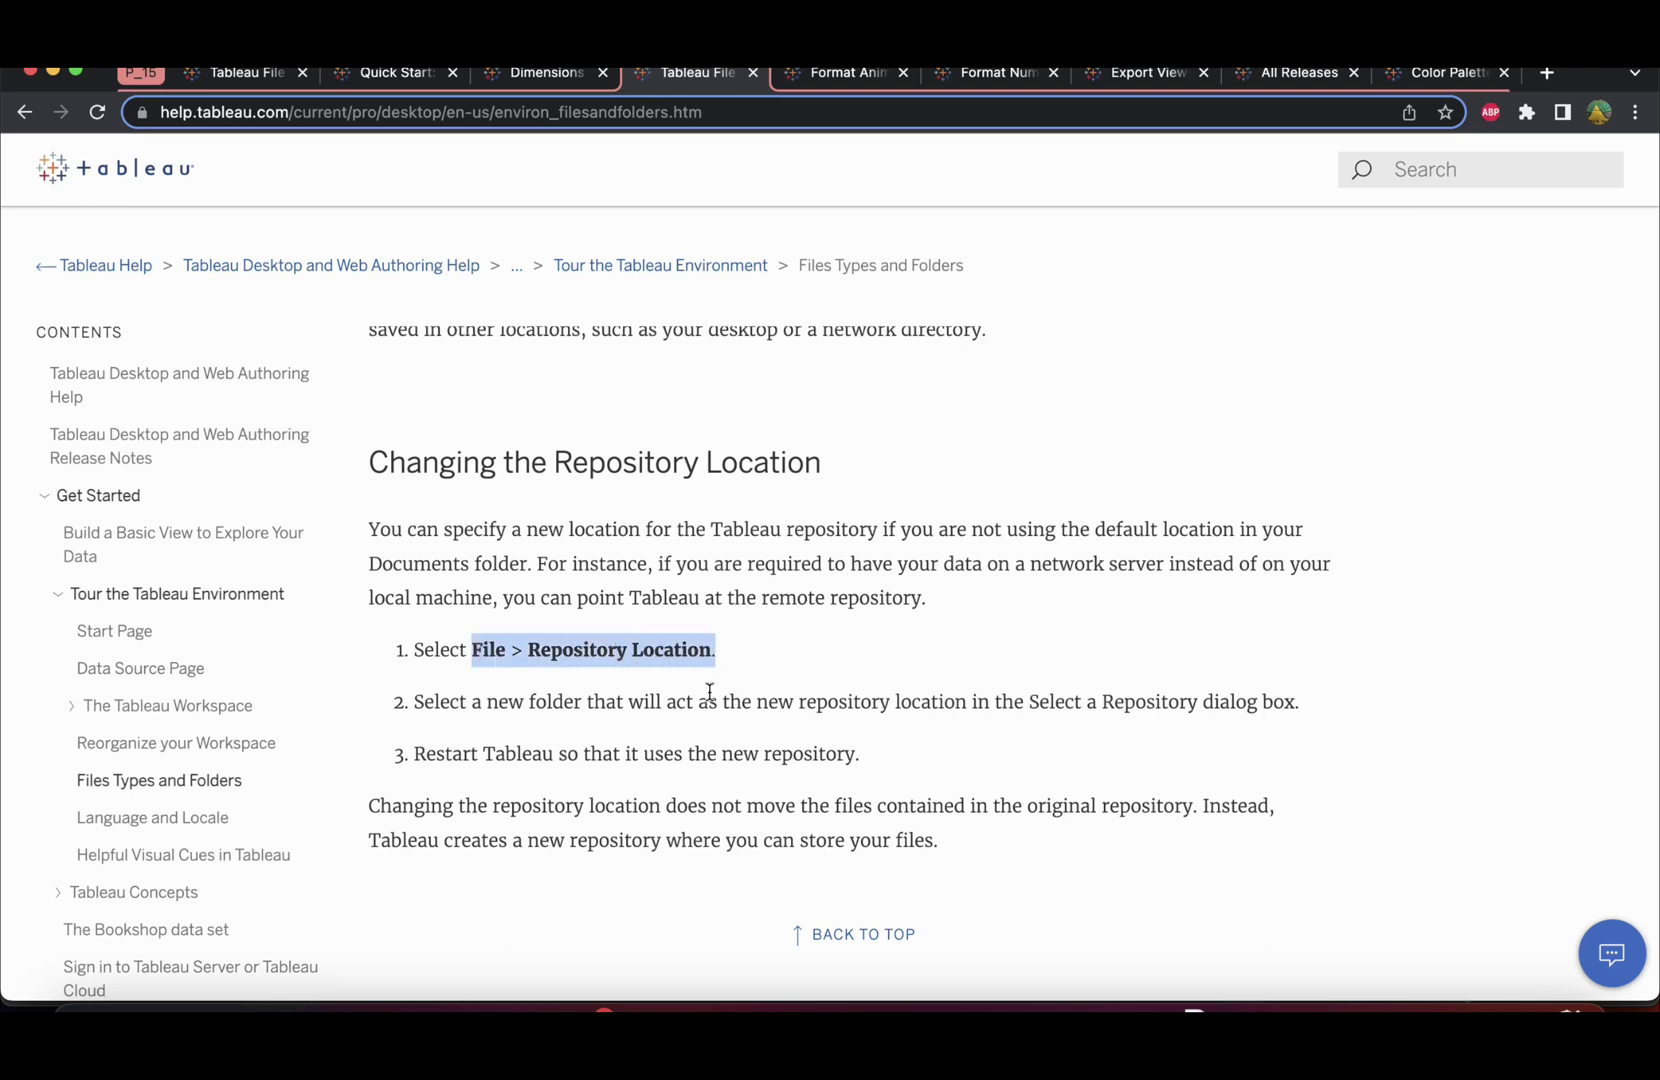
pyautogui.moveTo(467, 711); pyautogui.dragTo(414, 710)
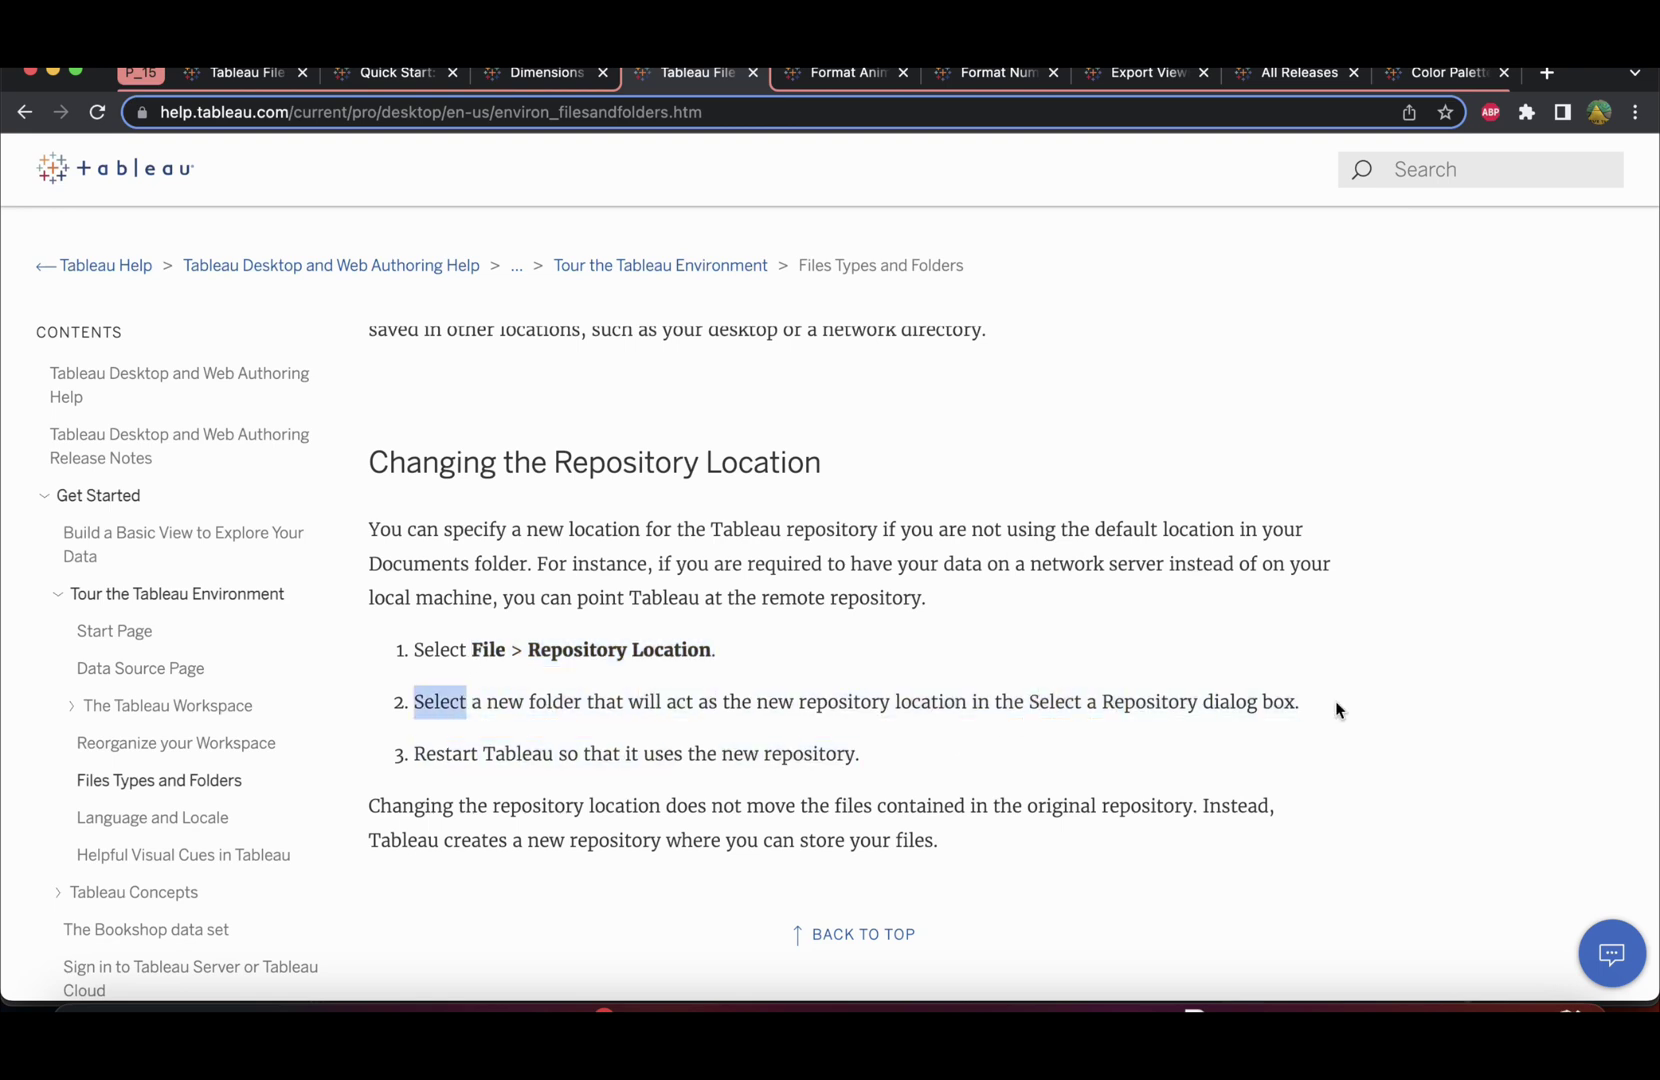
pyautogui.moveTo(1338, 716); pyautogui.dragTo(1323, 726)
pyautogui.click(1293, 741)
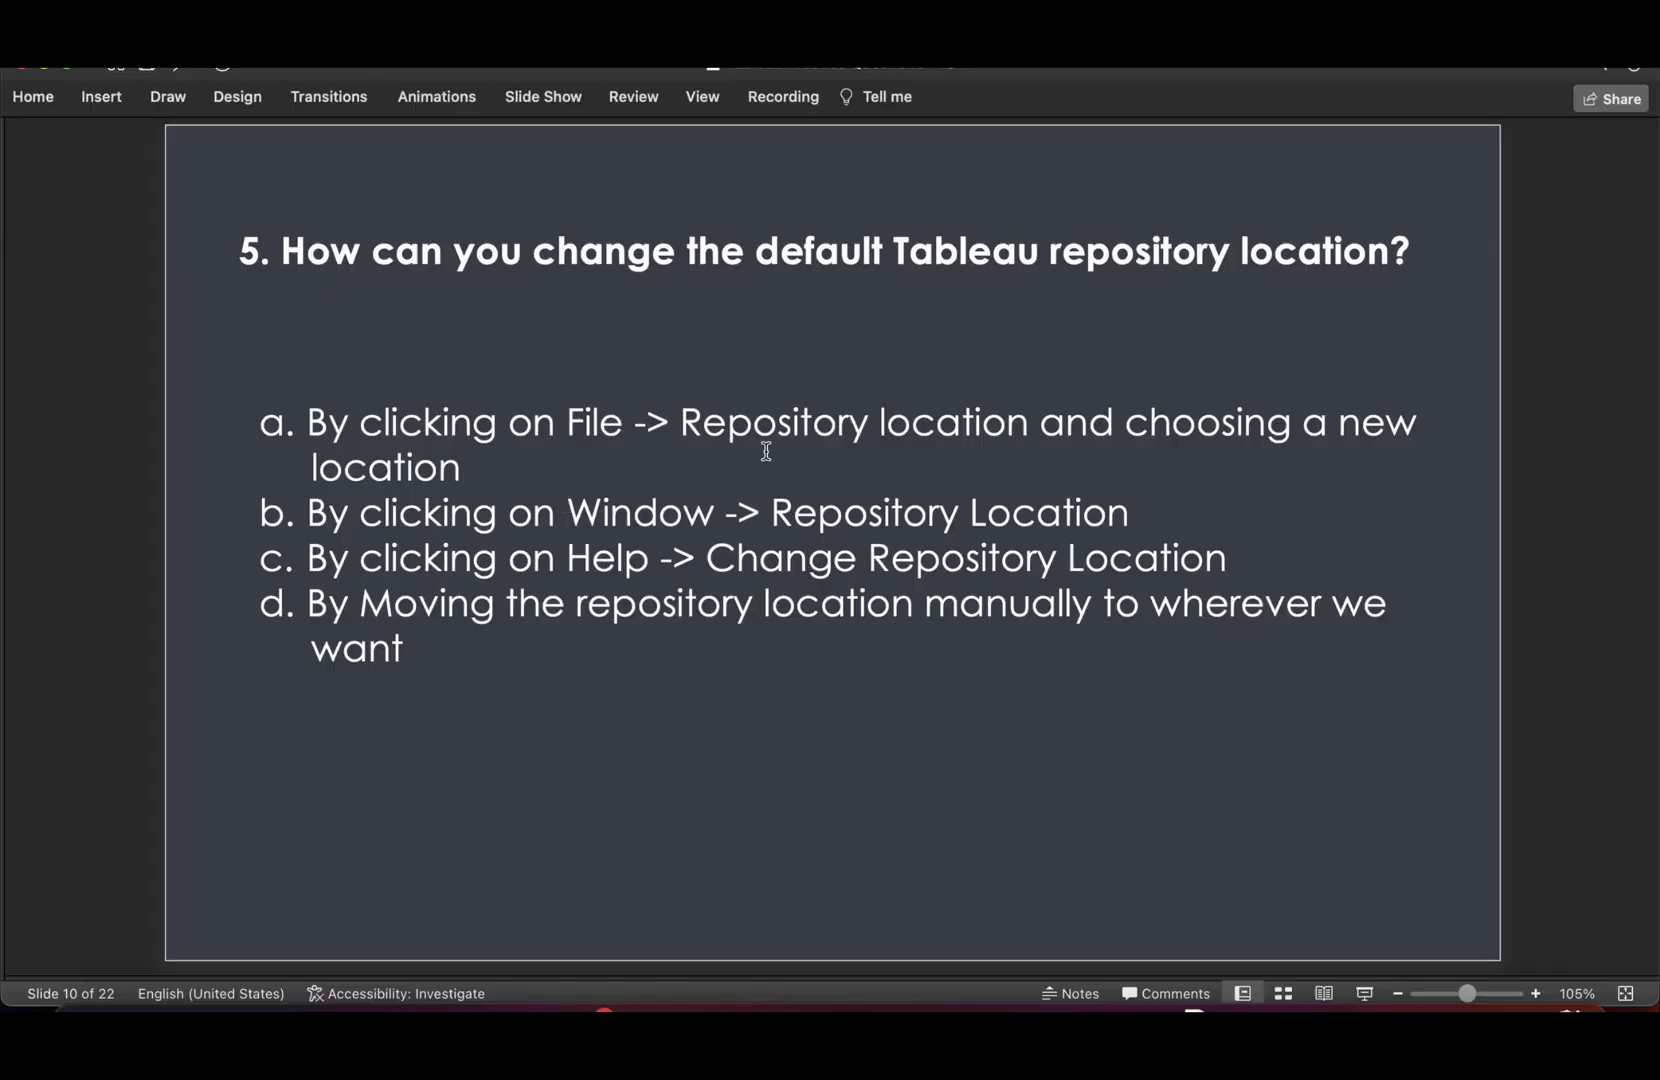
# - Reveal File -> Repository location for question 5, then show question 6 on animation duration
pyautogui.press('Down')
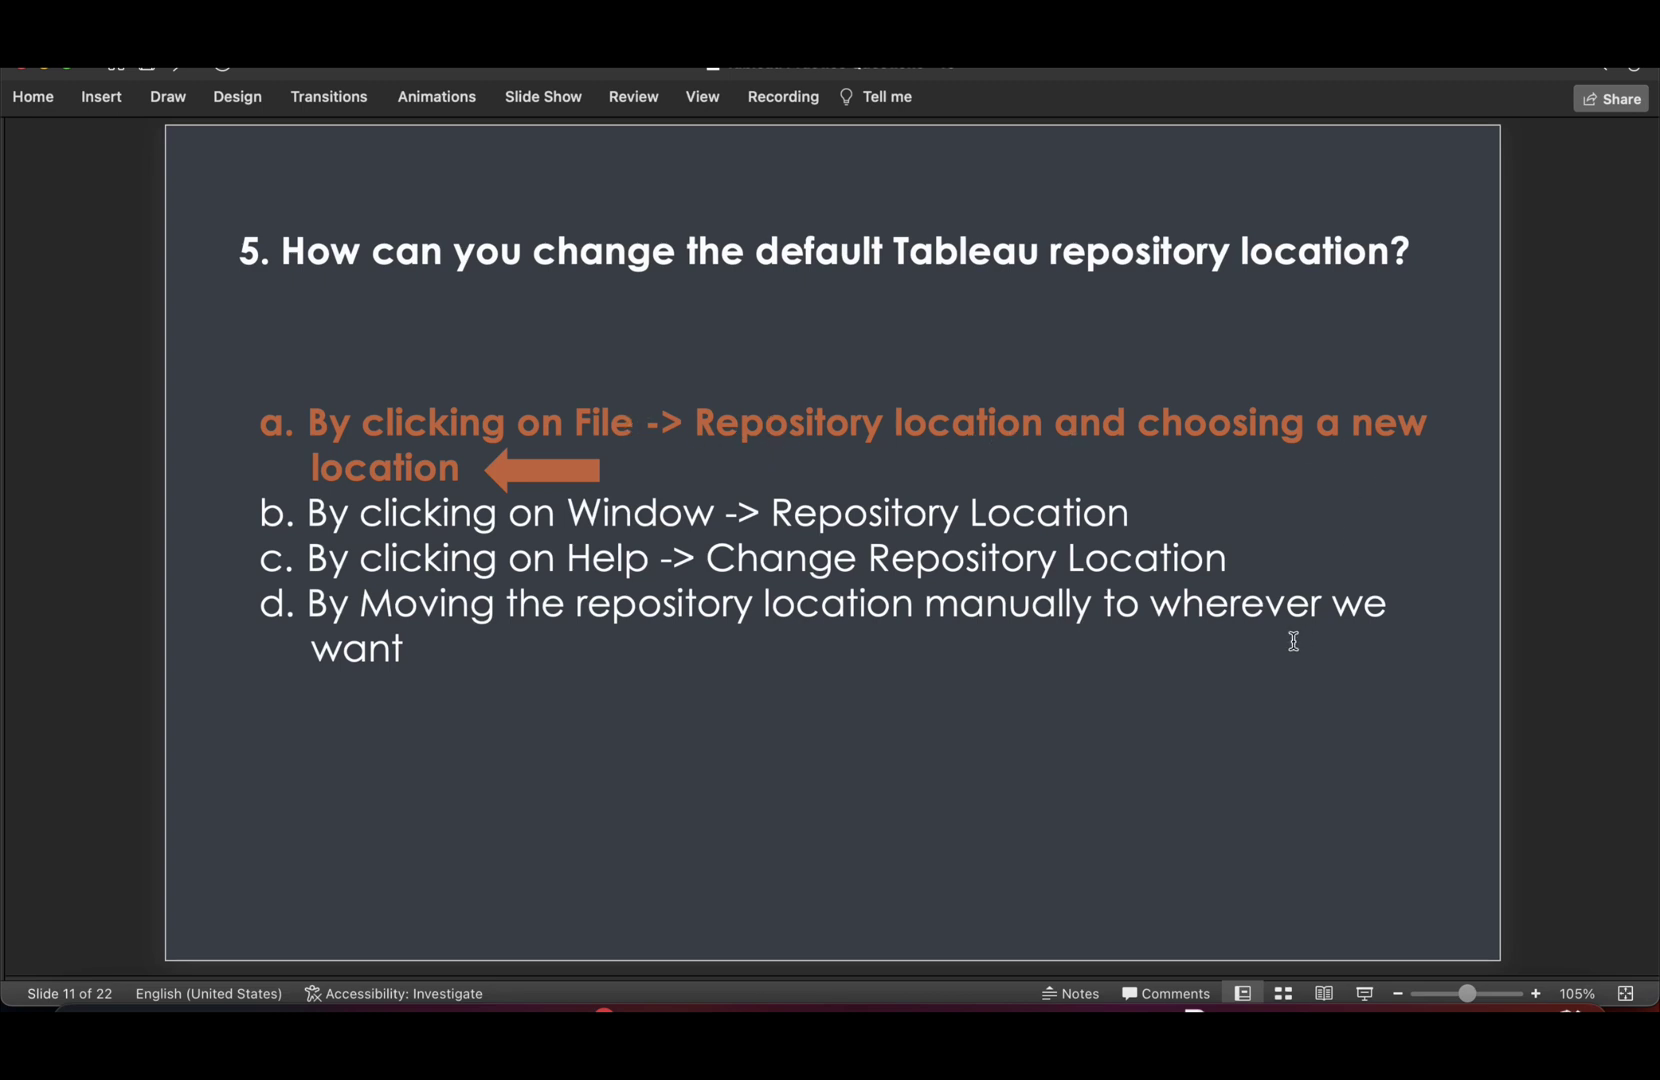
pyautogui.press('Down')
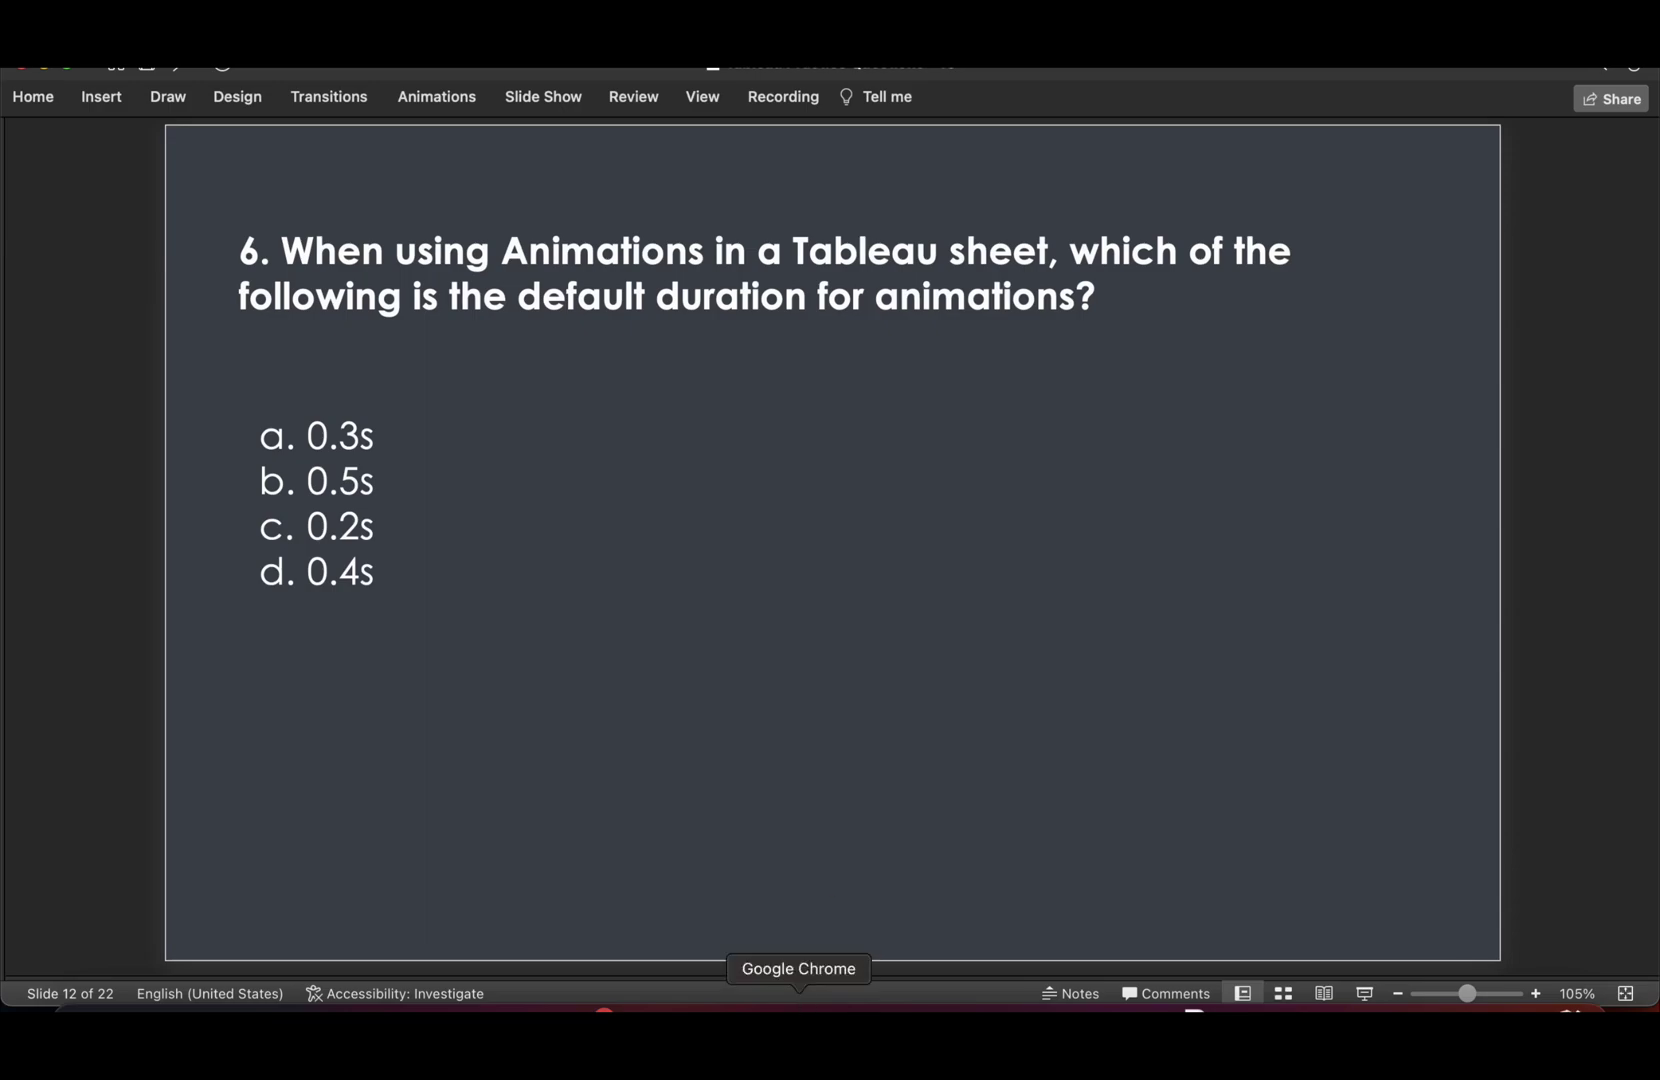
# - Find the 0.30-second (Fast) default sheet duration on Tableau's Format Animations help page
pyautogui.click(798, 1008)
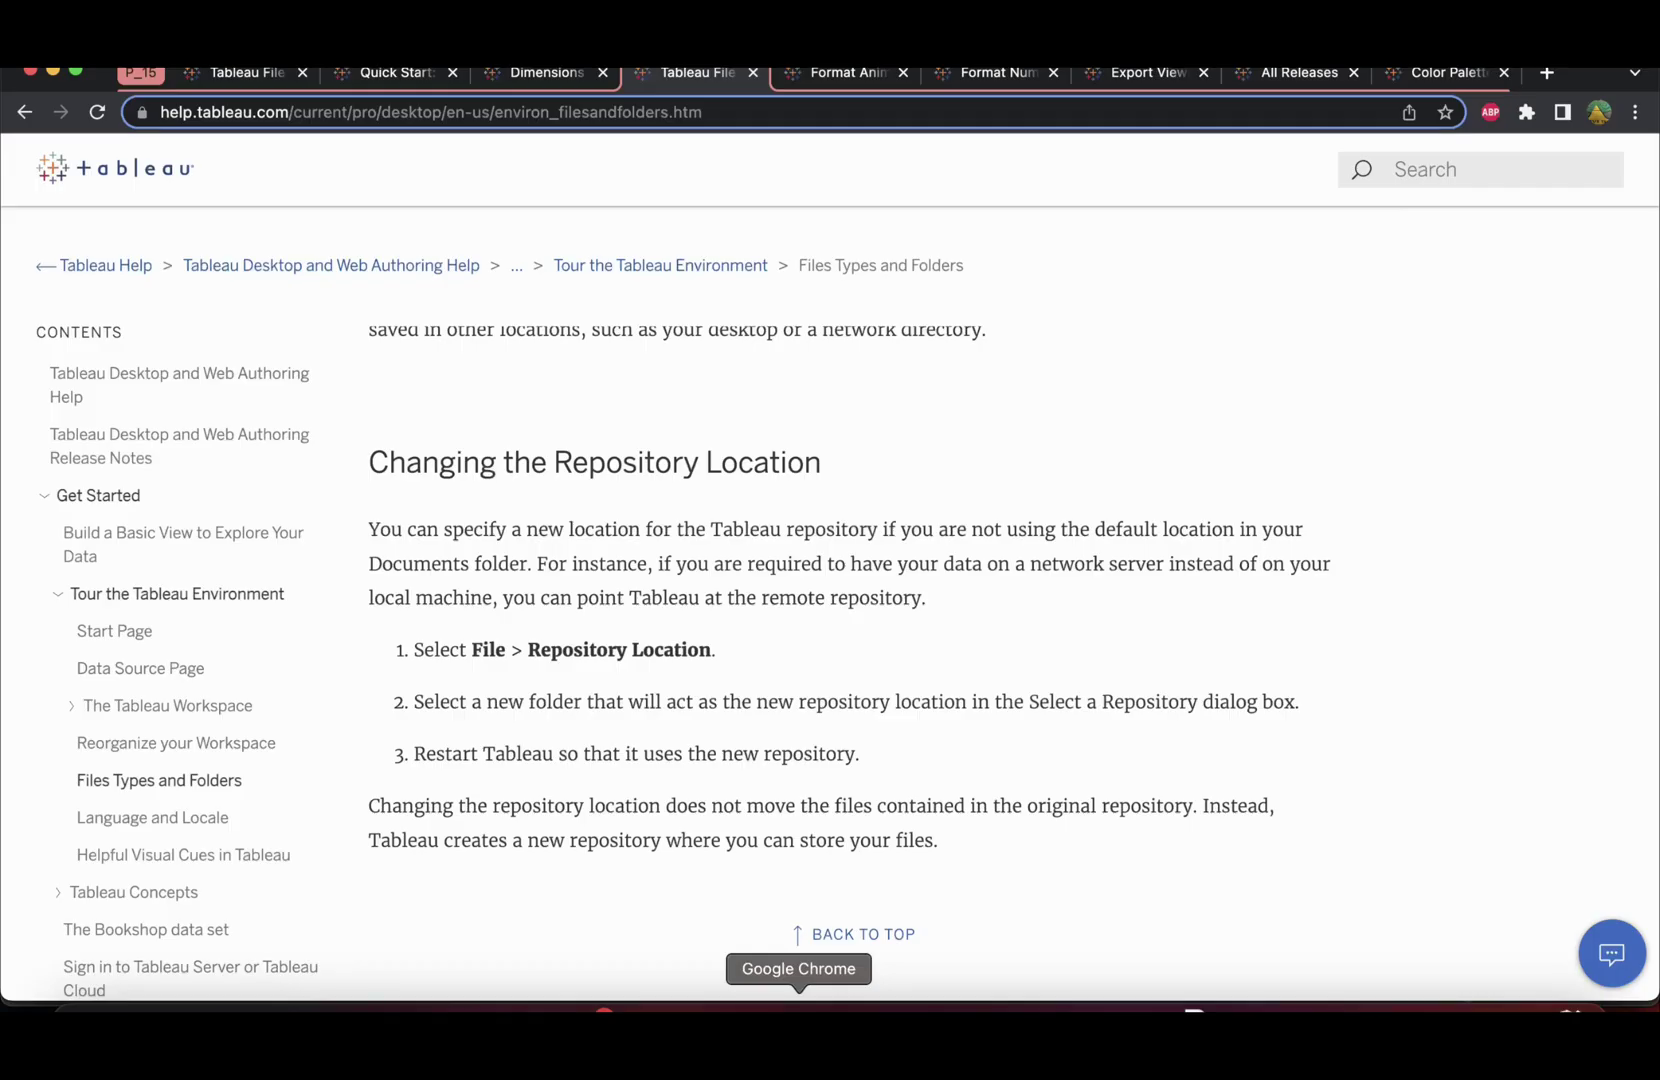
pyautogui.click(858, 78)
pyautogui.scroll(20, 921, 327)
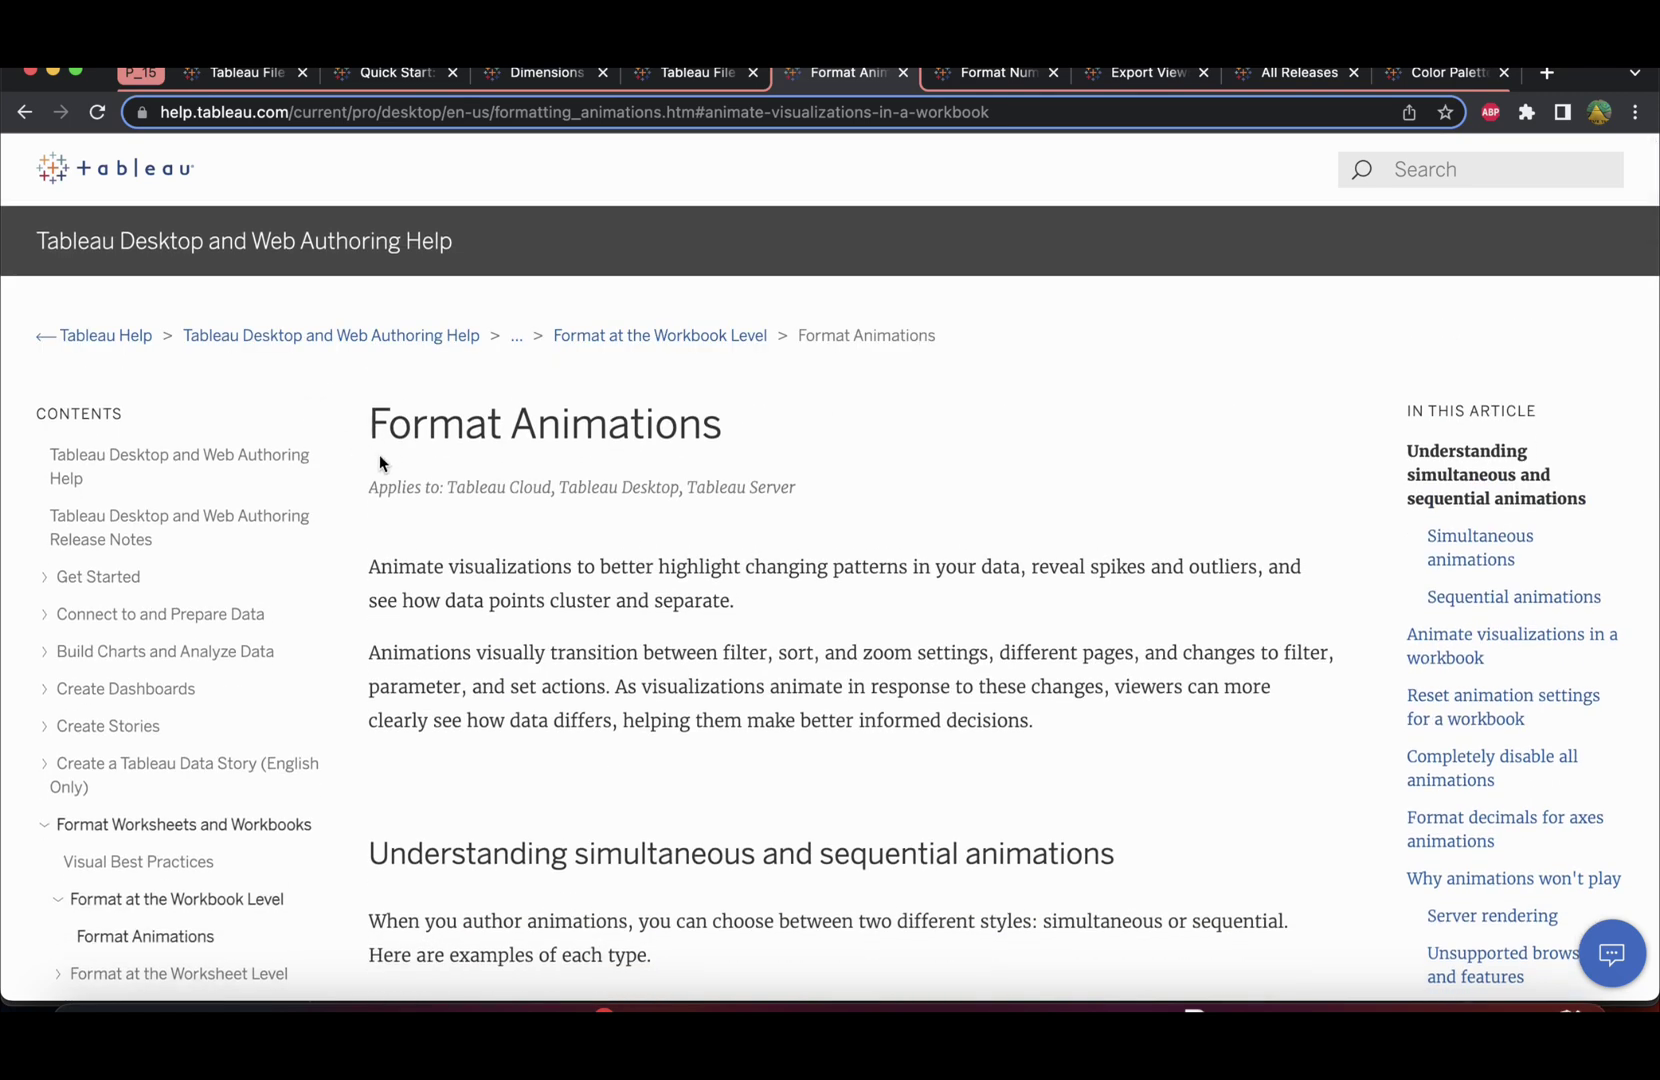
pyautogui.scroll(-3, 766, 580)
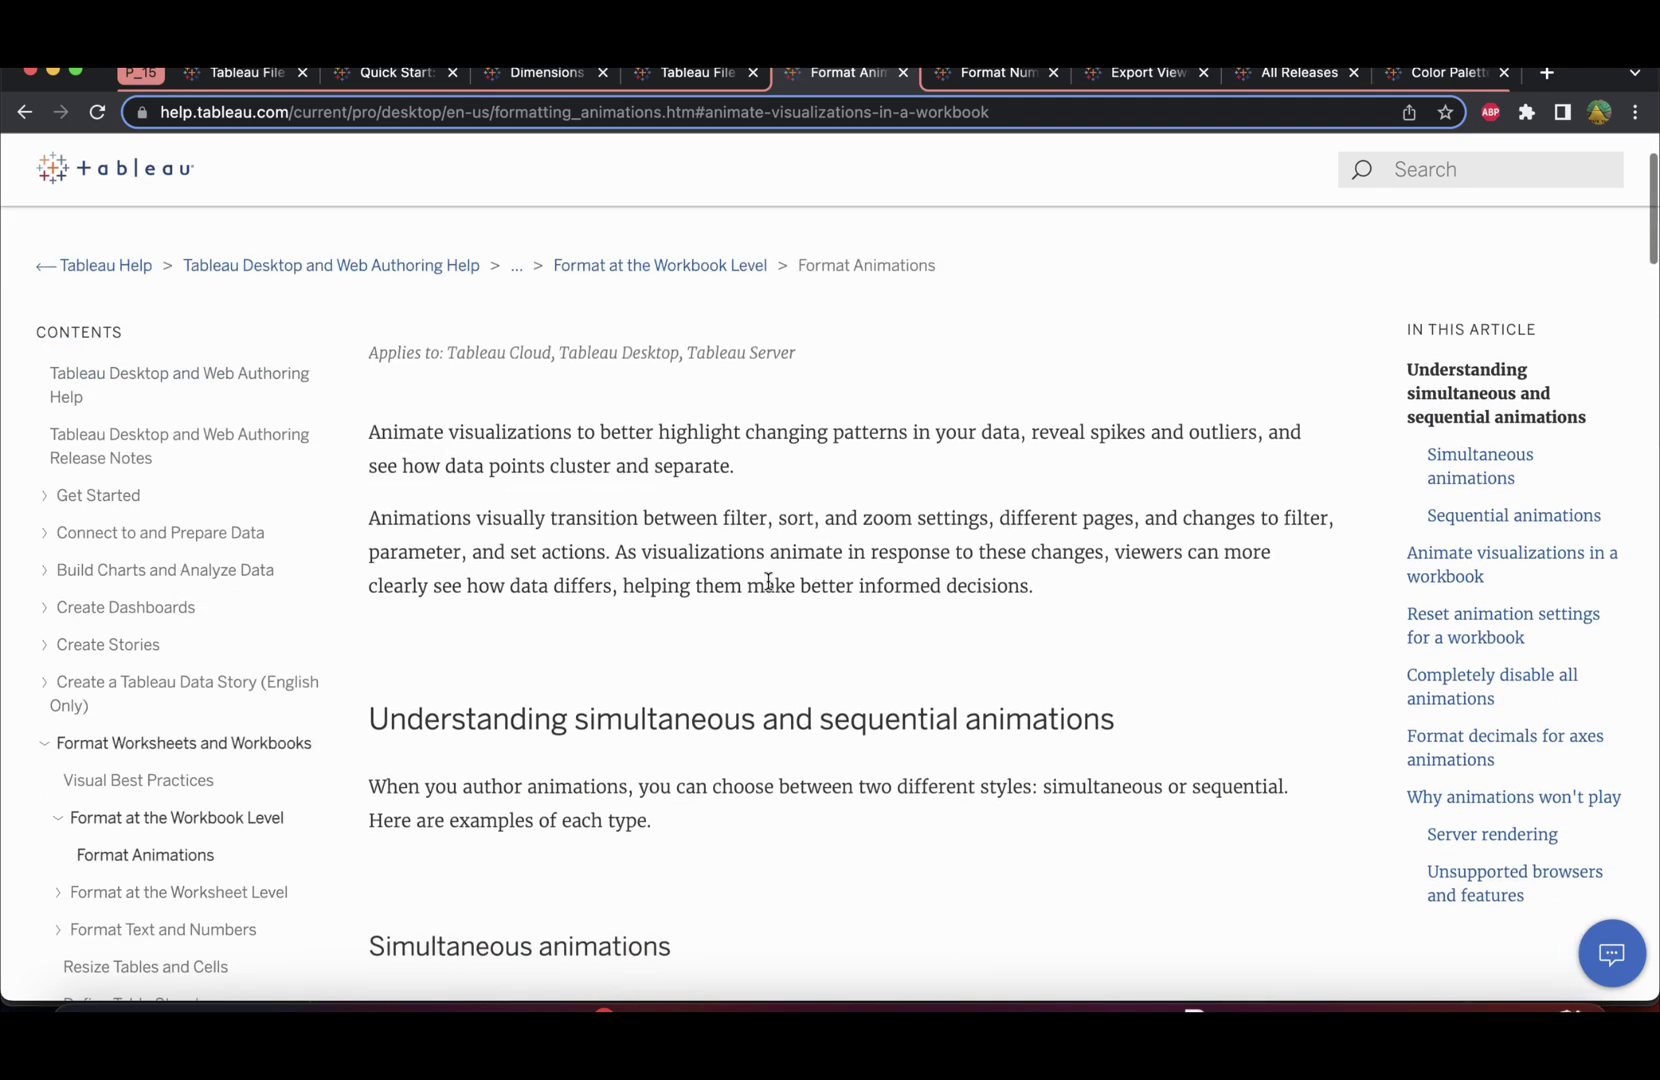
pyautogui.scroll(-8, 768, 580)
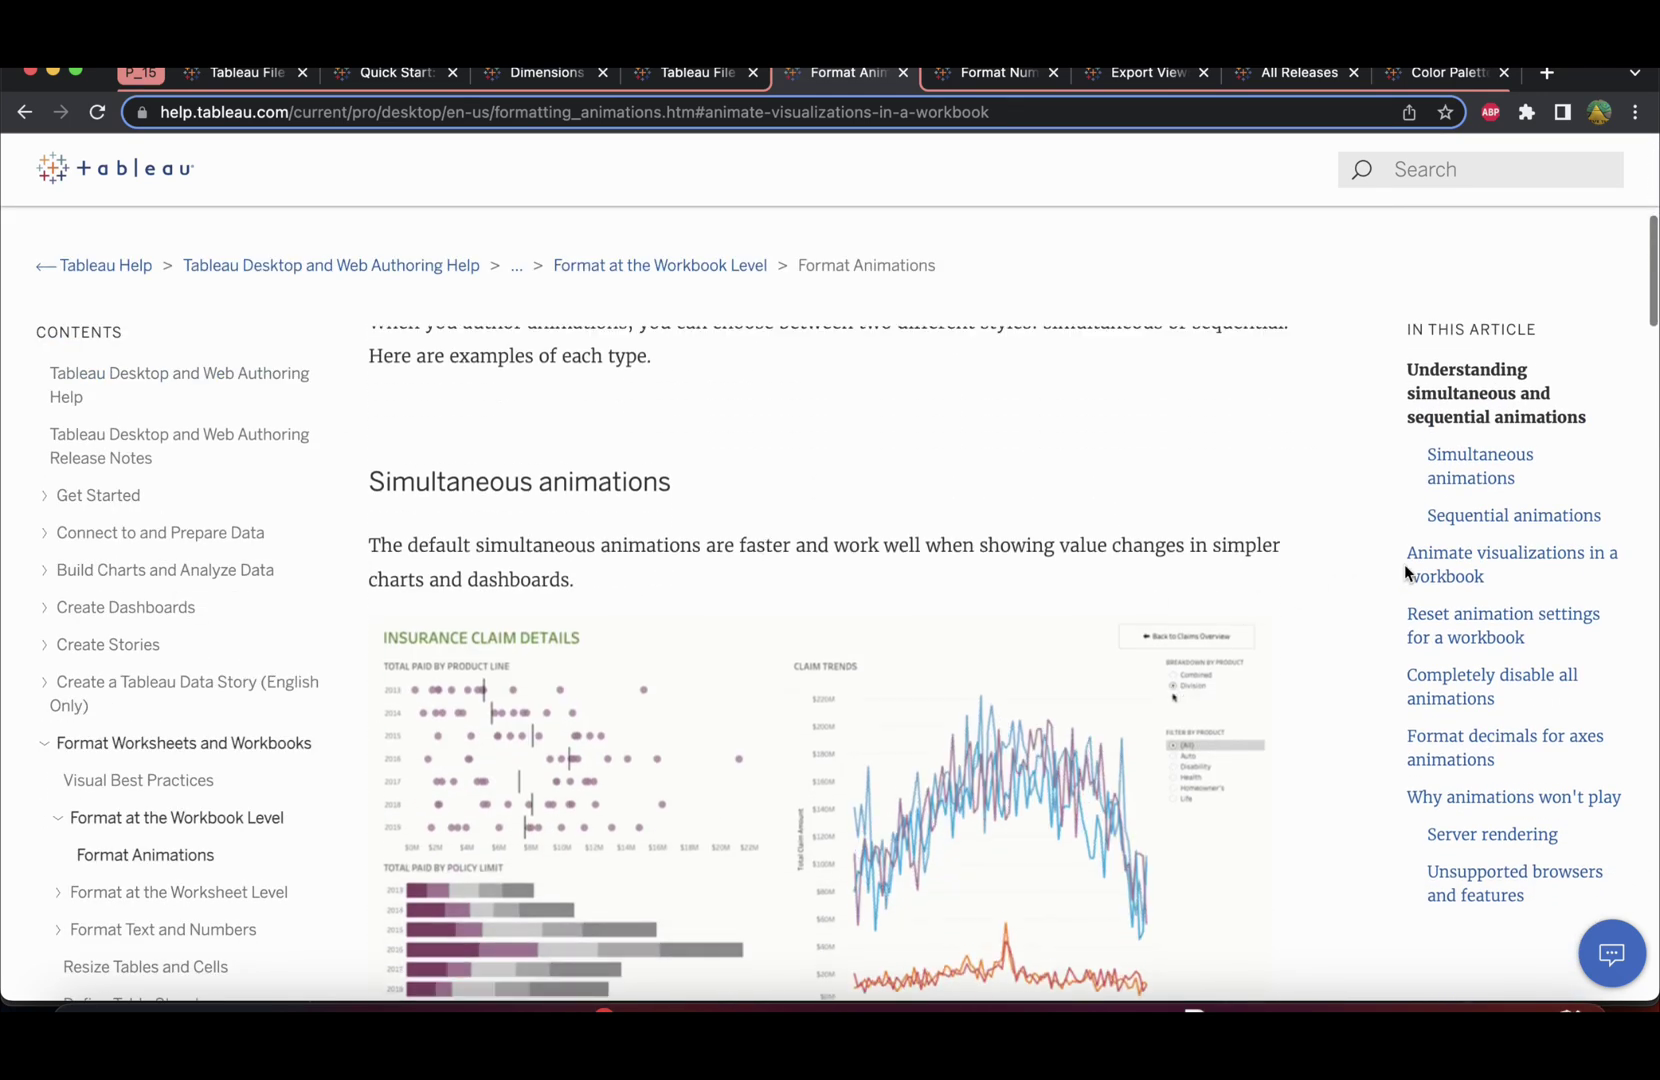
pyautogui.click(1483, 566)
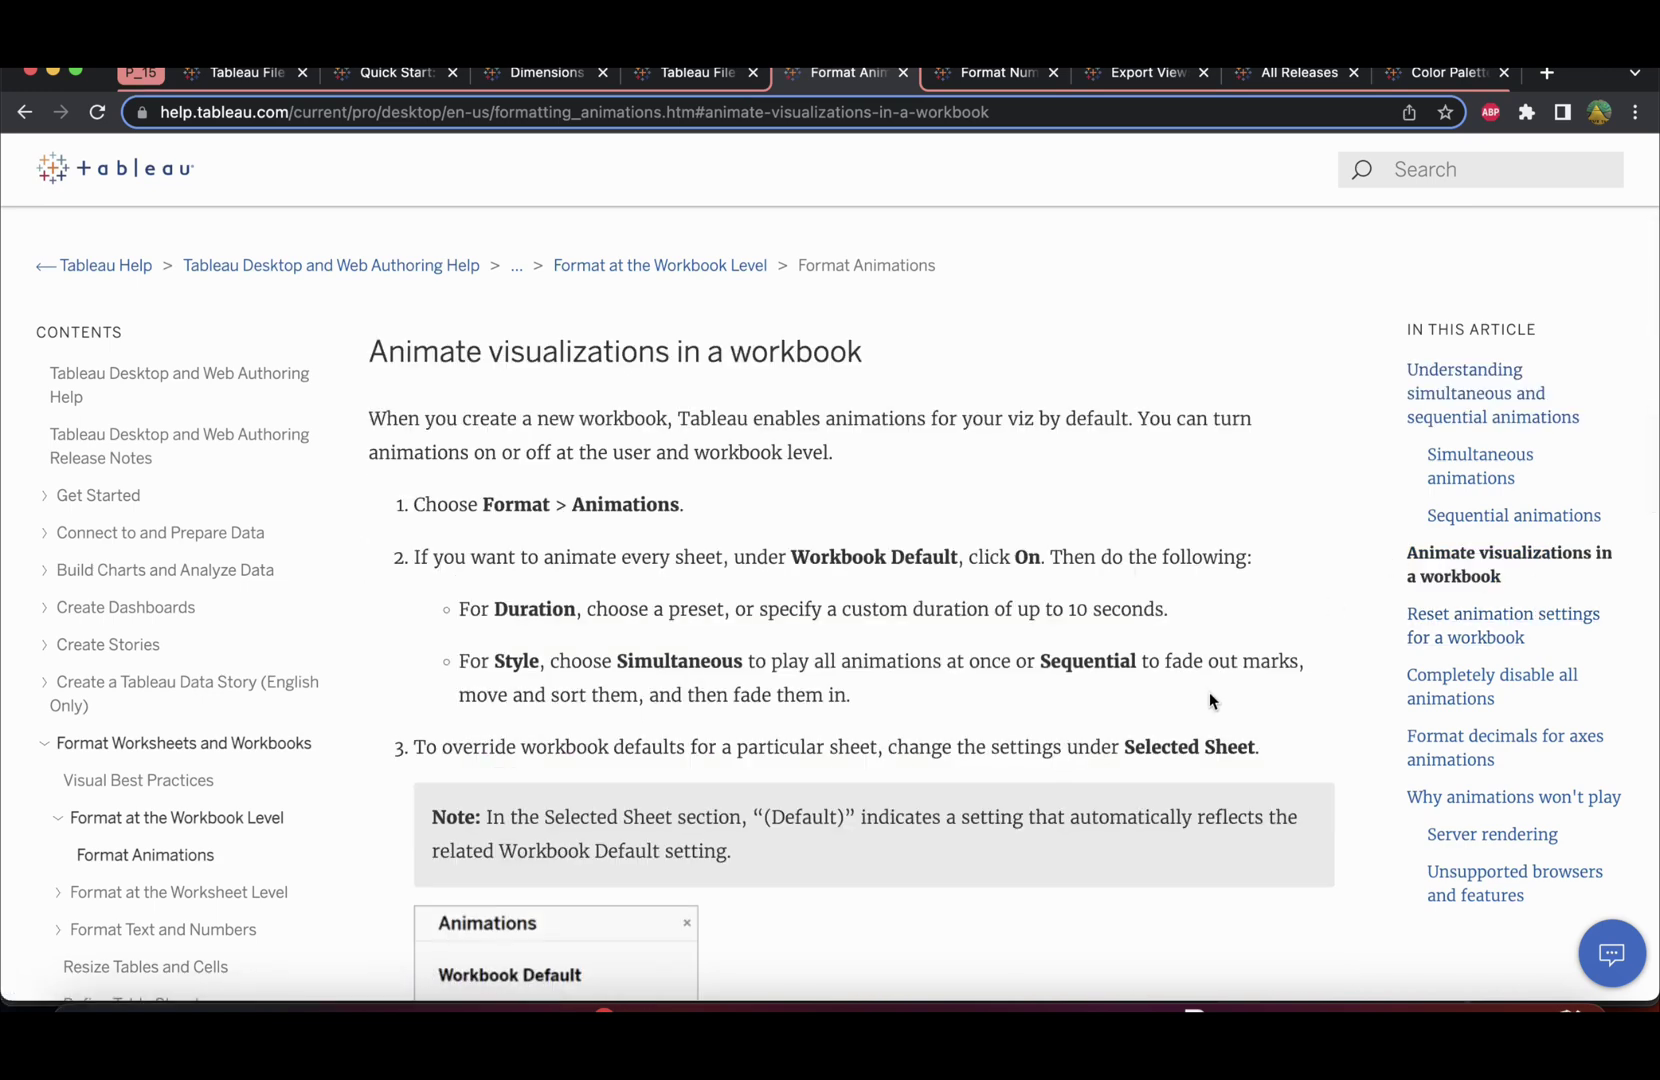
pyautogui.scroll(-5, 1209, 695)
pyautogui.scroll(-2, 1209, 693)
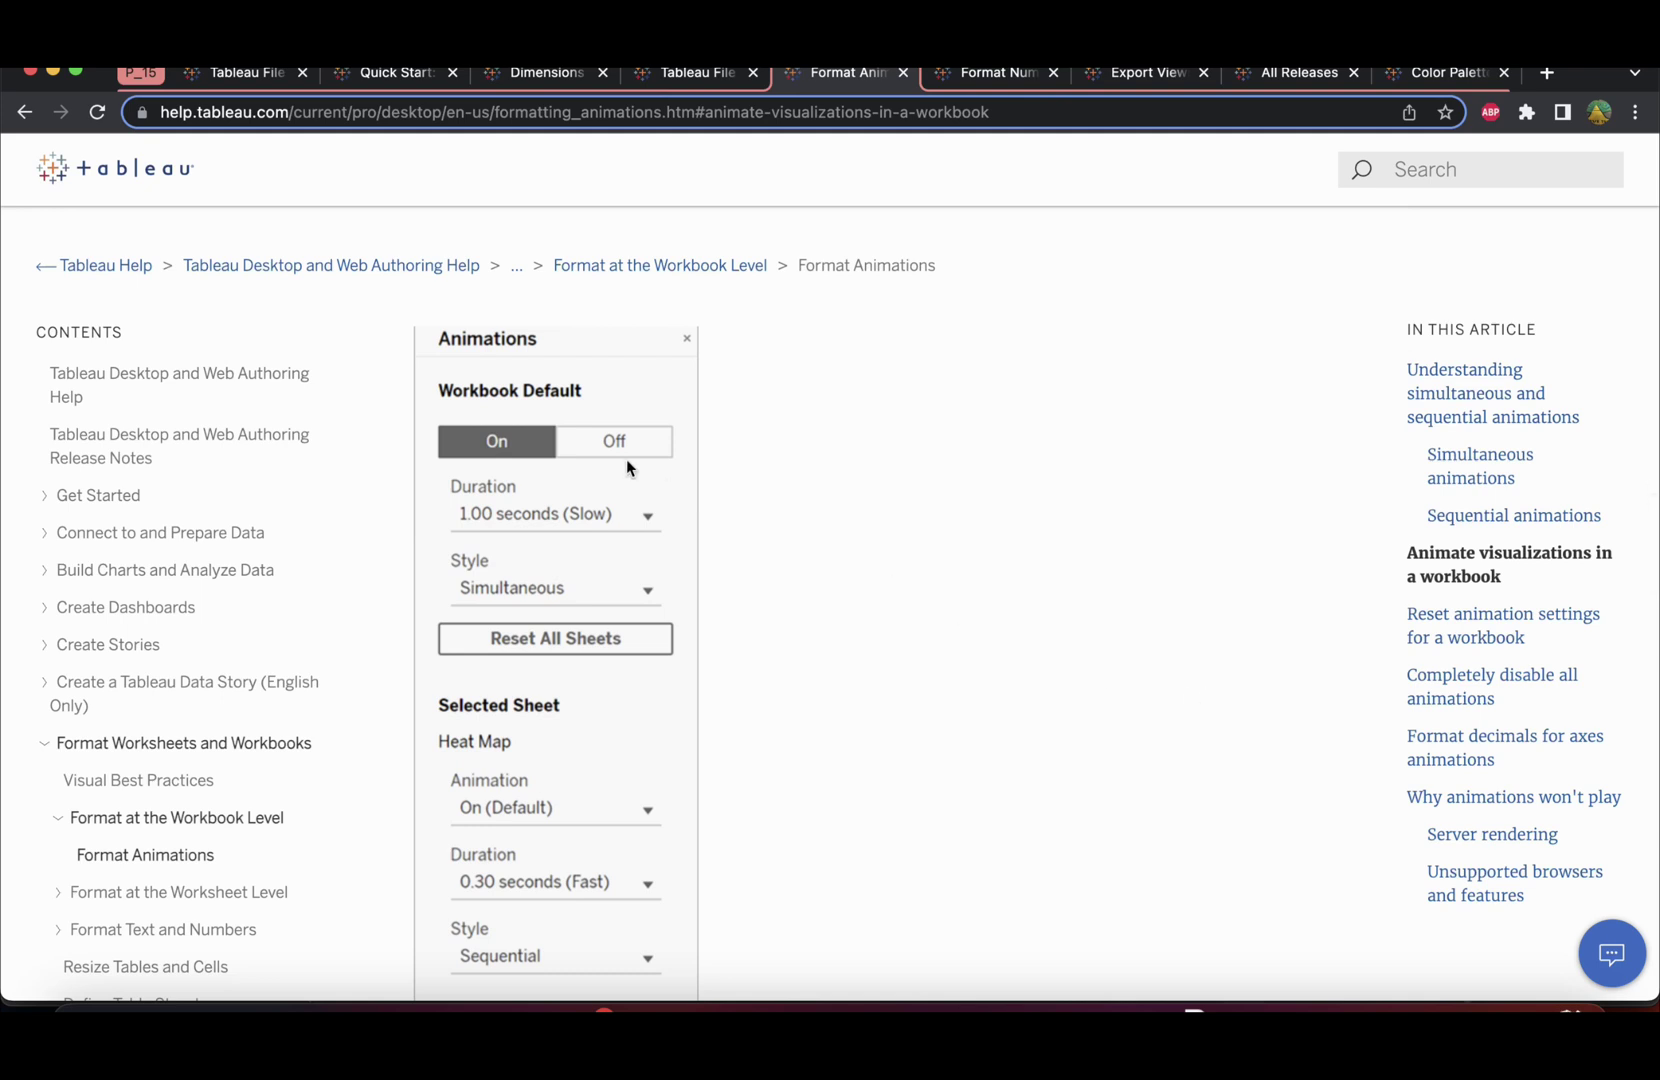
pyautogui.scroll(1, 514, 393)
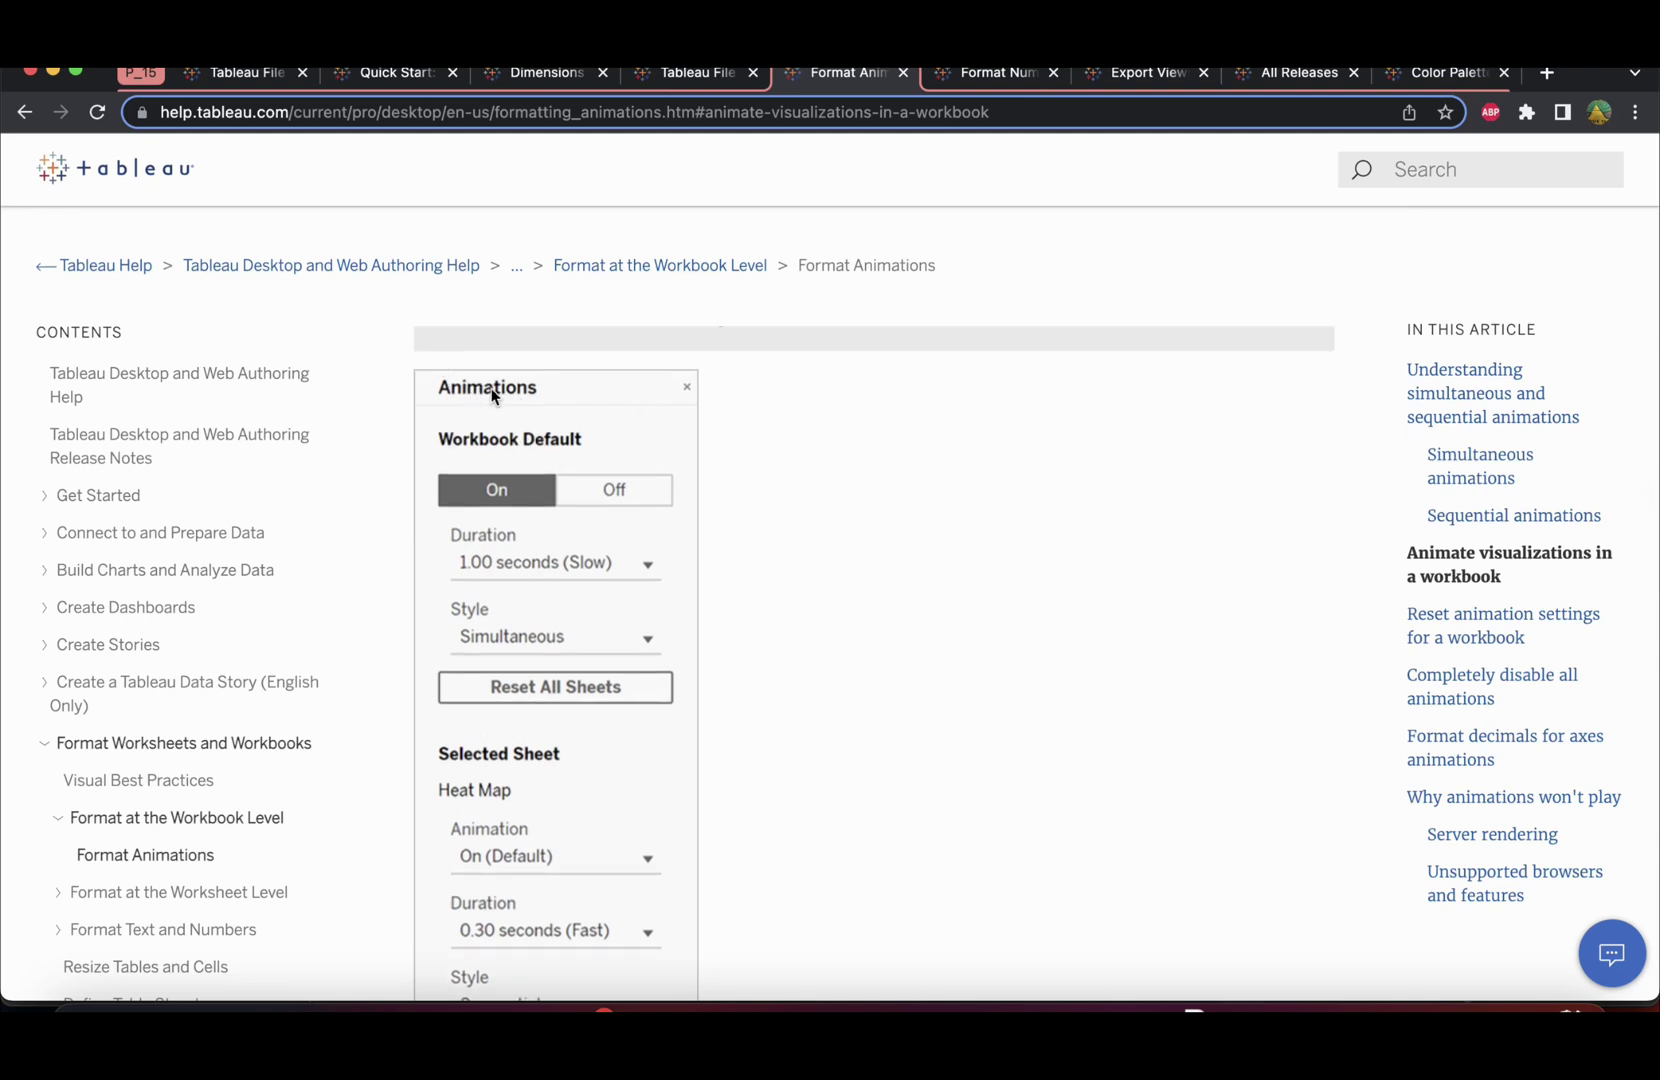
pyautogui.scroll(-2, 613, 495)
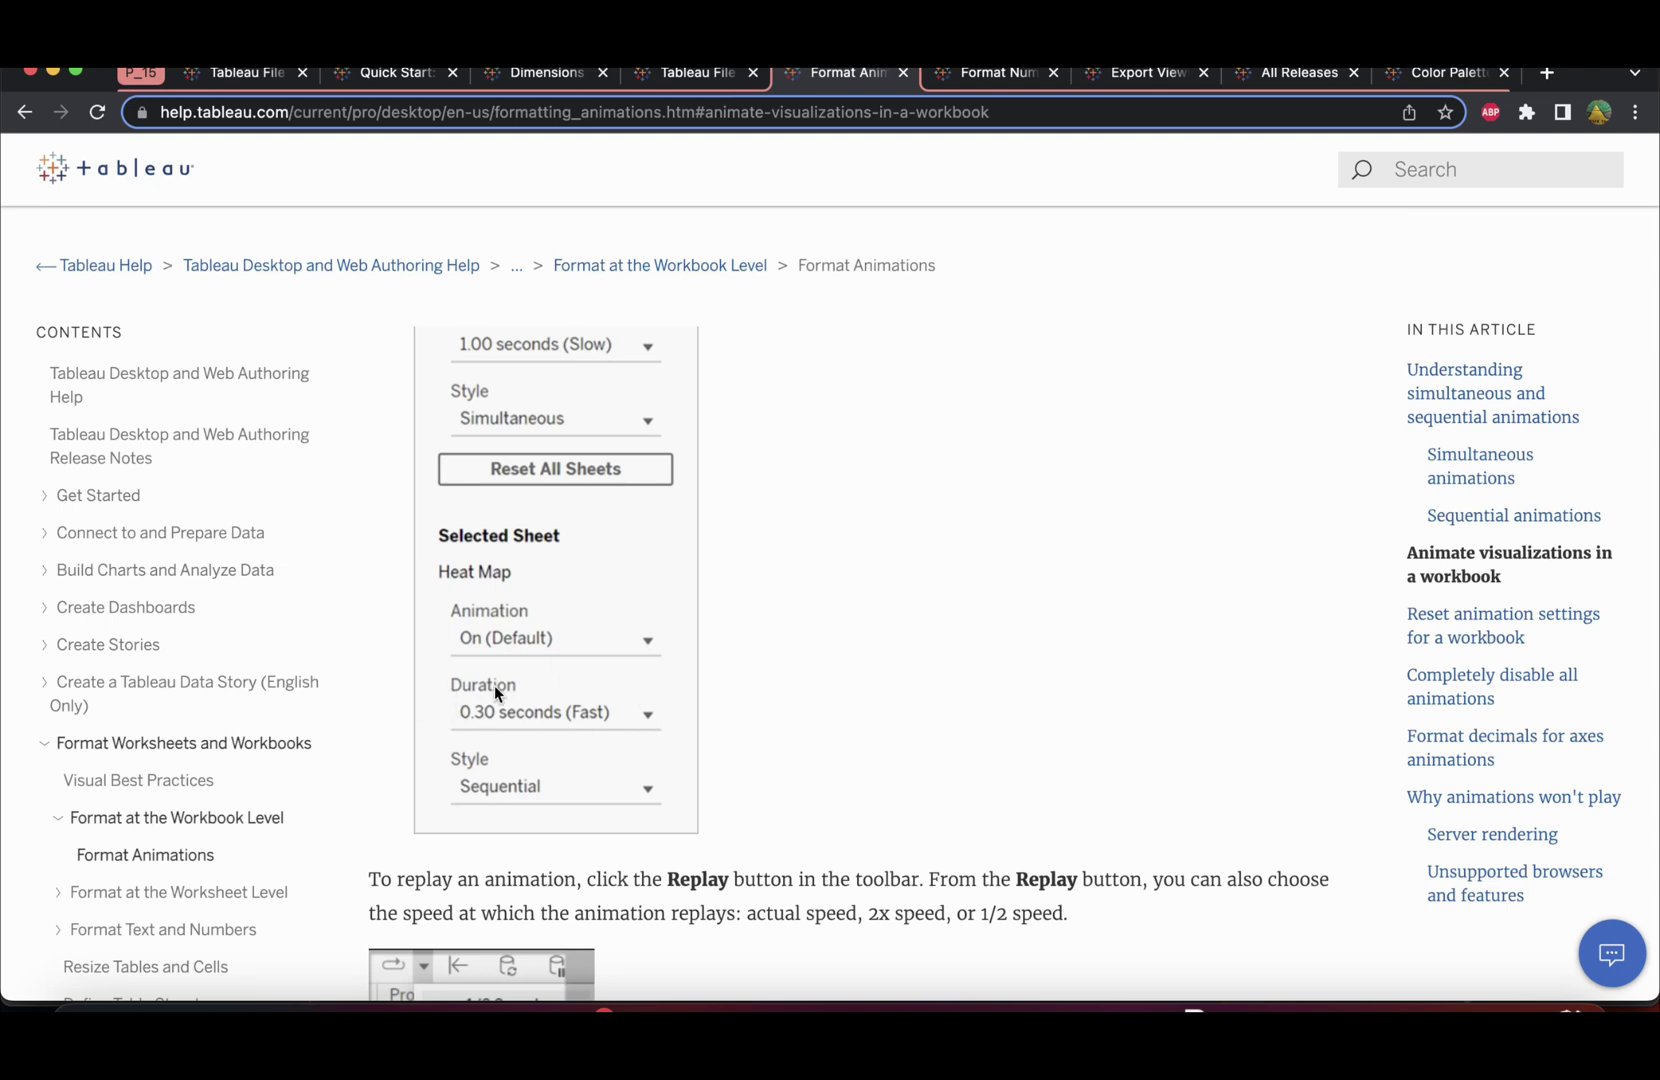
pyautogui.press('super+Tab')
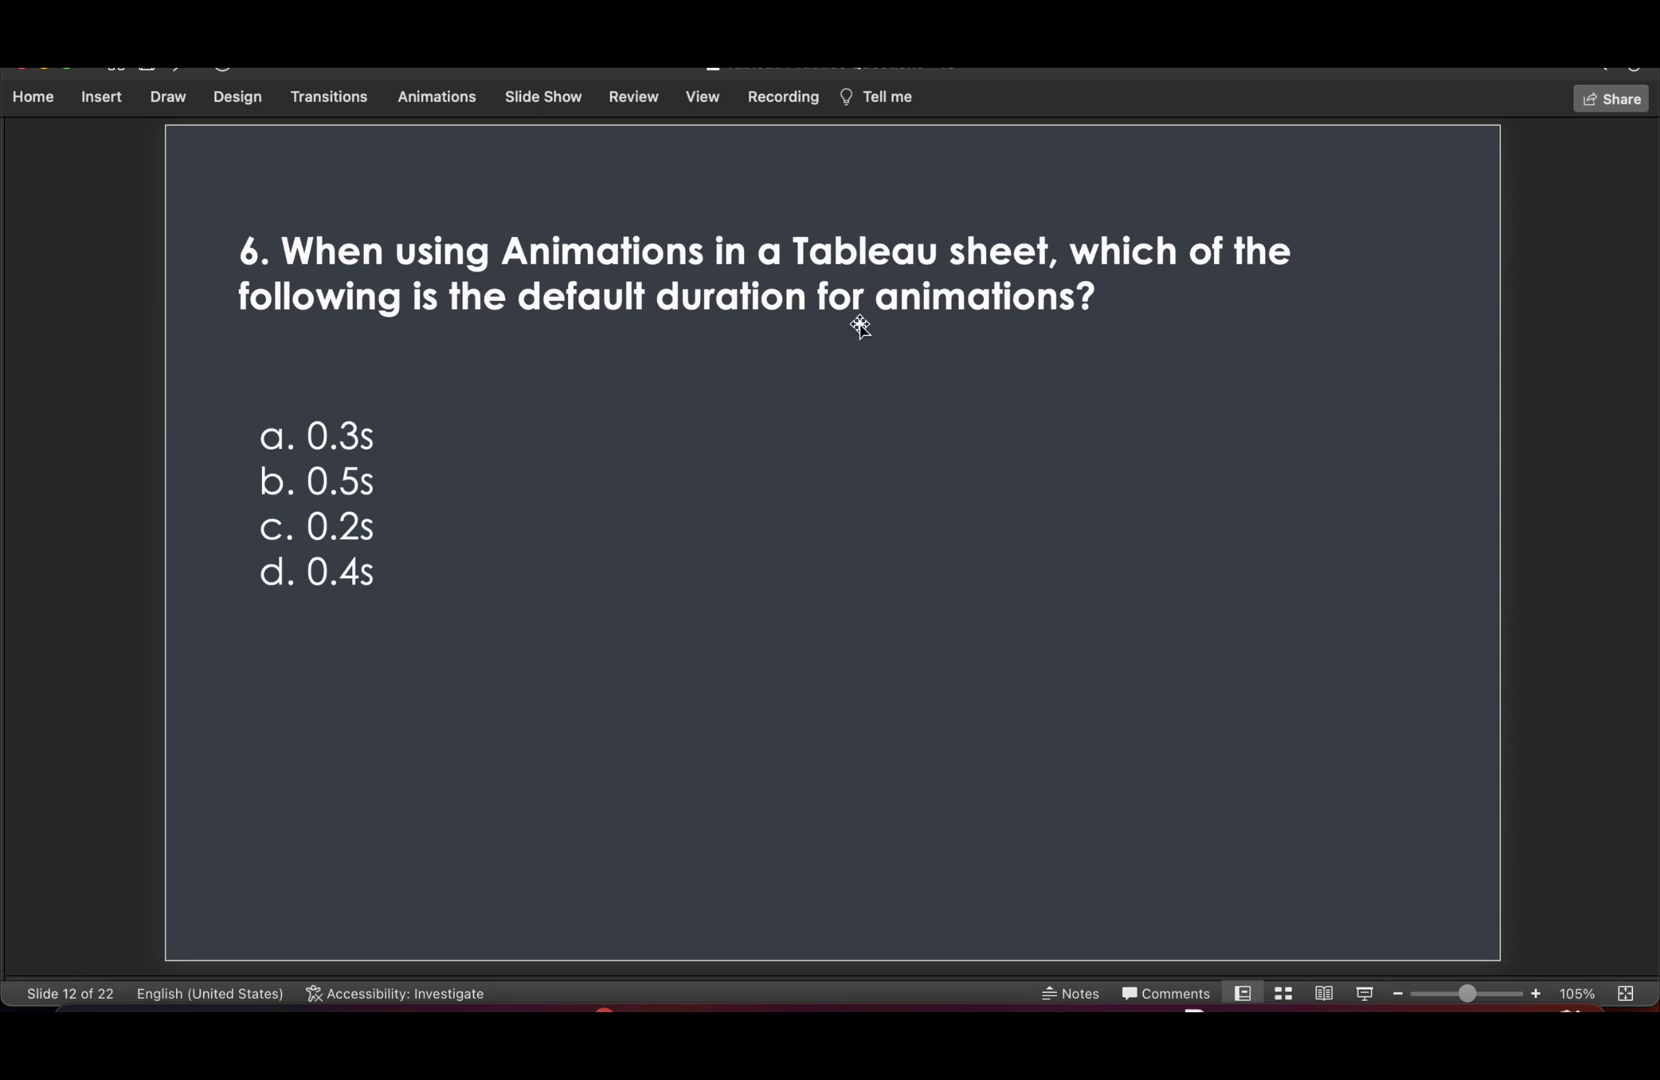
# - Reveal 0.3s for question 6, recheck the animation help, then advance to question 7
pyautogui.press('Down')
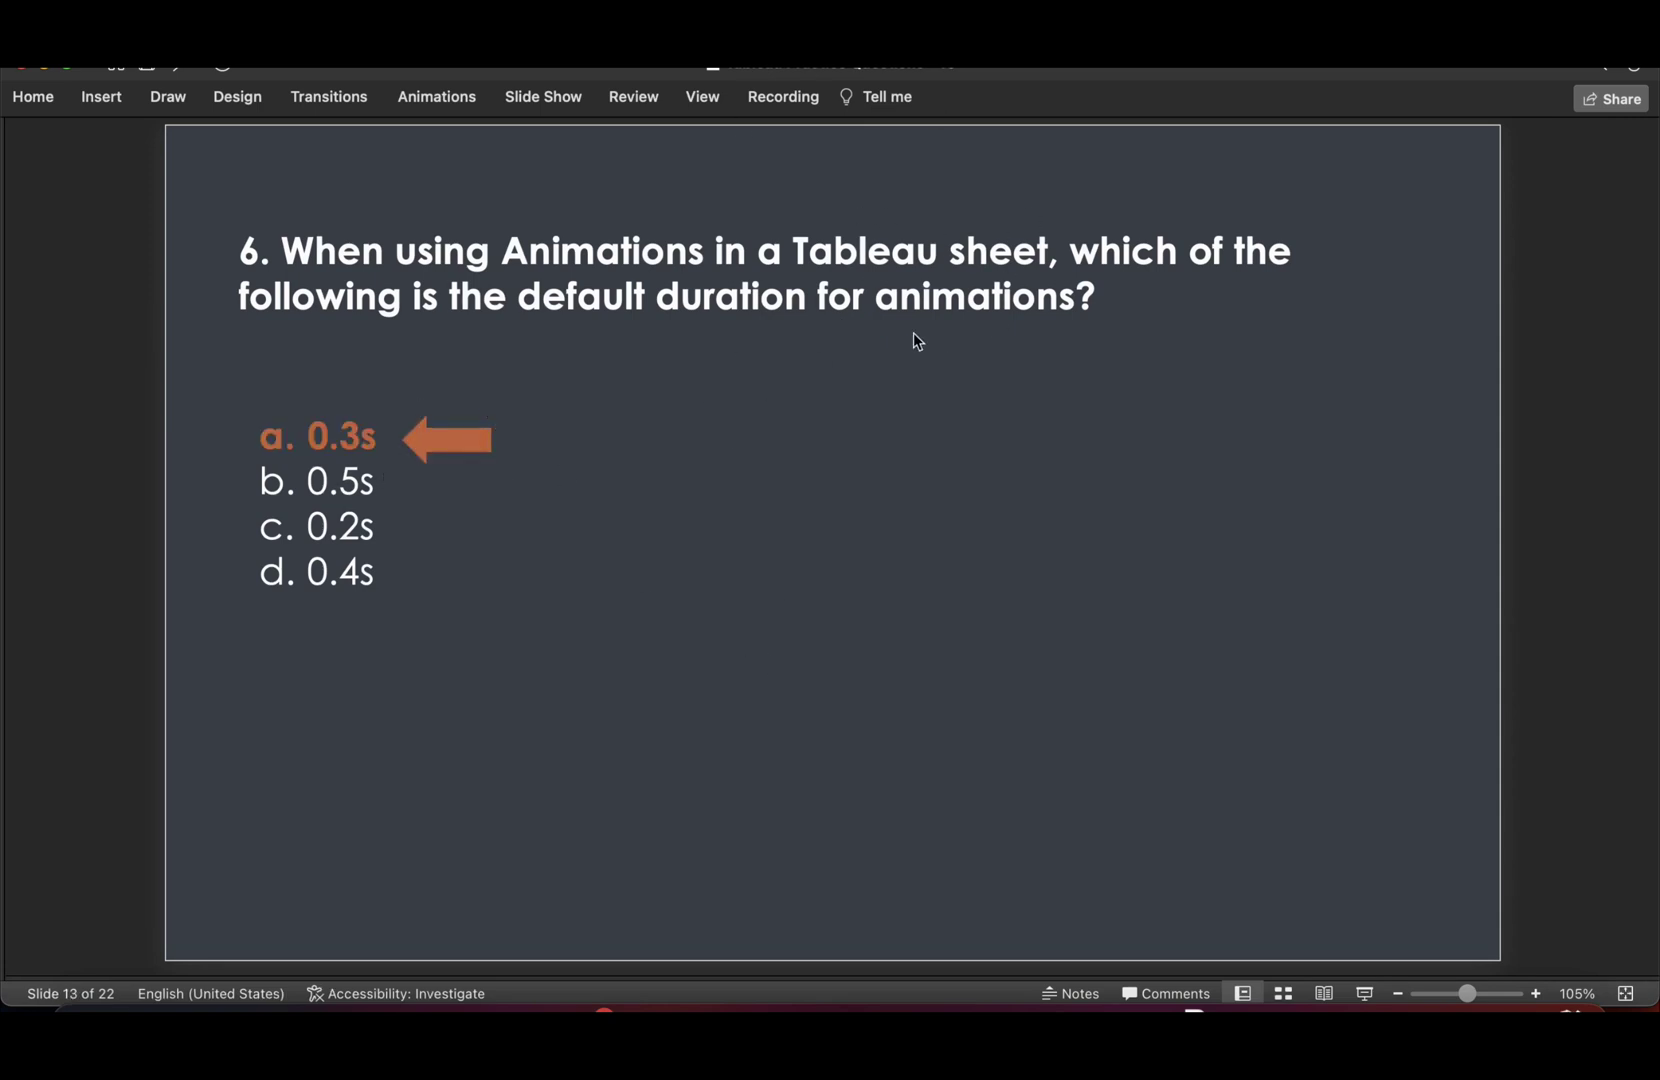
pyautogui.press('super+Tab')
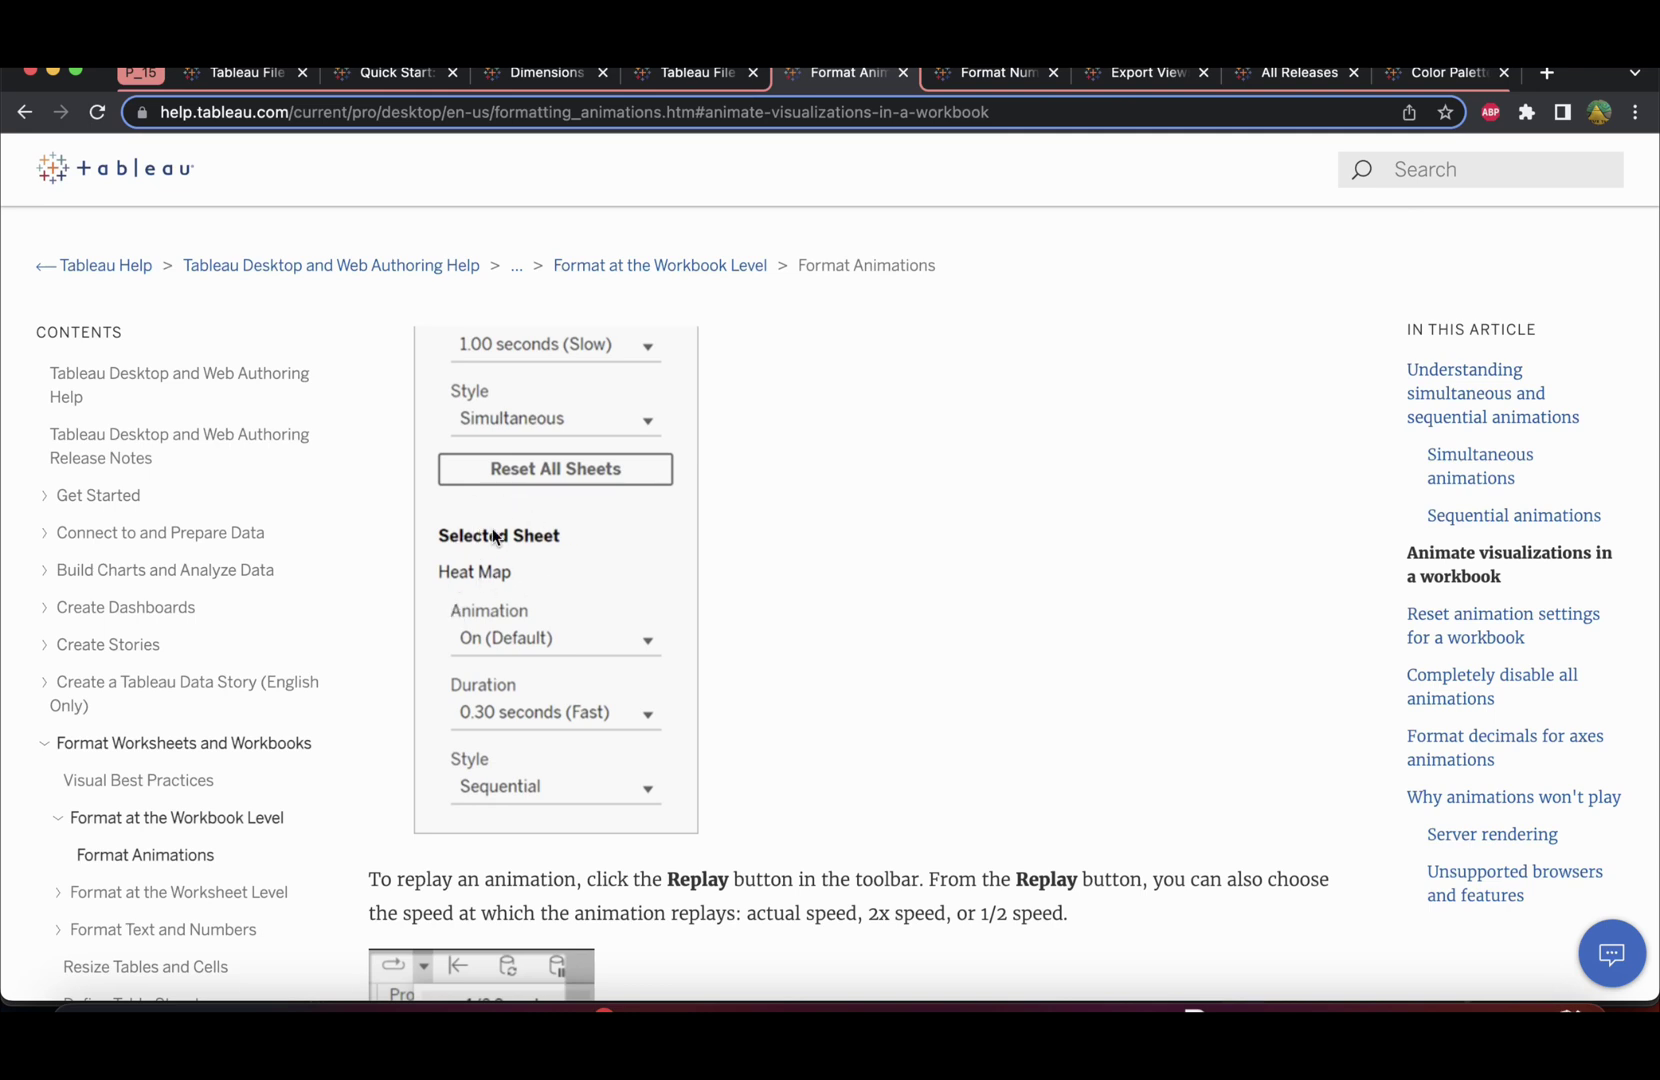
pyautogui.scroll(3, 591, 628)
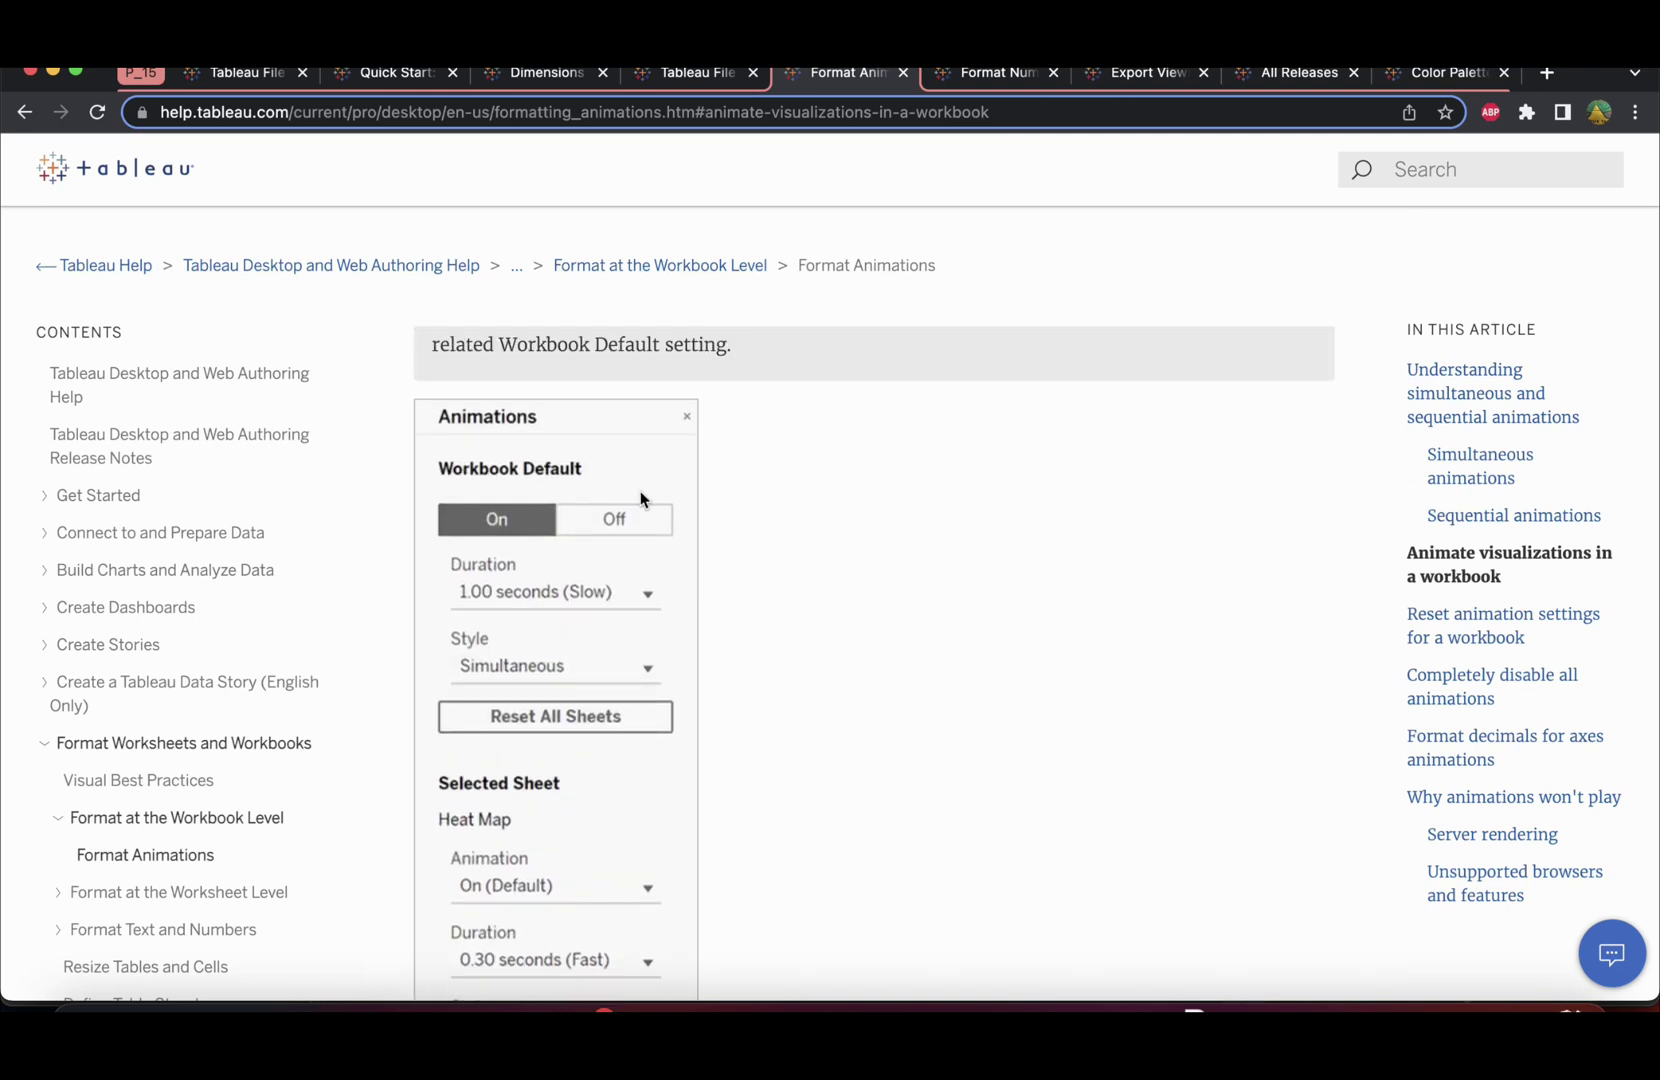
pyautogui.scroll(3, 670, 500)
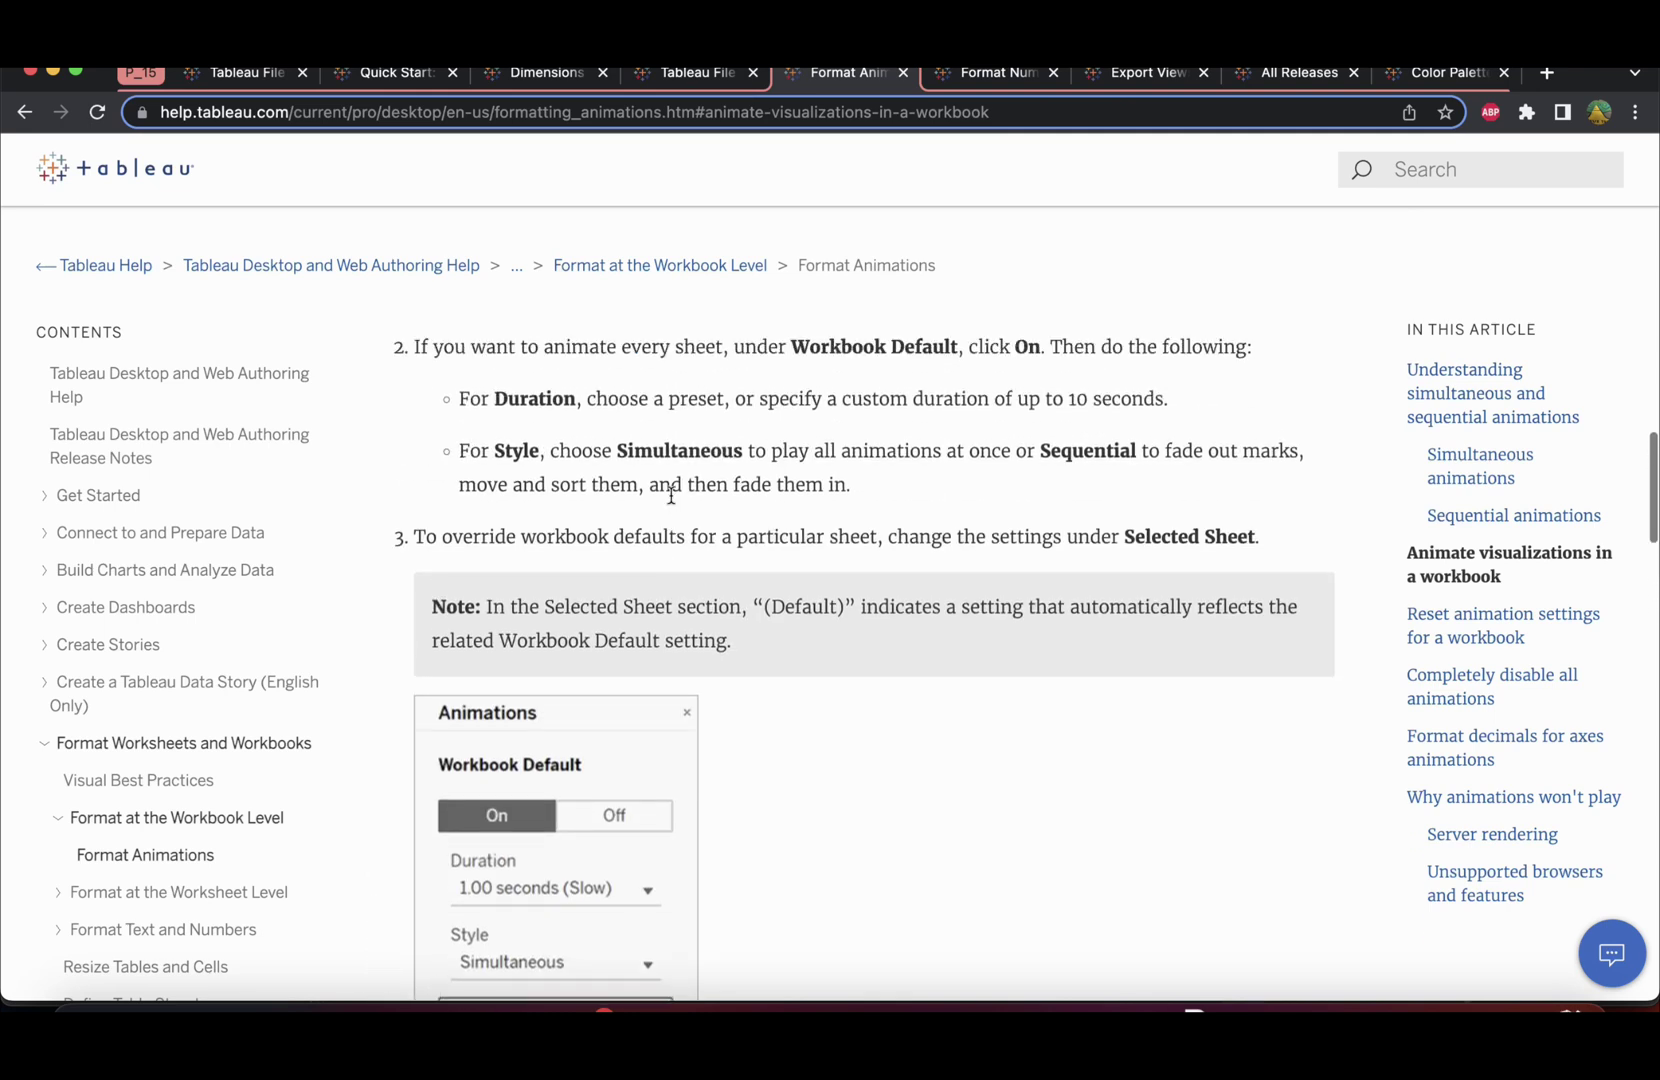
pyautogui.scroll(-6, 700, 540)
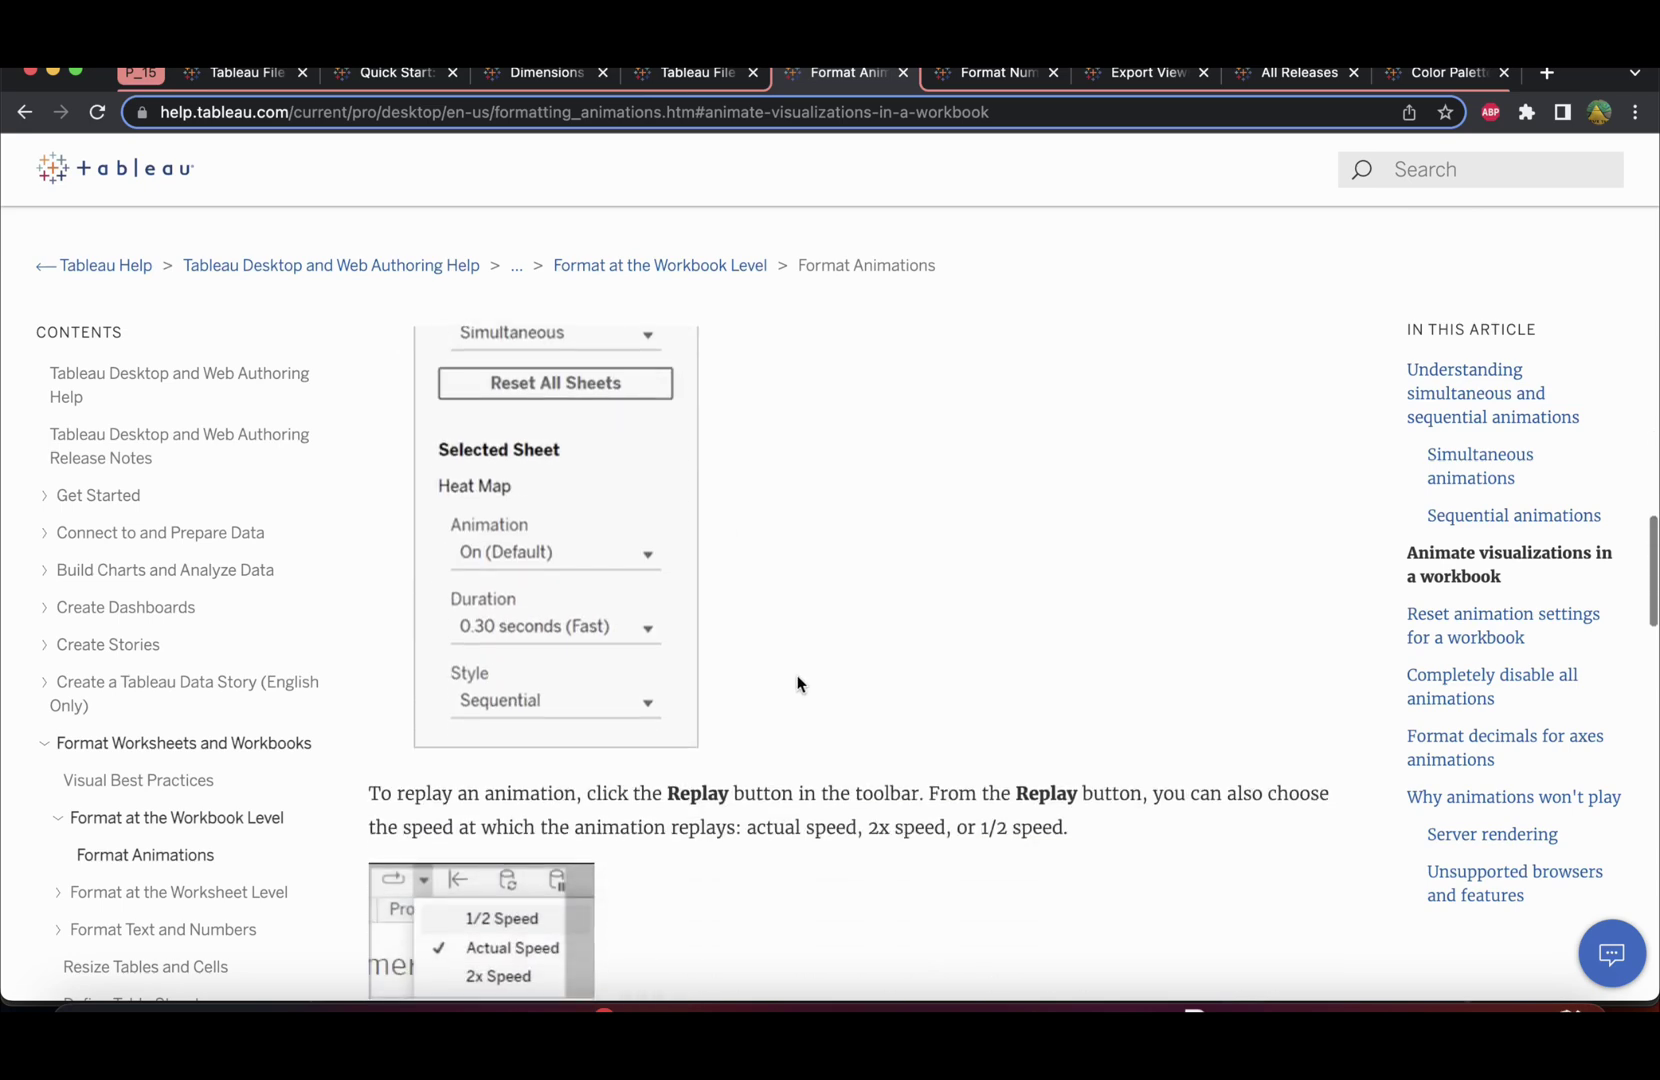
pyautogui.press('super+Tab')
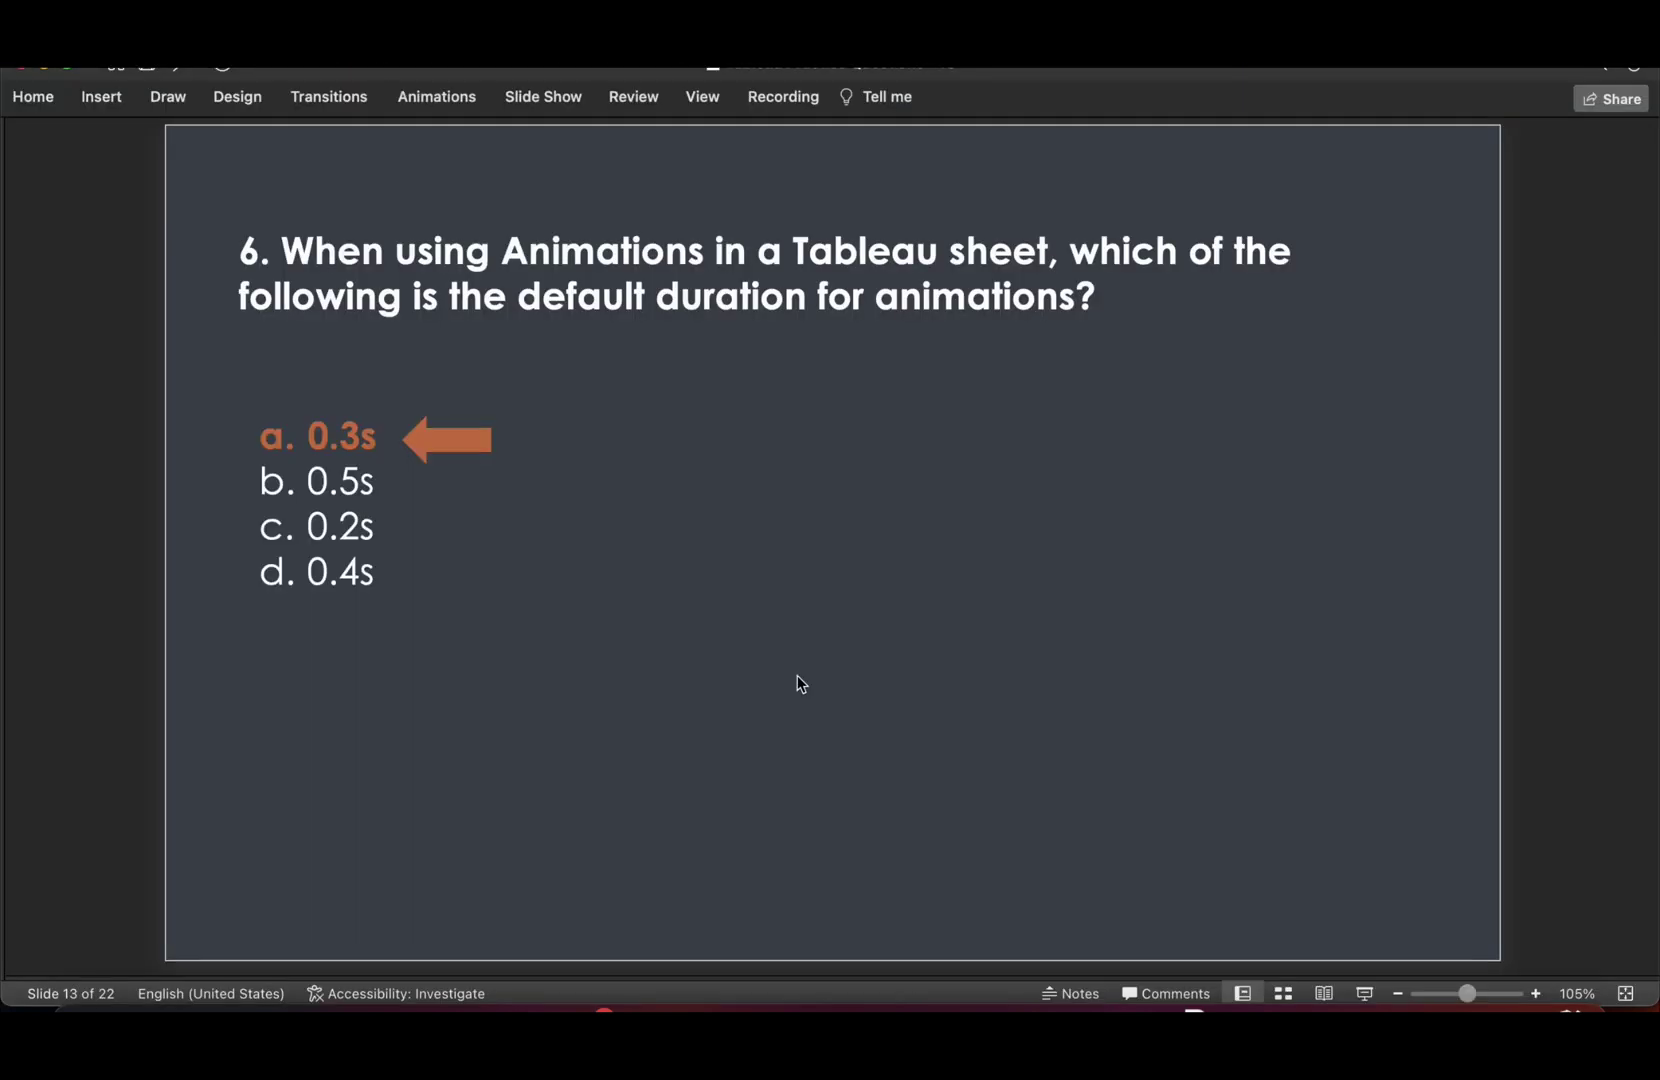
pyautogui.press('Down')
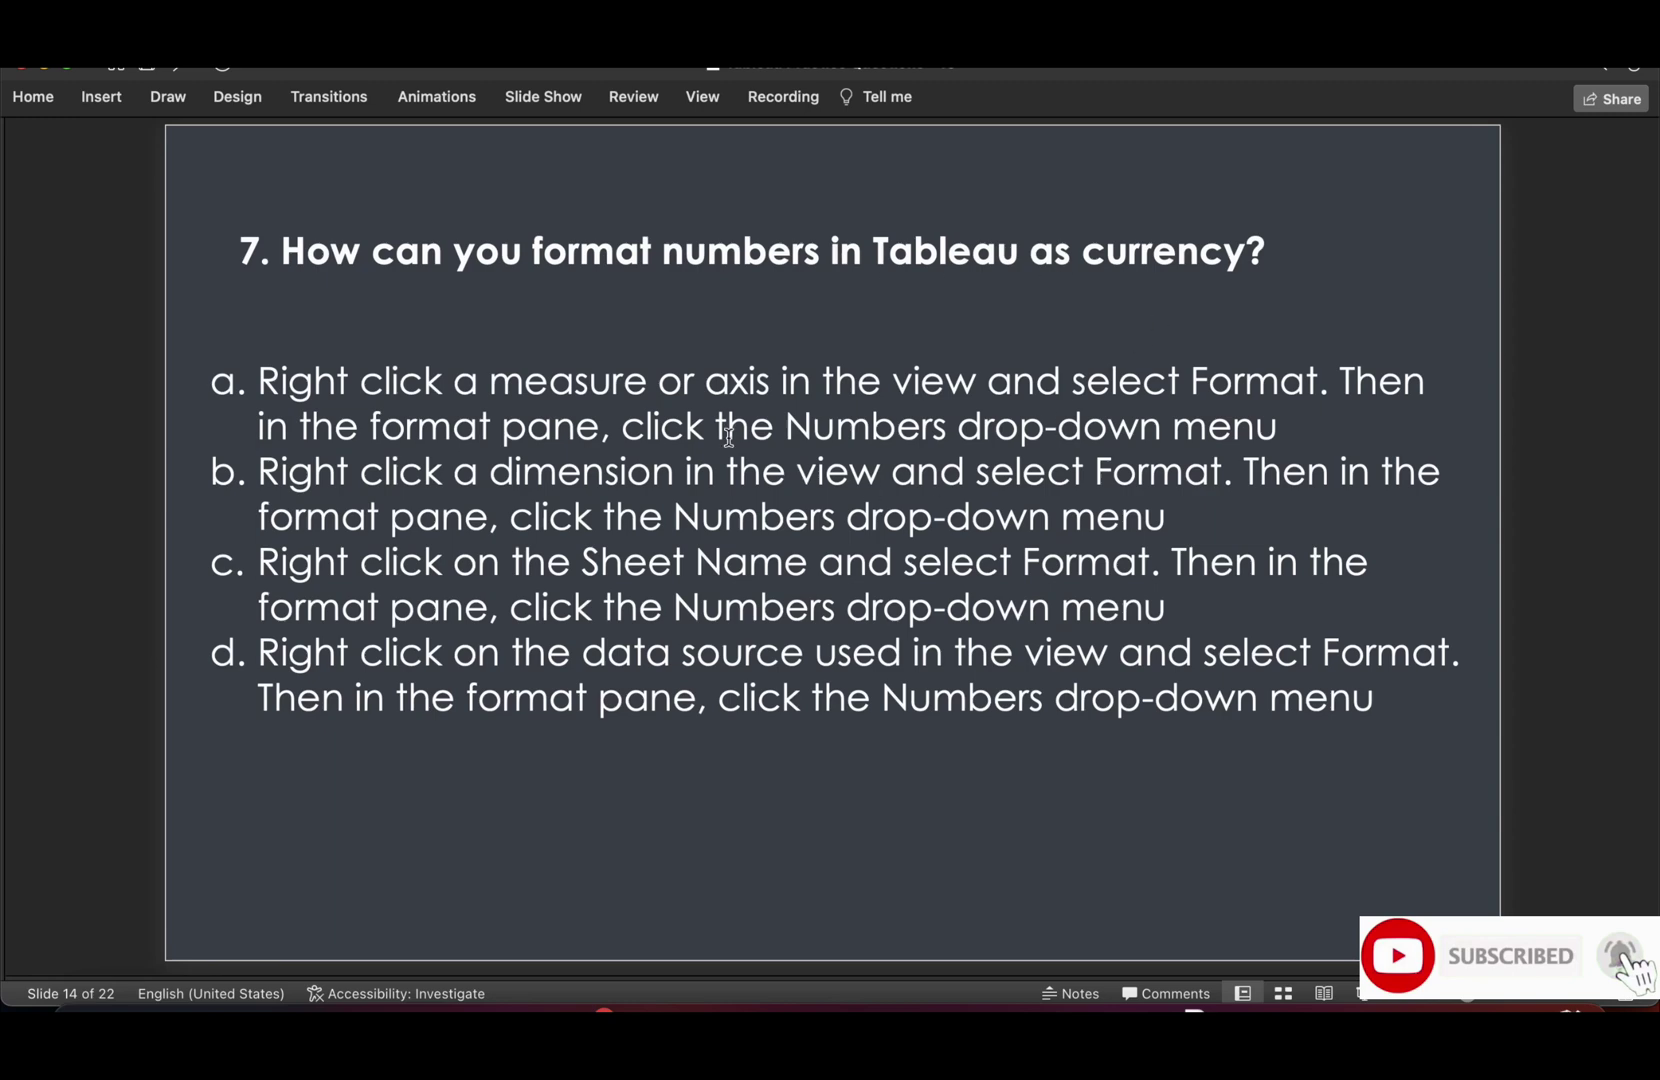
pyautogui.press('super+Tab')
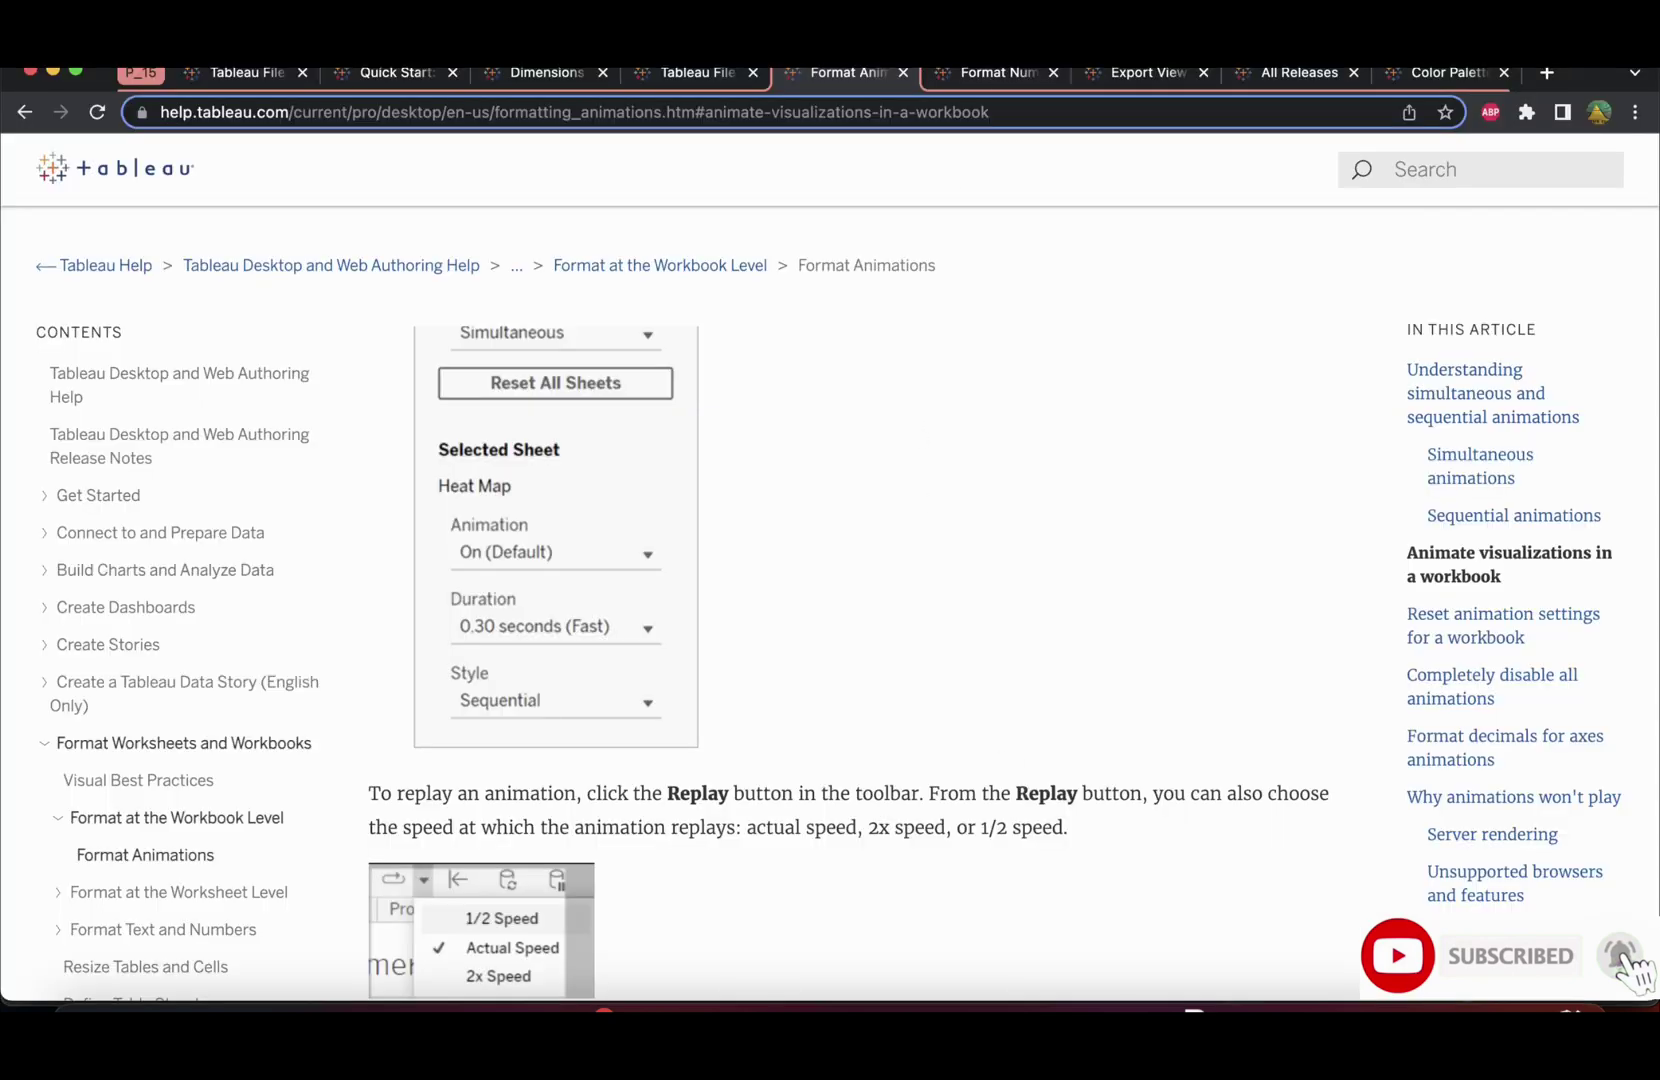
pyautogui.click(997, 72)
pyautogui.scroll(10, 1022, 560)
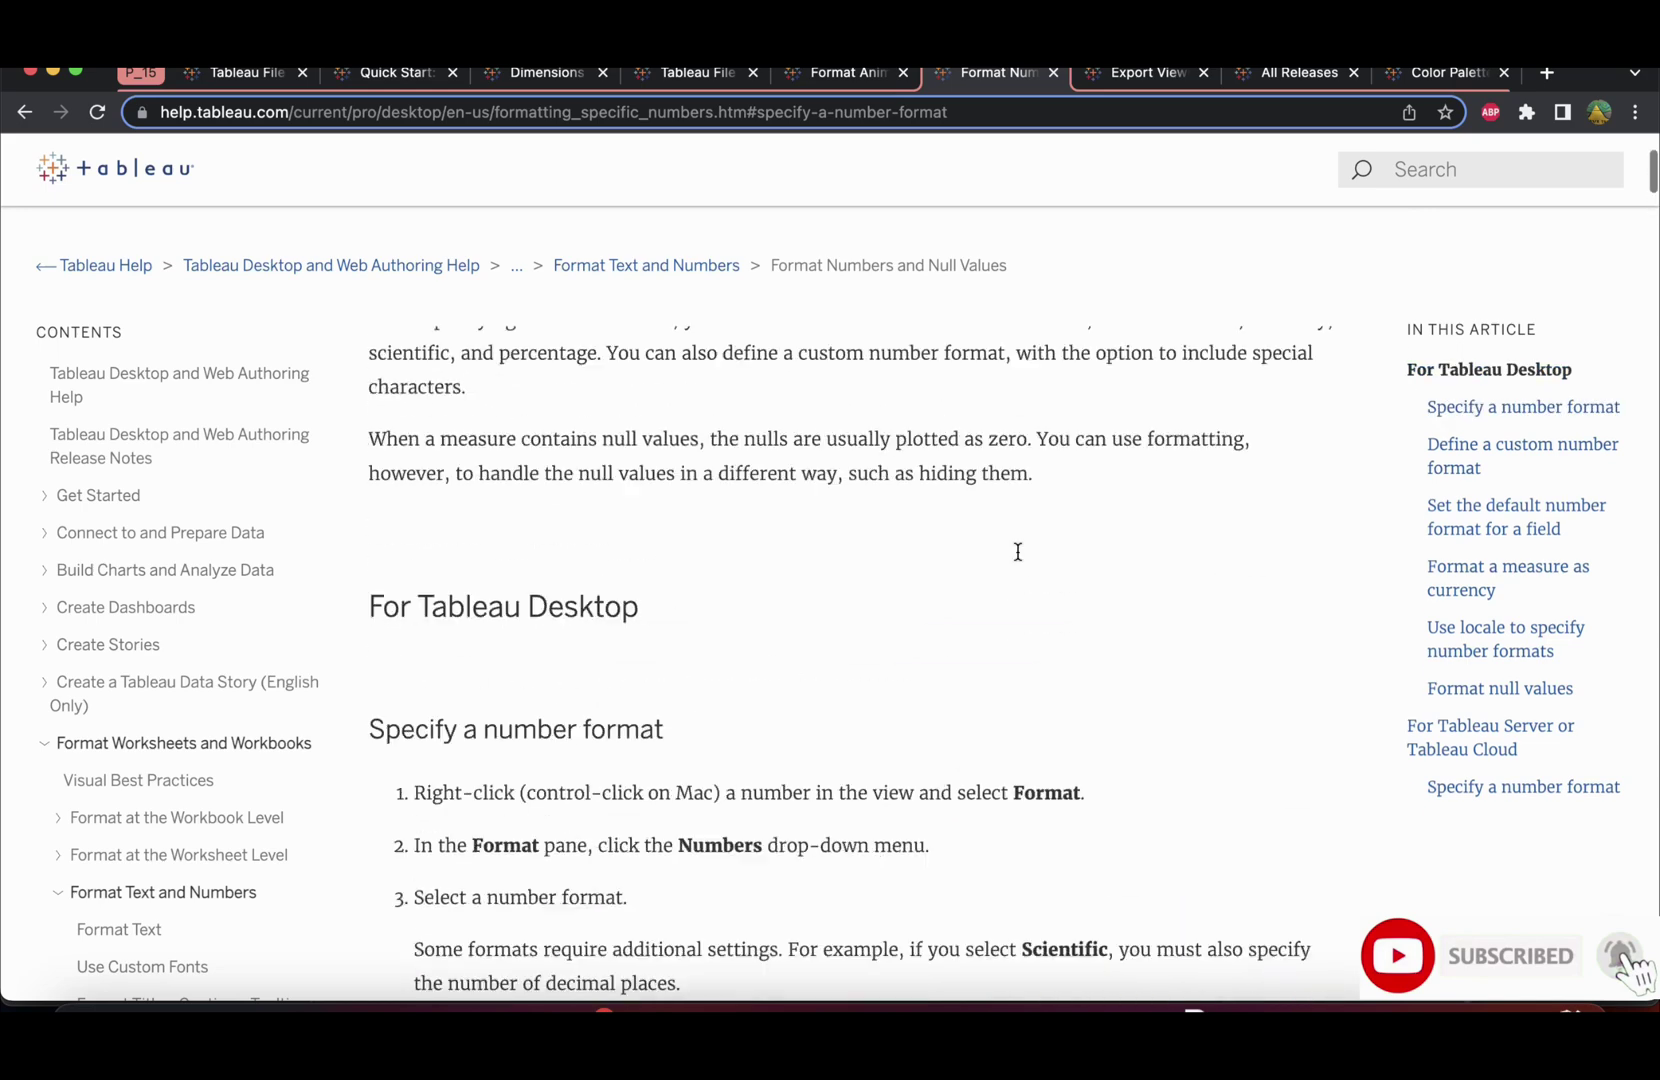
pyautogui.scroll(-5, 893, 690)
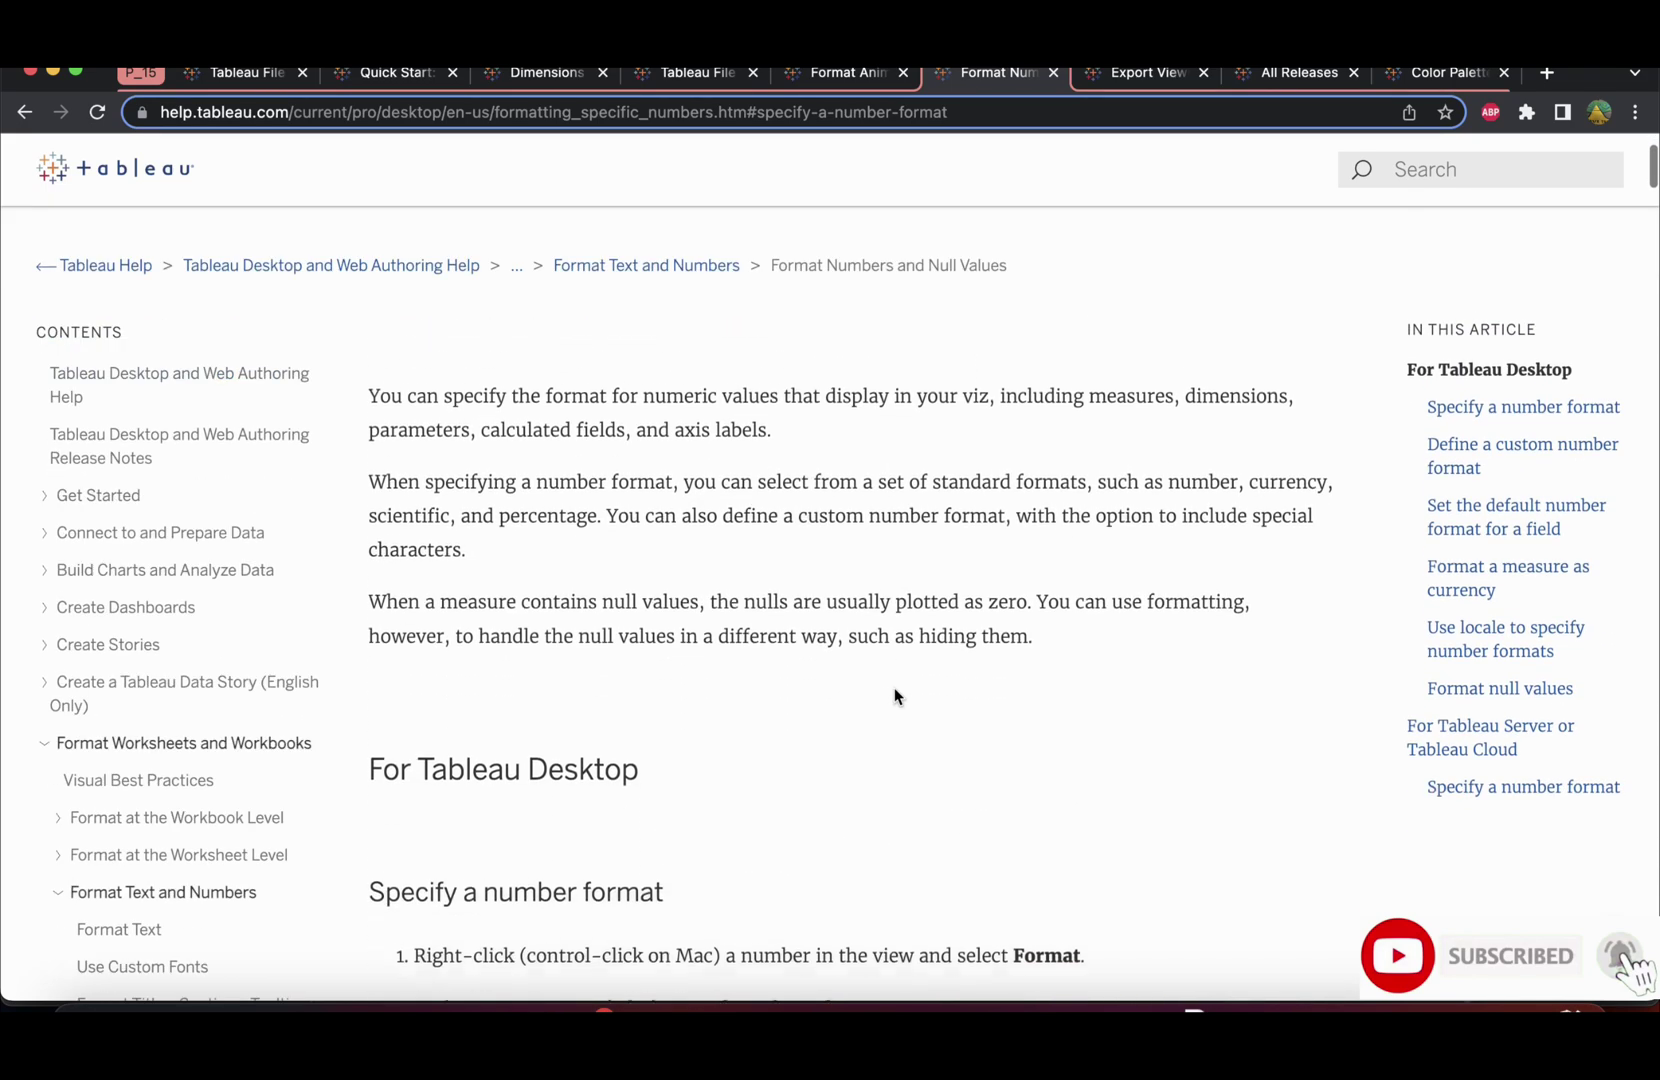
pyautogui.click(1462, 590)
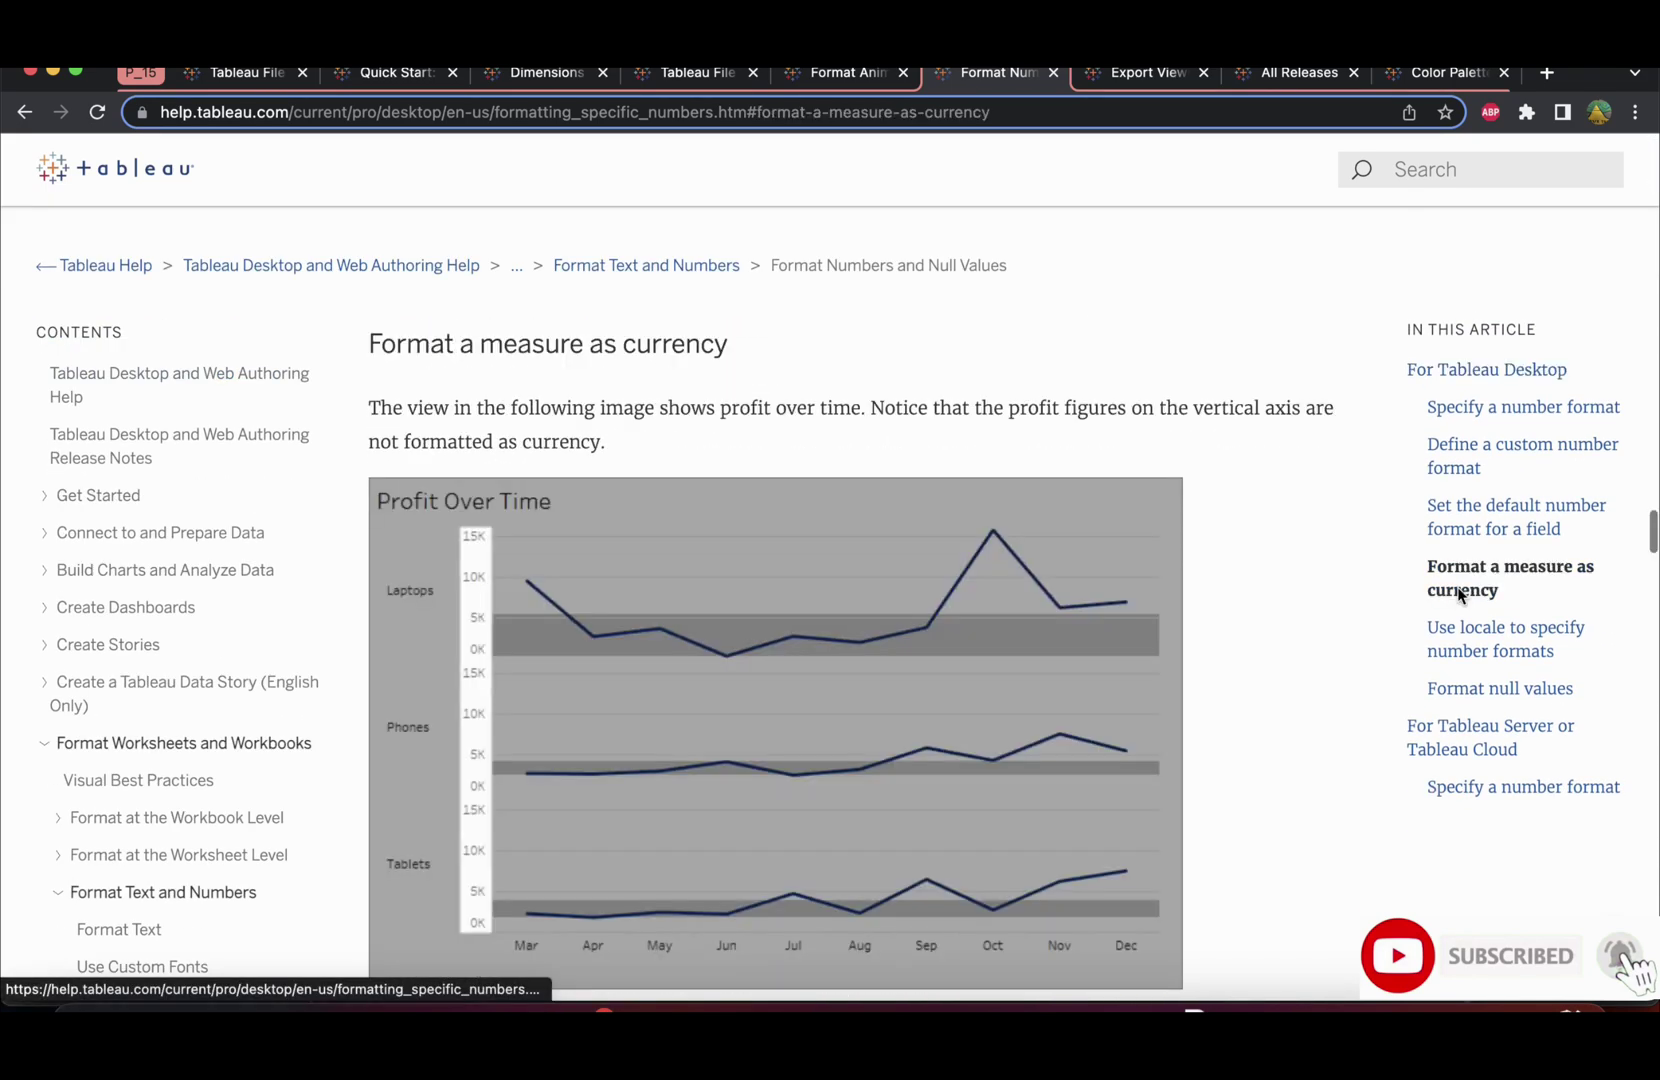
pyautogui.scroll(-6, 1165, 527)
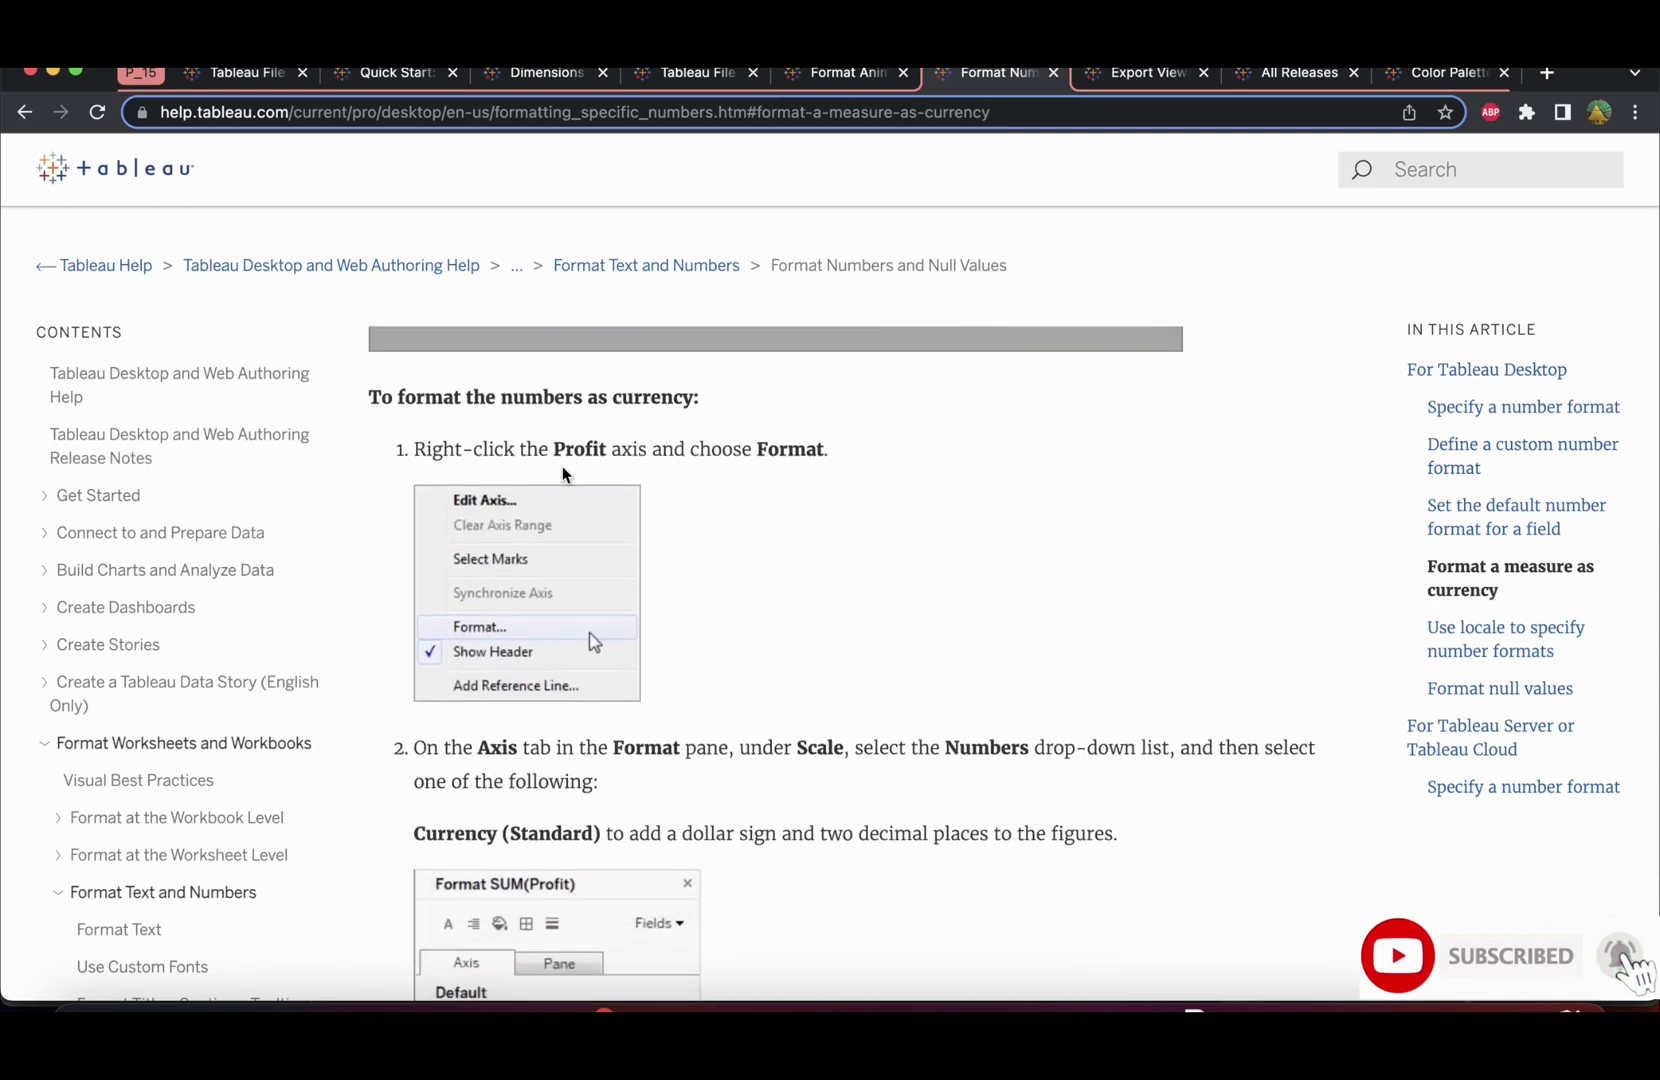
pyautogui.scroll(3, 583, 473)
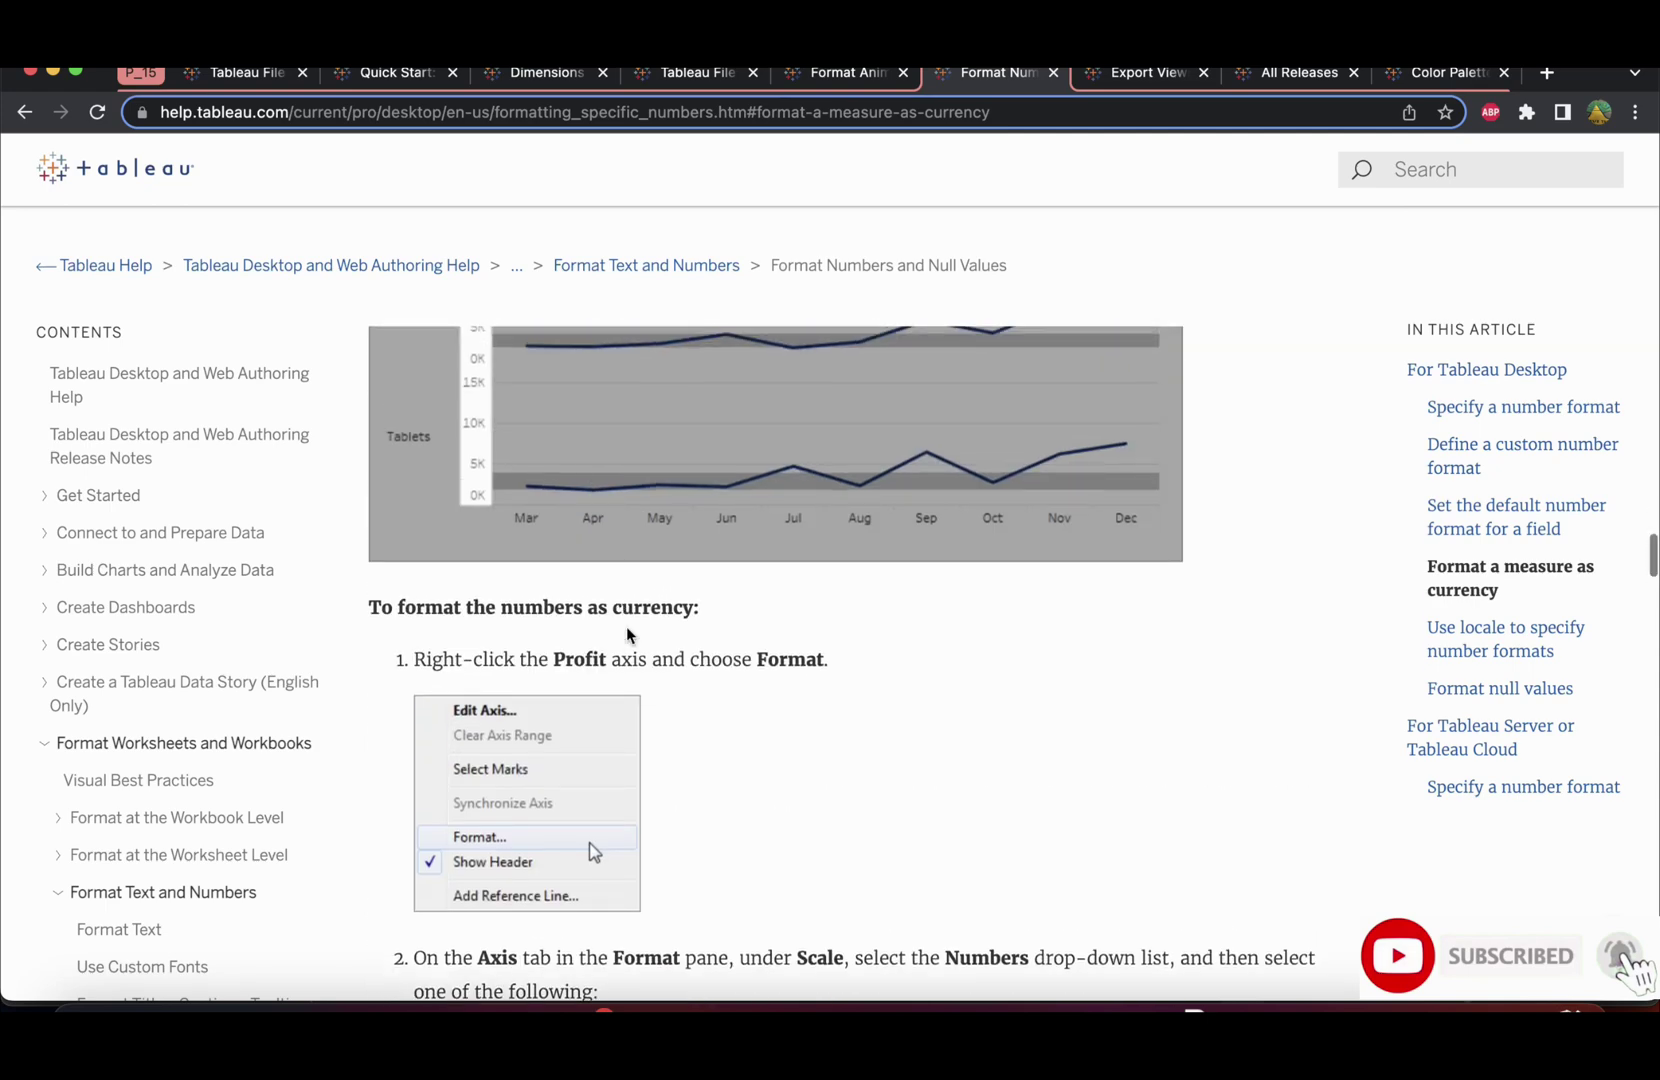
pyautogui.scroll(-1, 627, 650)
pyautogui.scroll(-2, 627, 650)
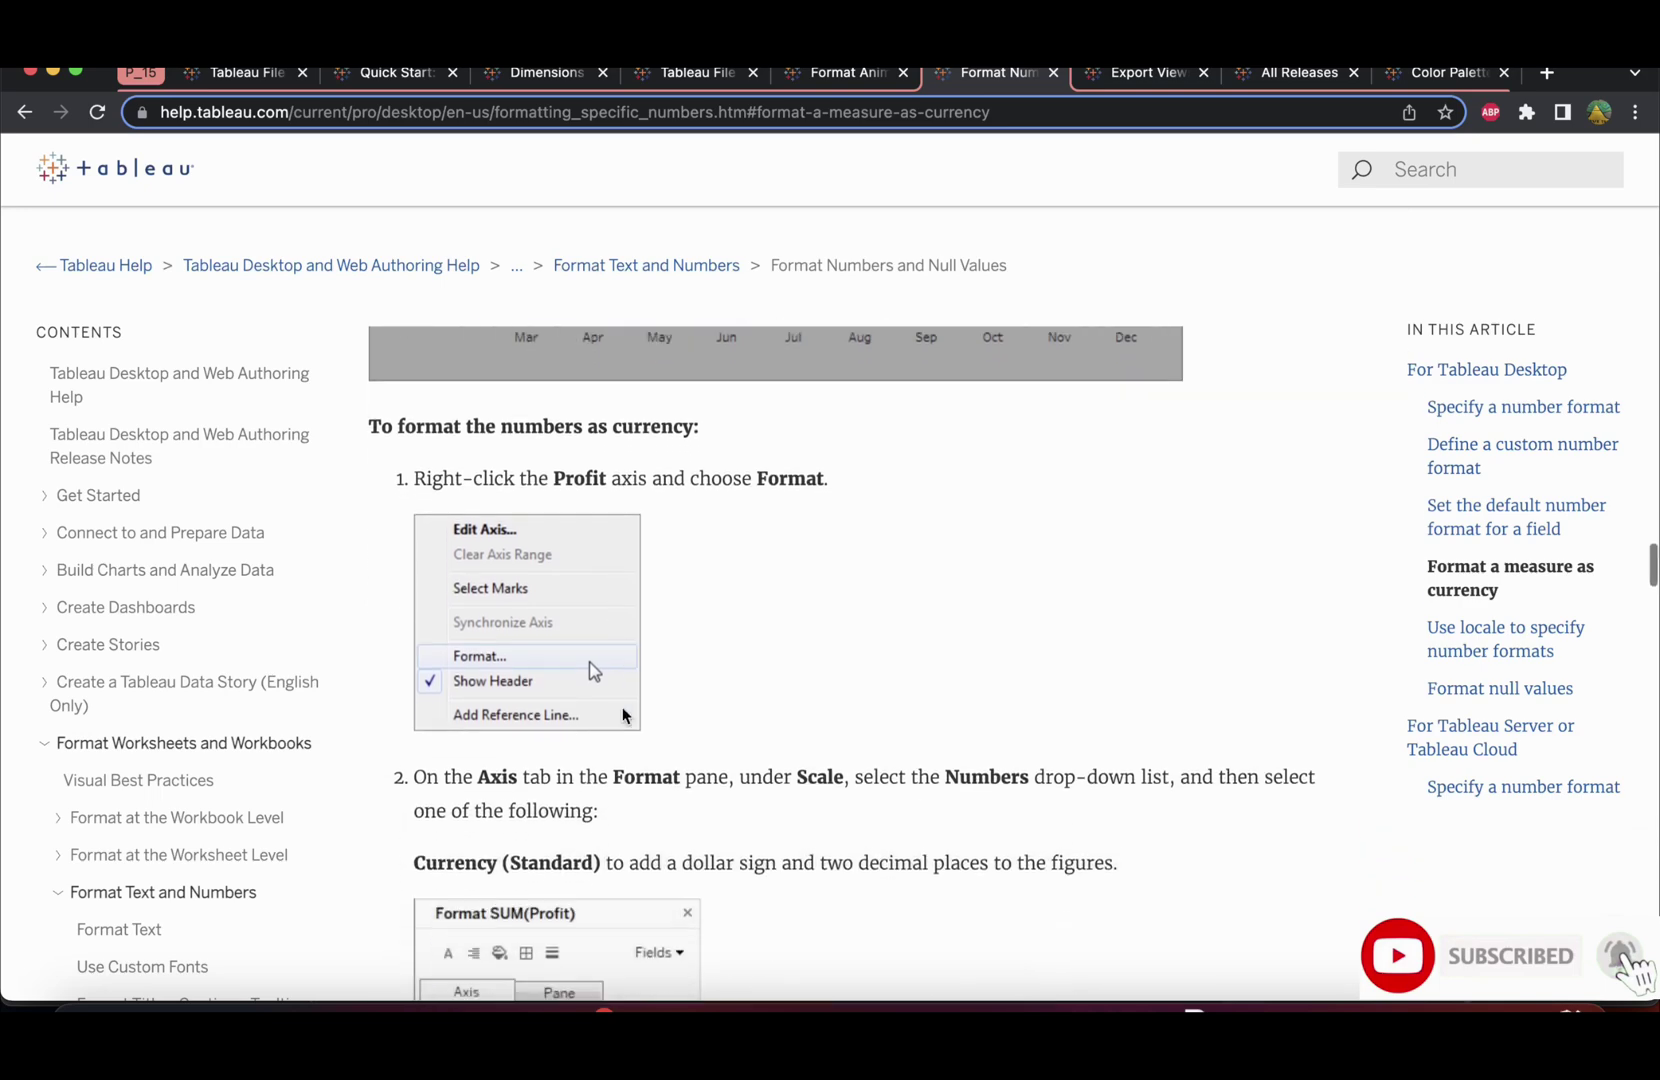
pyautogui.scroll(-6, 613, 822)
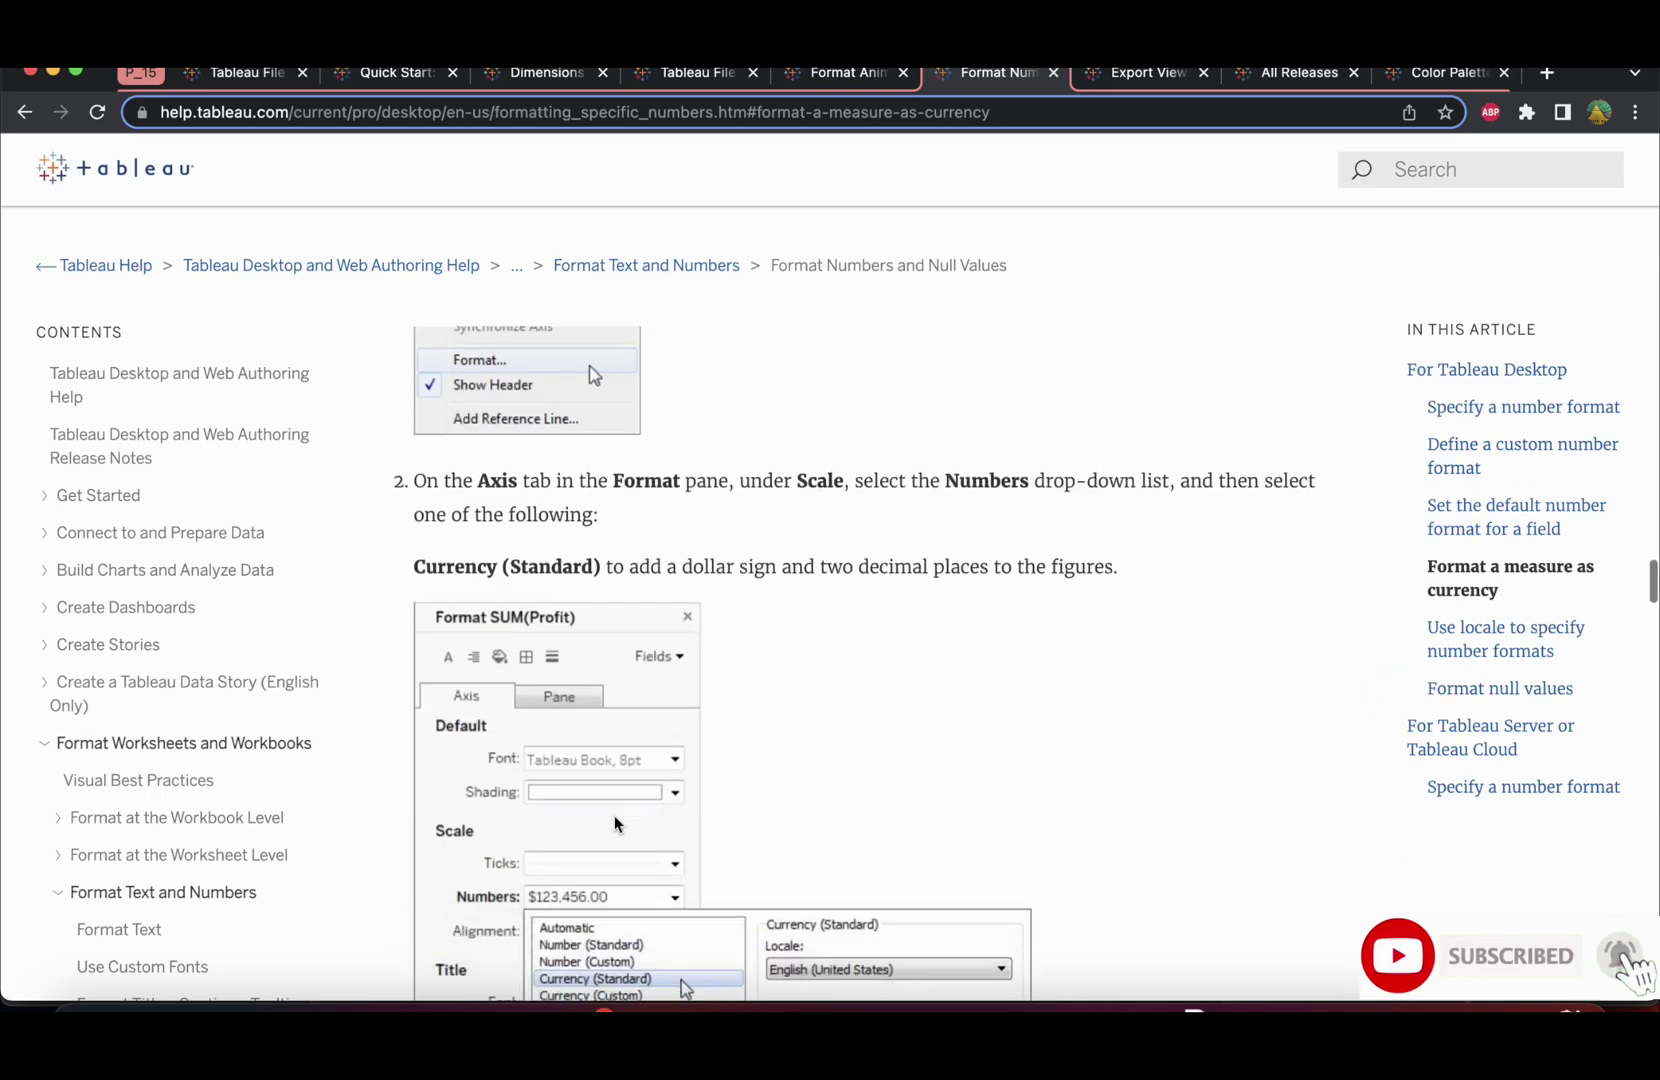
pyautogui.scroll(-3, 615, 820)
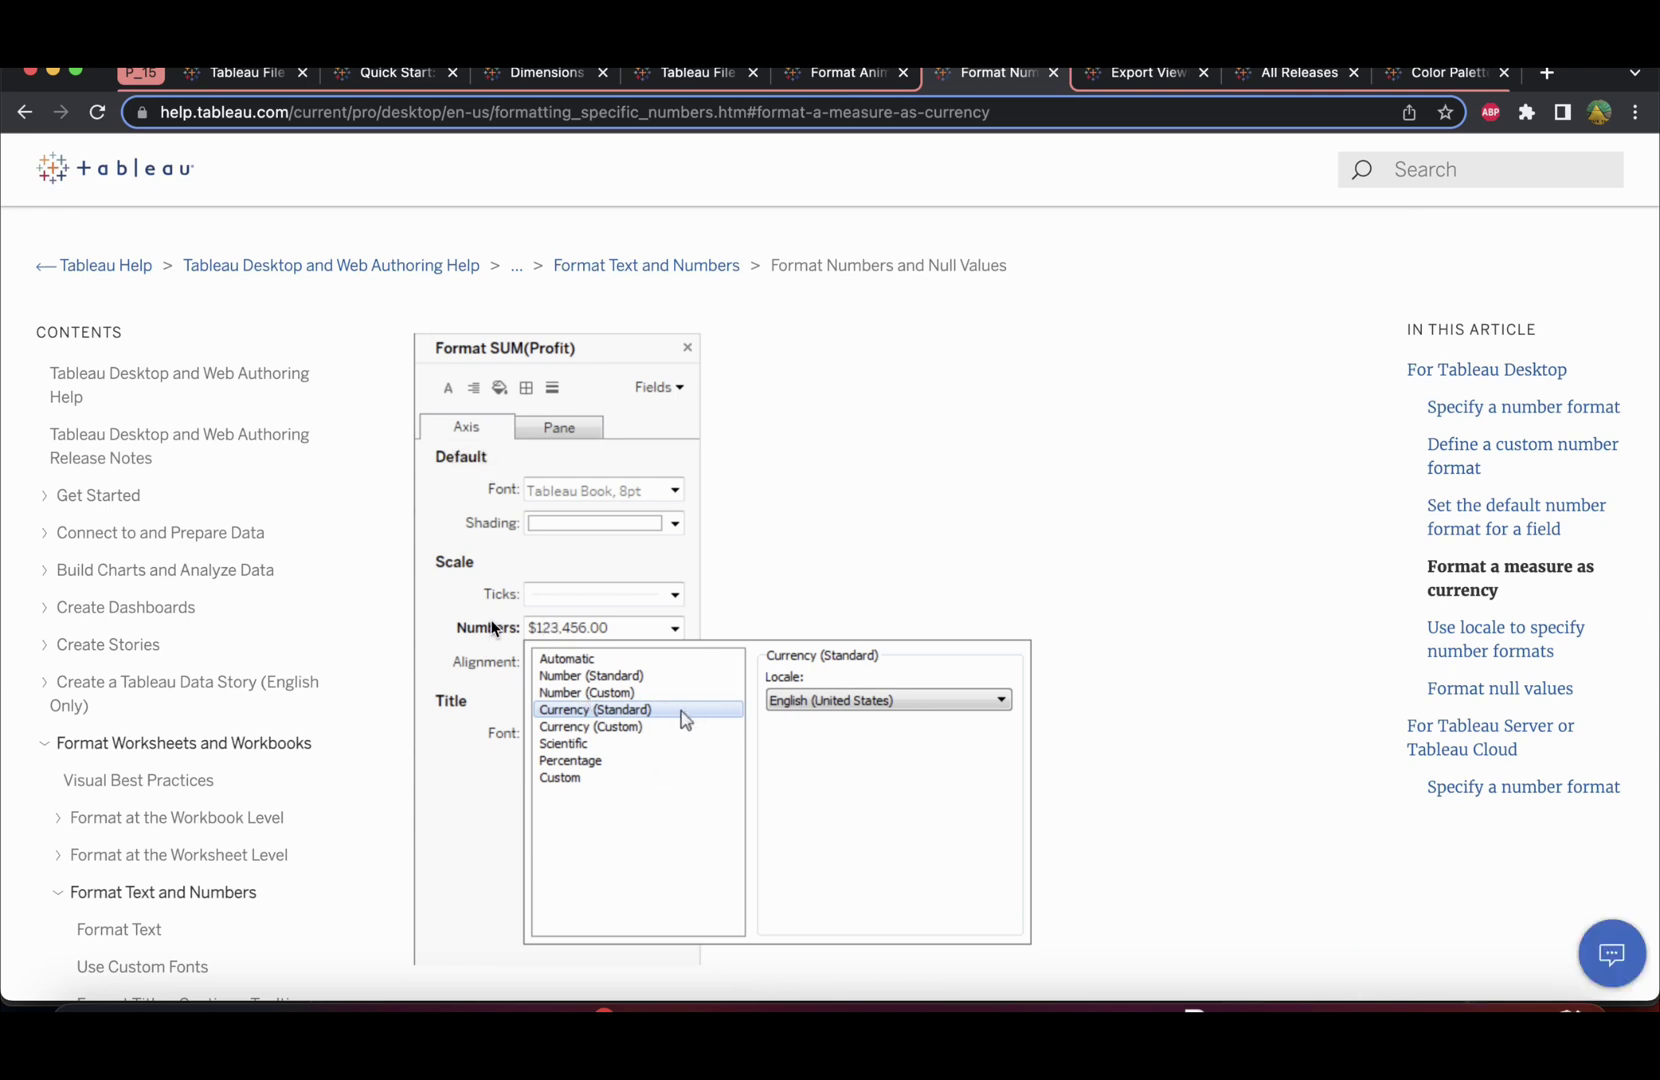
pyautogui.press('super+Tab')
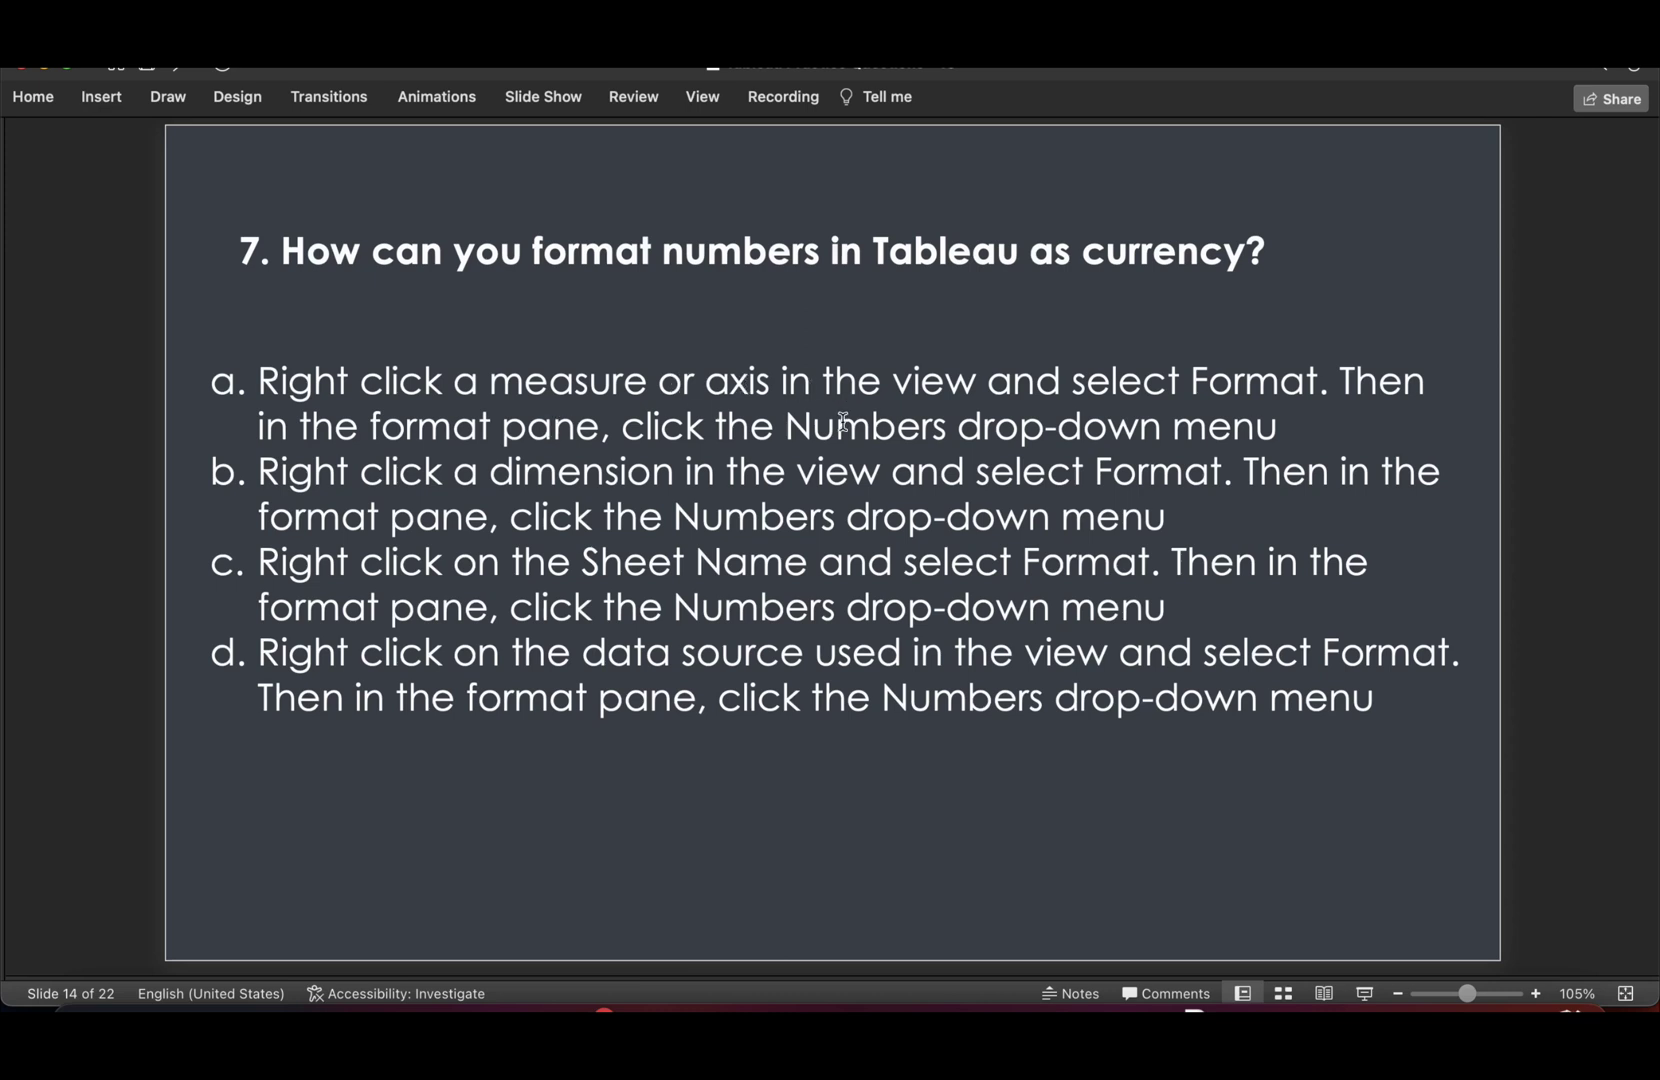
# - Reveal answer a for question 7, recheck the Format null values help, then advance to question 8
pyautogui.press('Down')
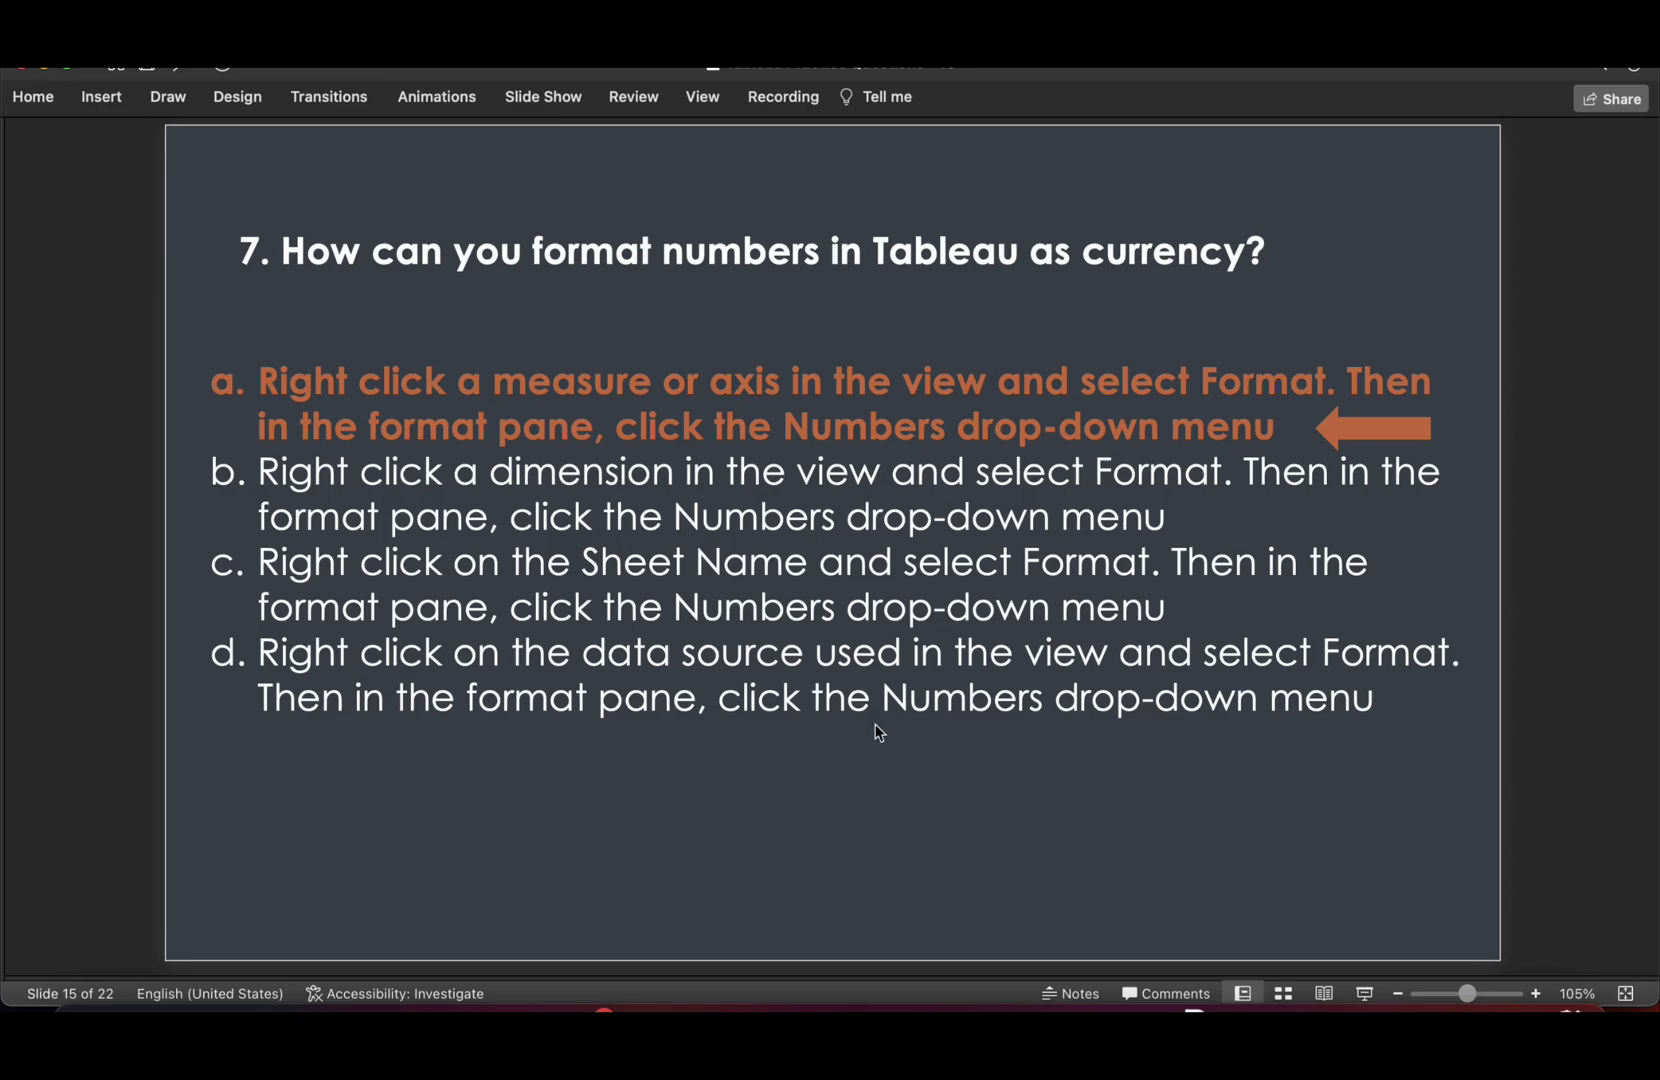
pyautogui.press('super+Tab')
pyautogui.scroll(15, 829, 652)
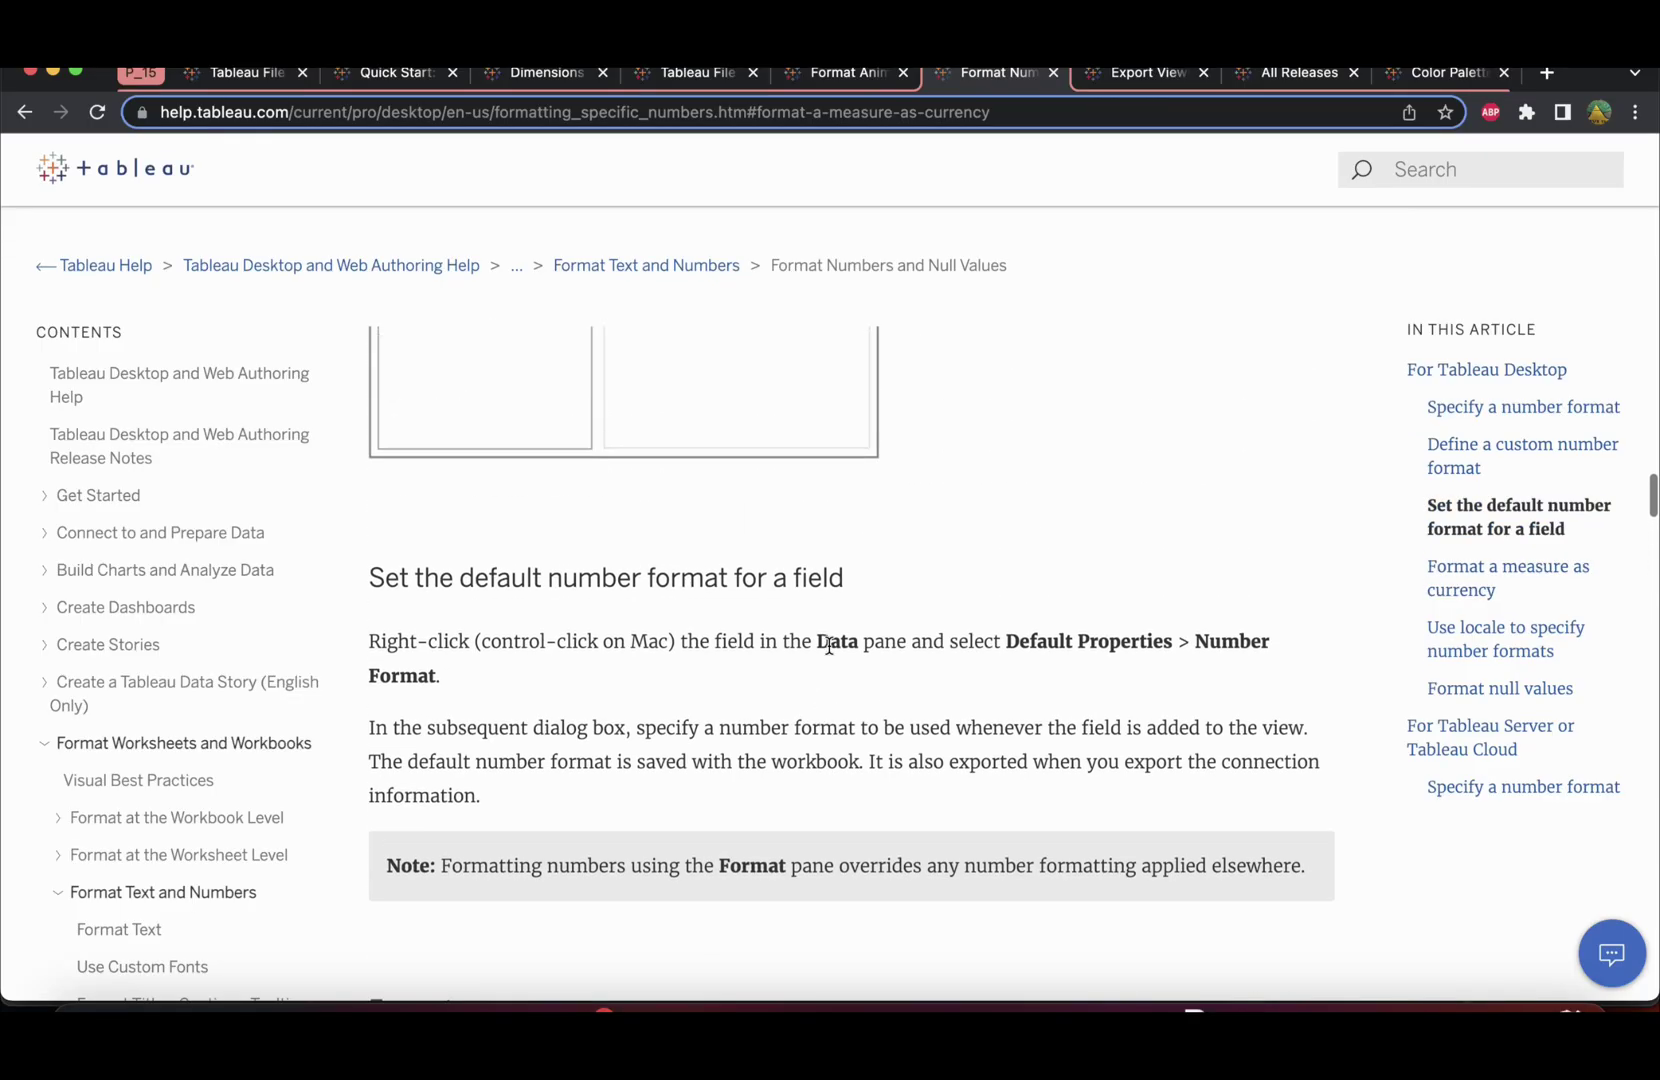
pyautogui.click(1505, 690)
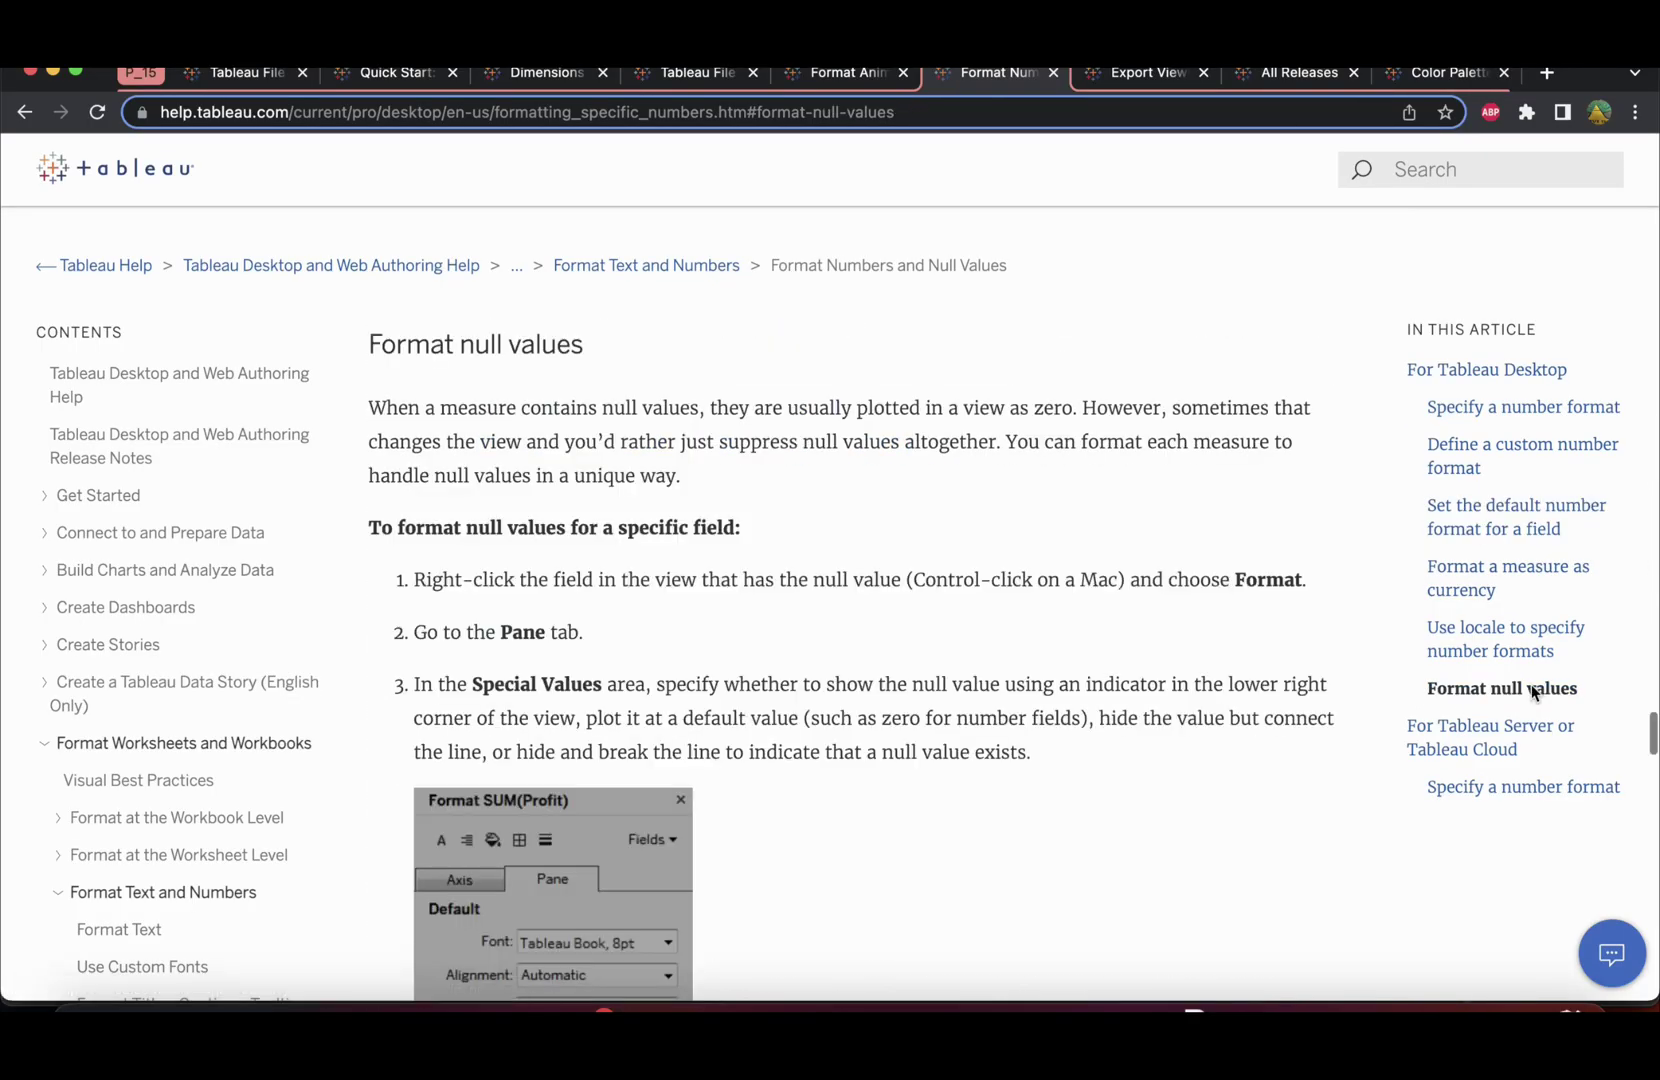
pyautogui.scroll(-1, 785, 858)
pyautogui.scroll(-15, 785, 849)
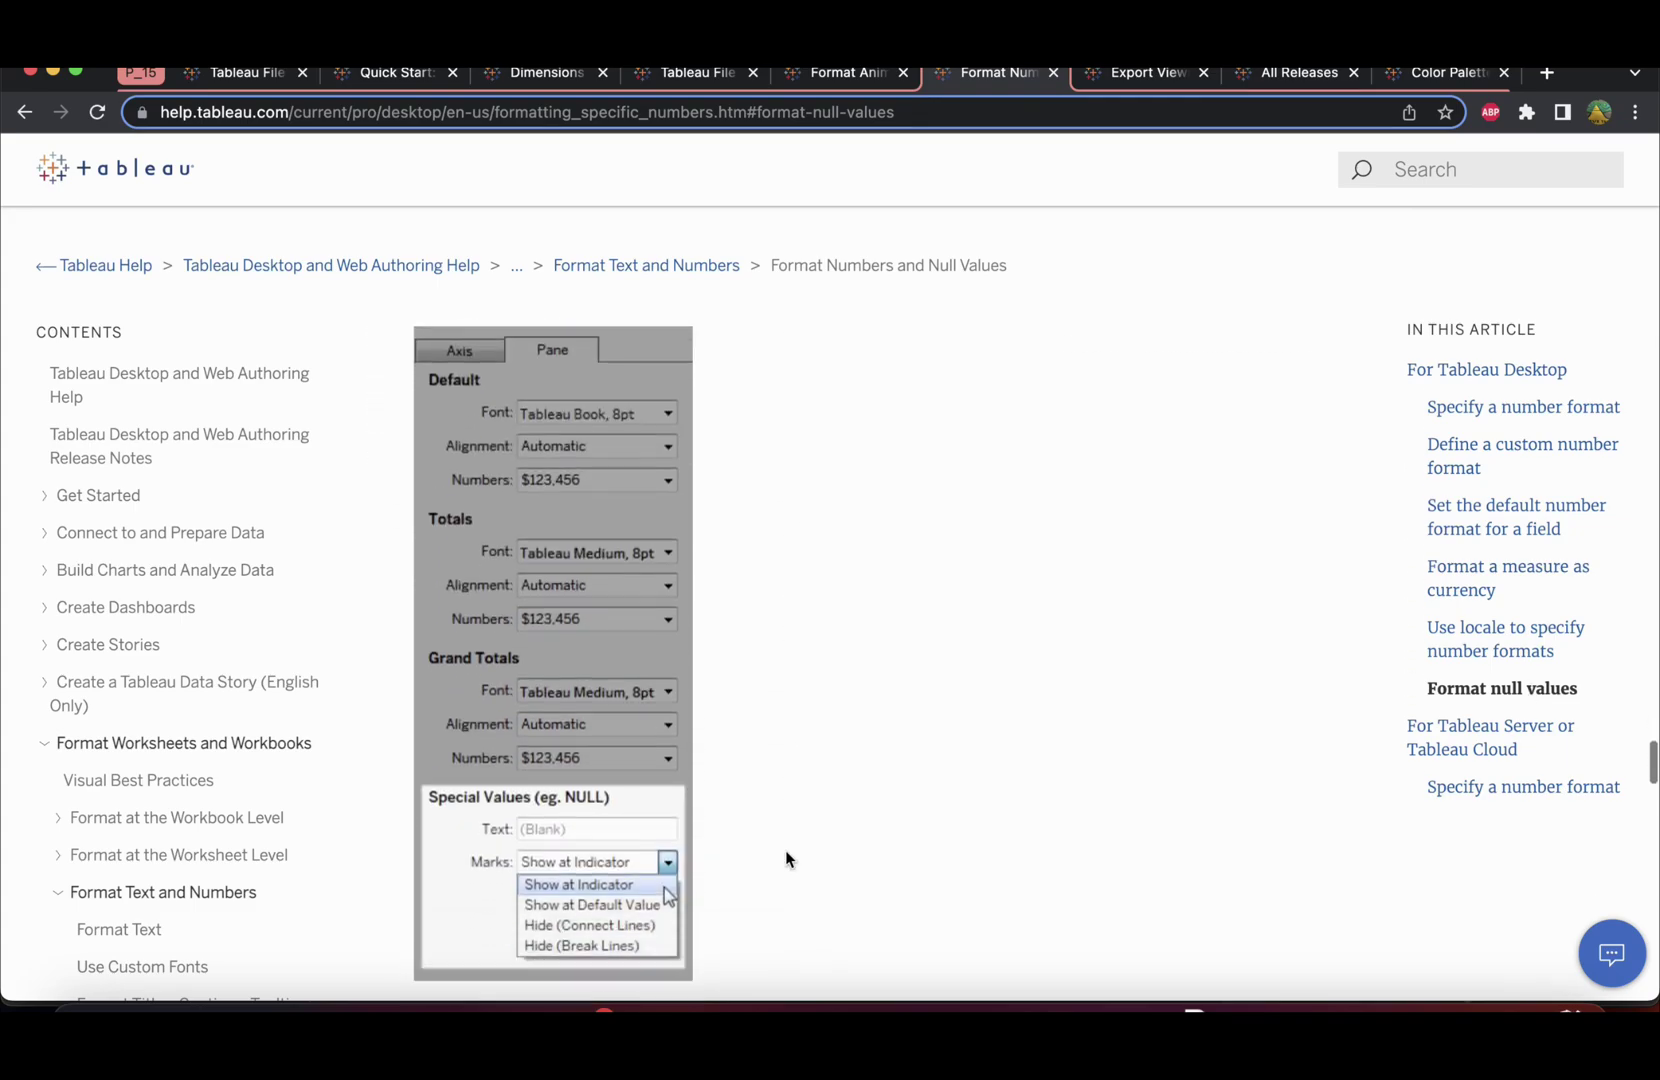
pyautogui.scroll(20, 783, 838)
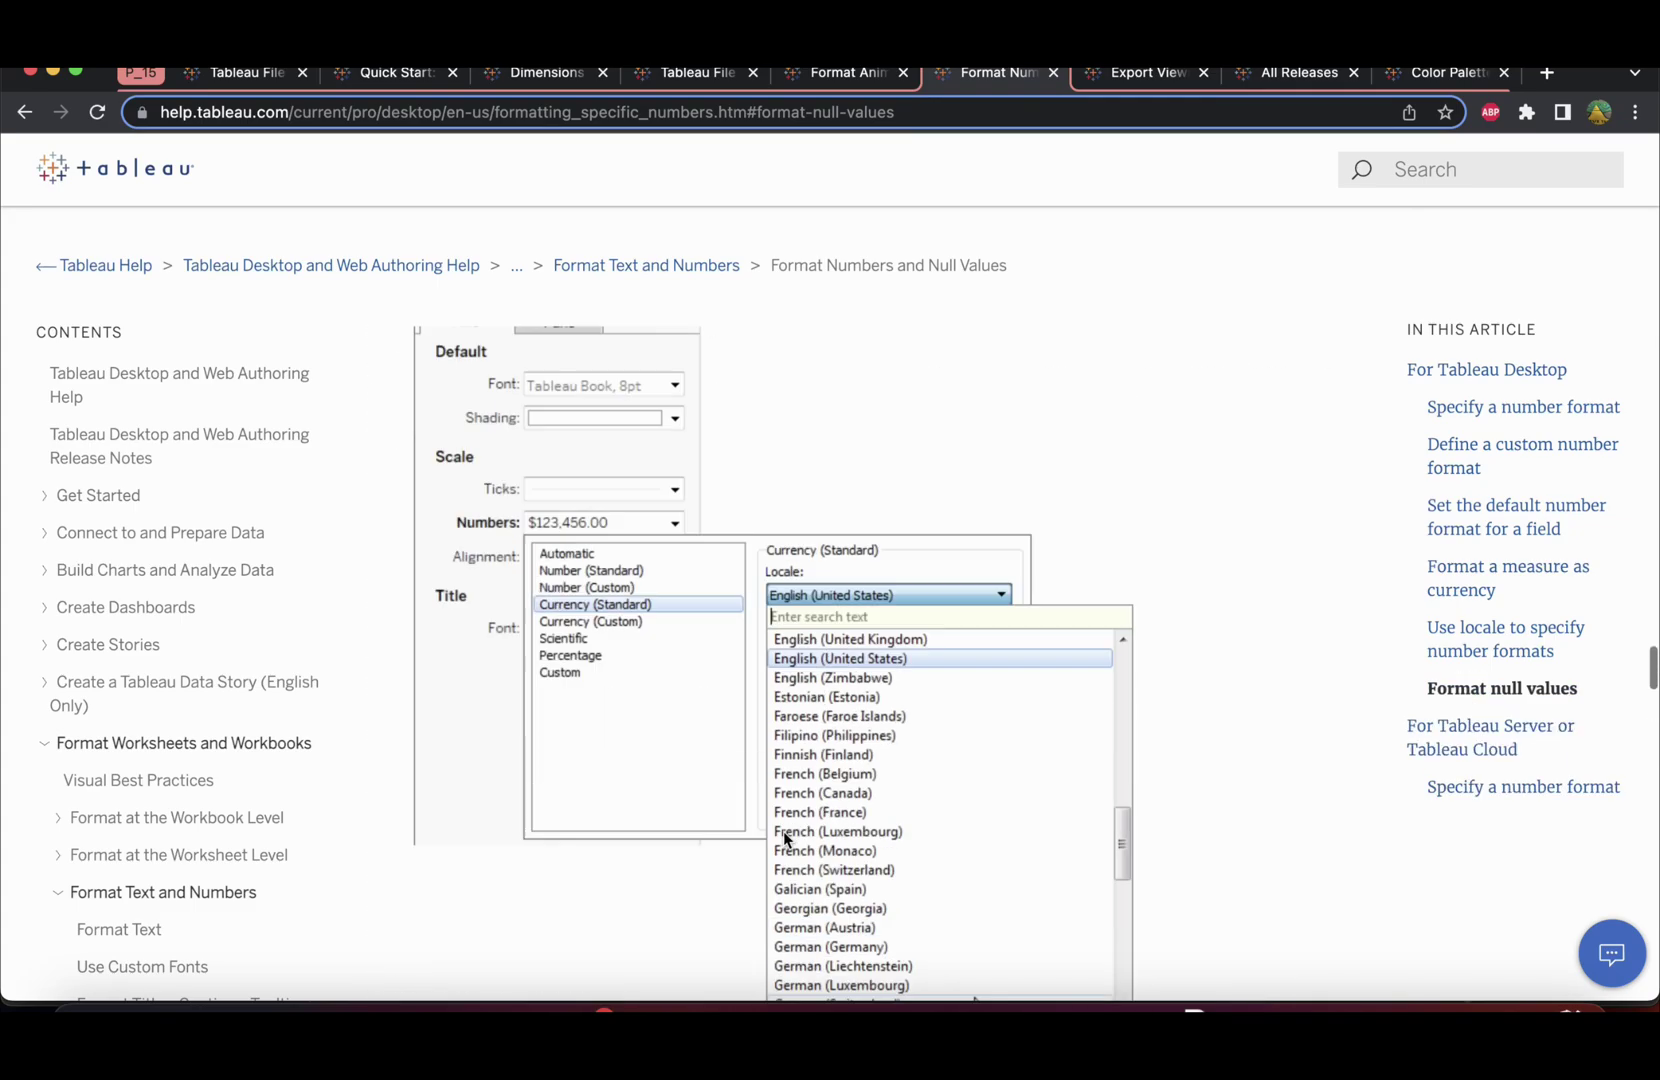
pyautogui.scroll(5, 783, 831)
pyautogui.press('super+Tab')
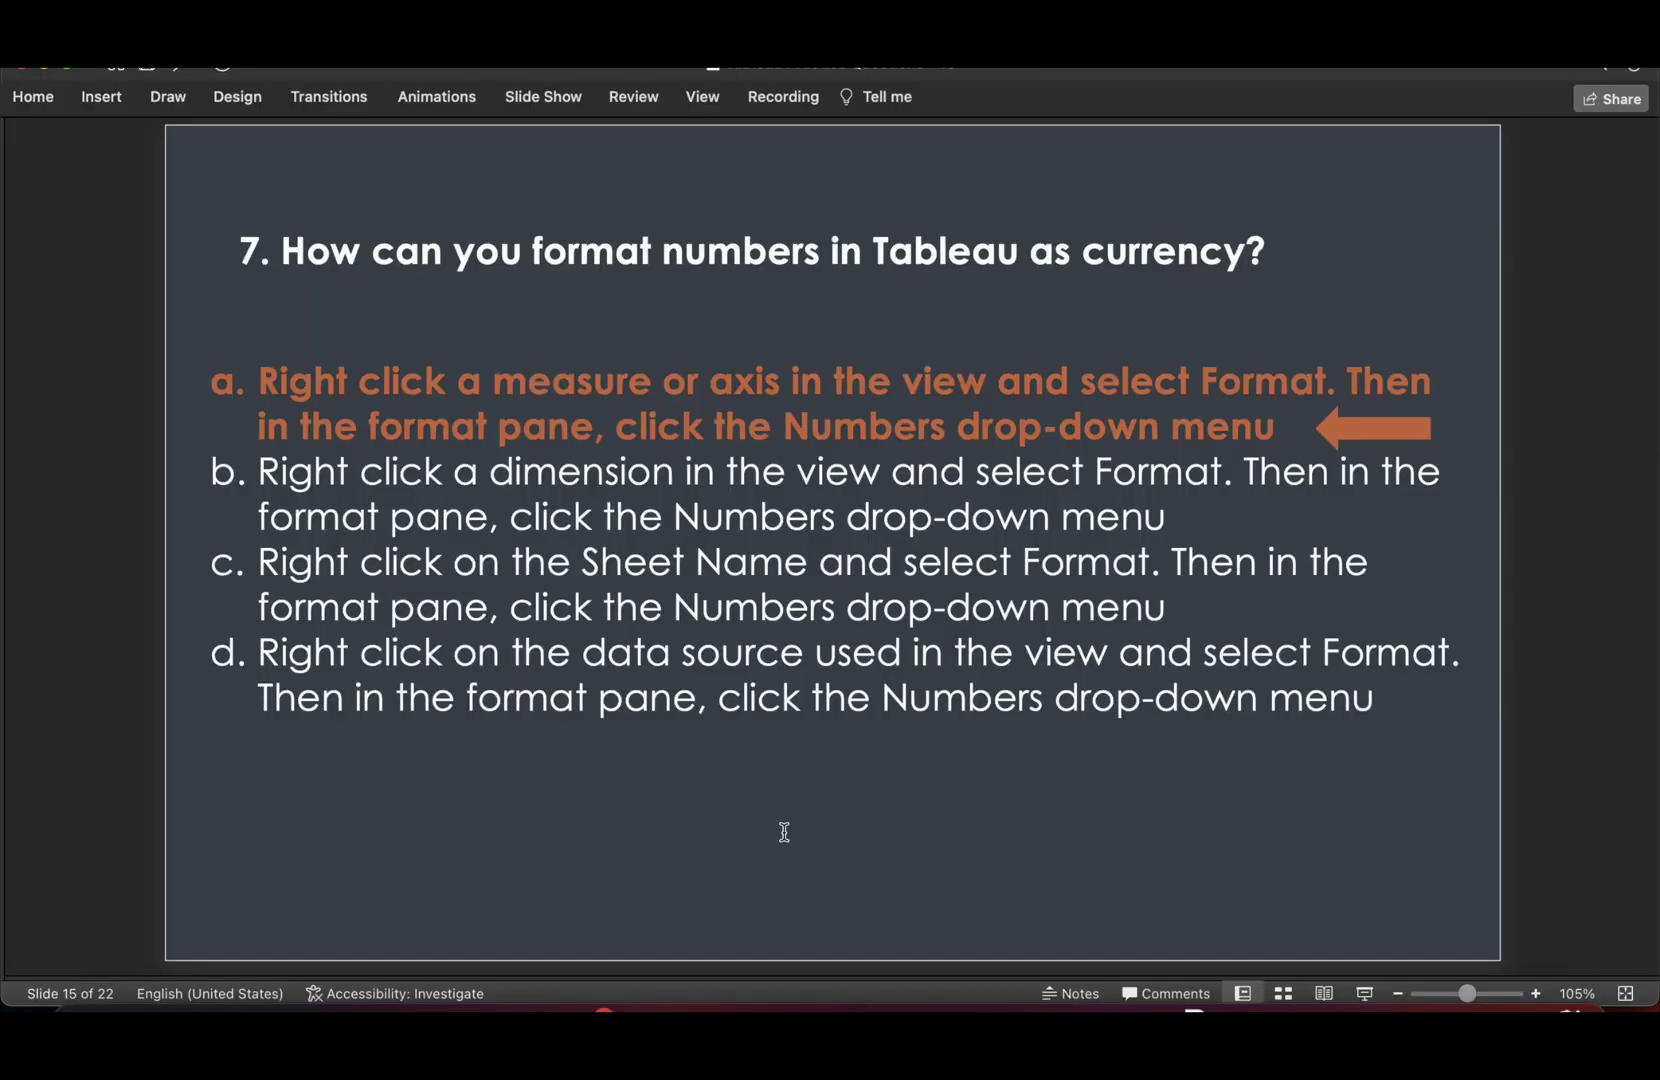
pyautogui.press('Down')
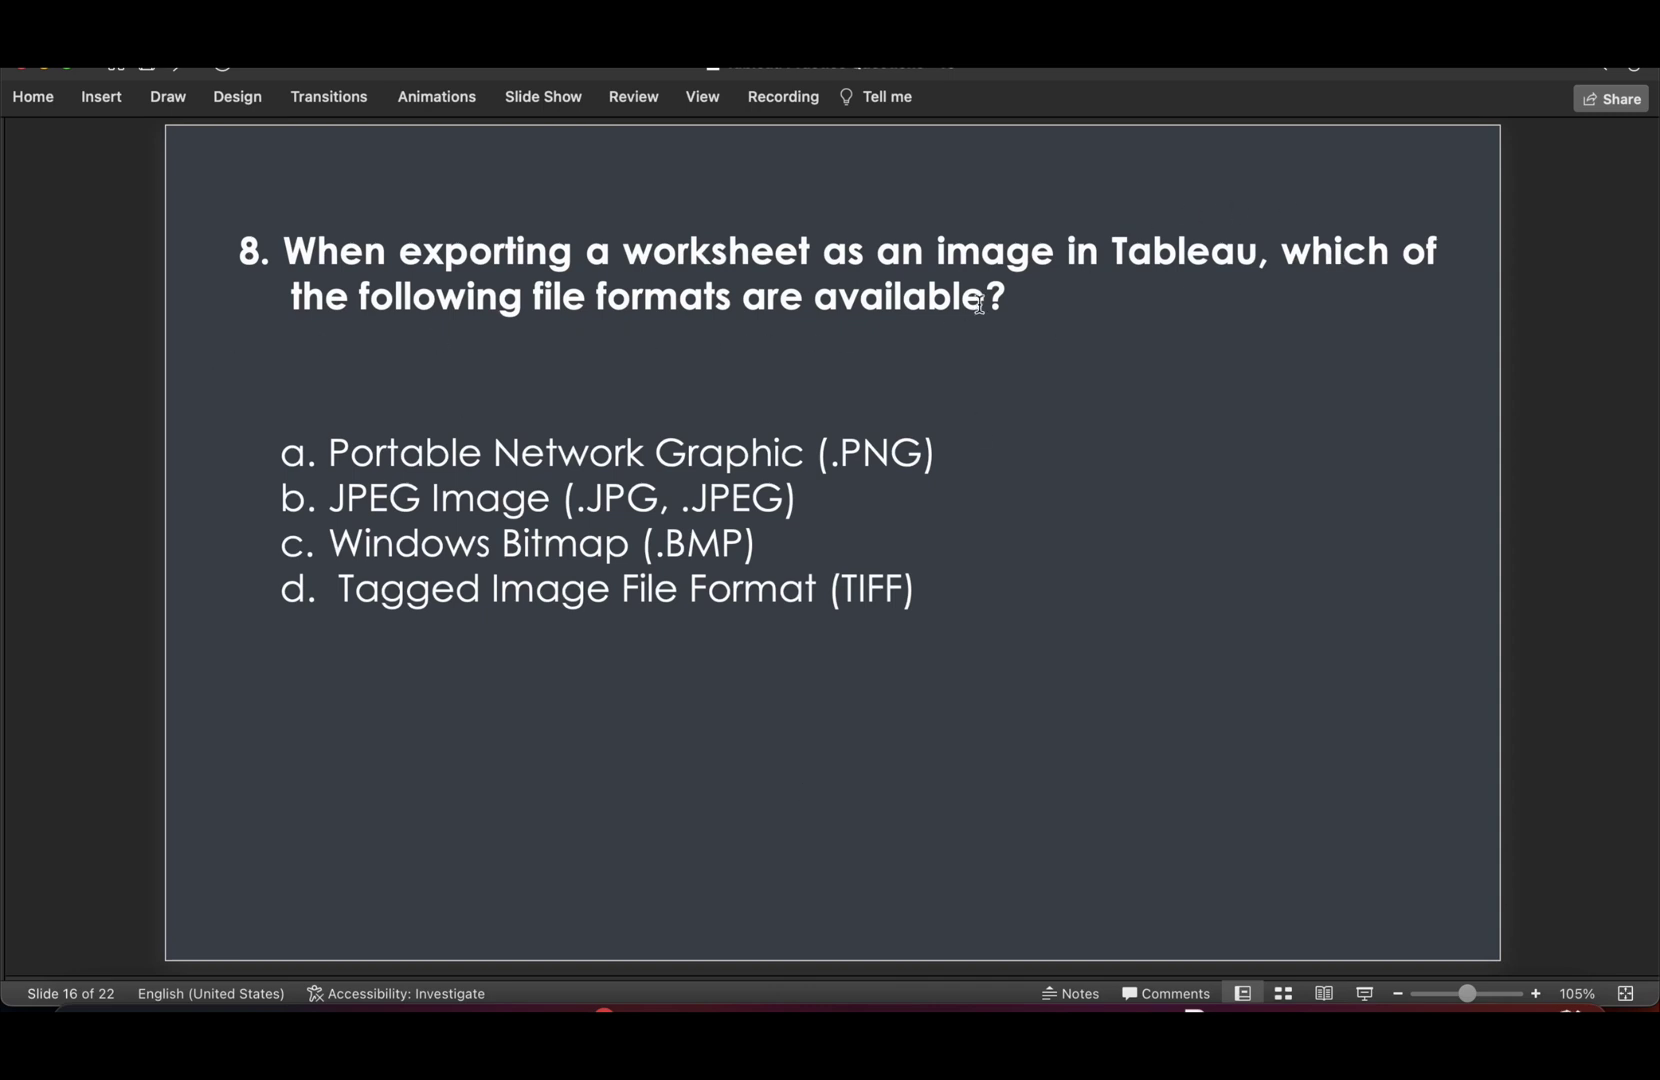
# - Read the image export formats on Tableau Help's Export Views article
pyautogui.press('super+Tab')
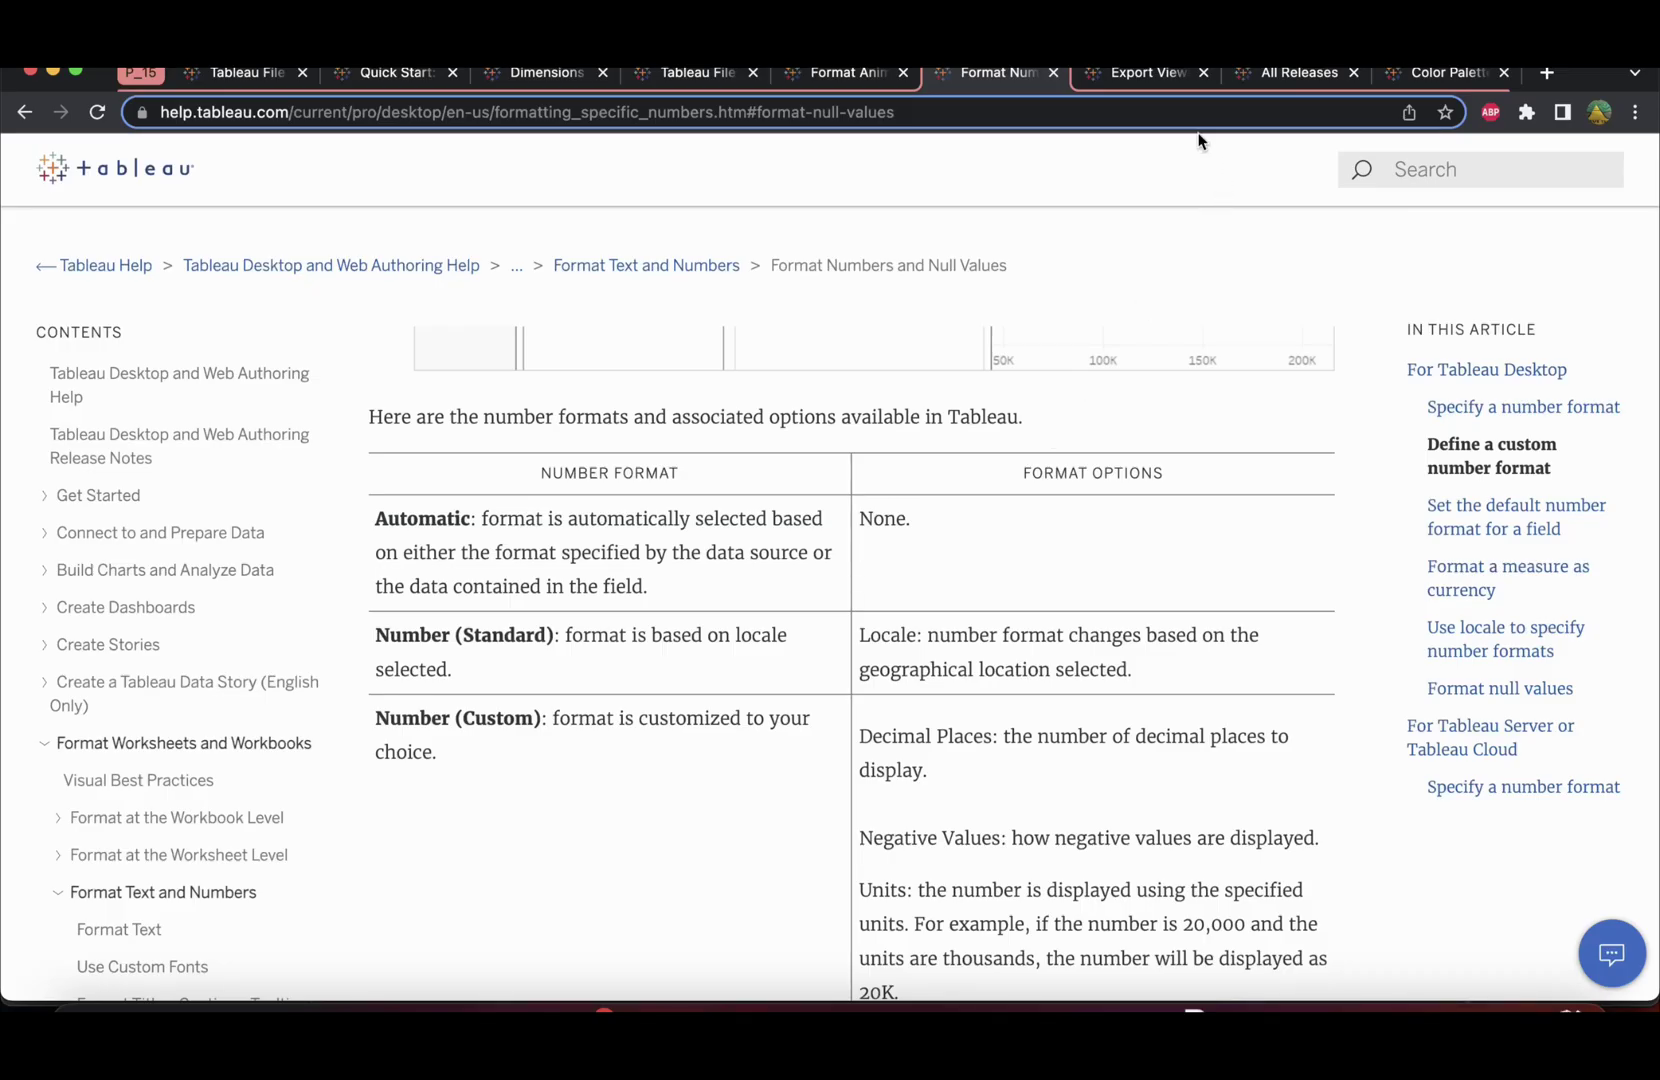
pyautogui.click(1150, 73)
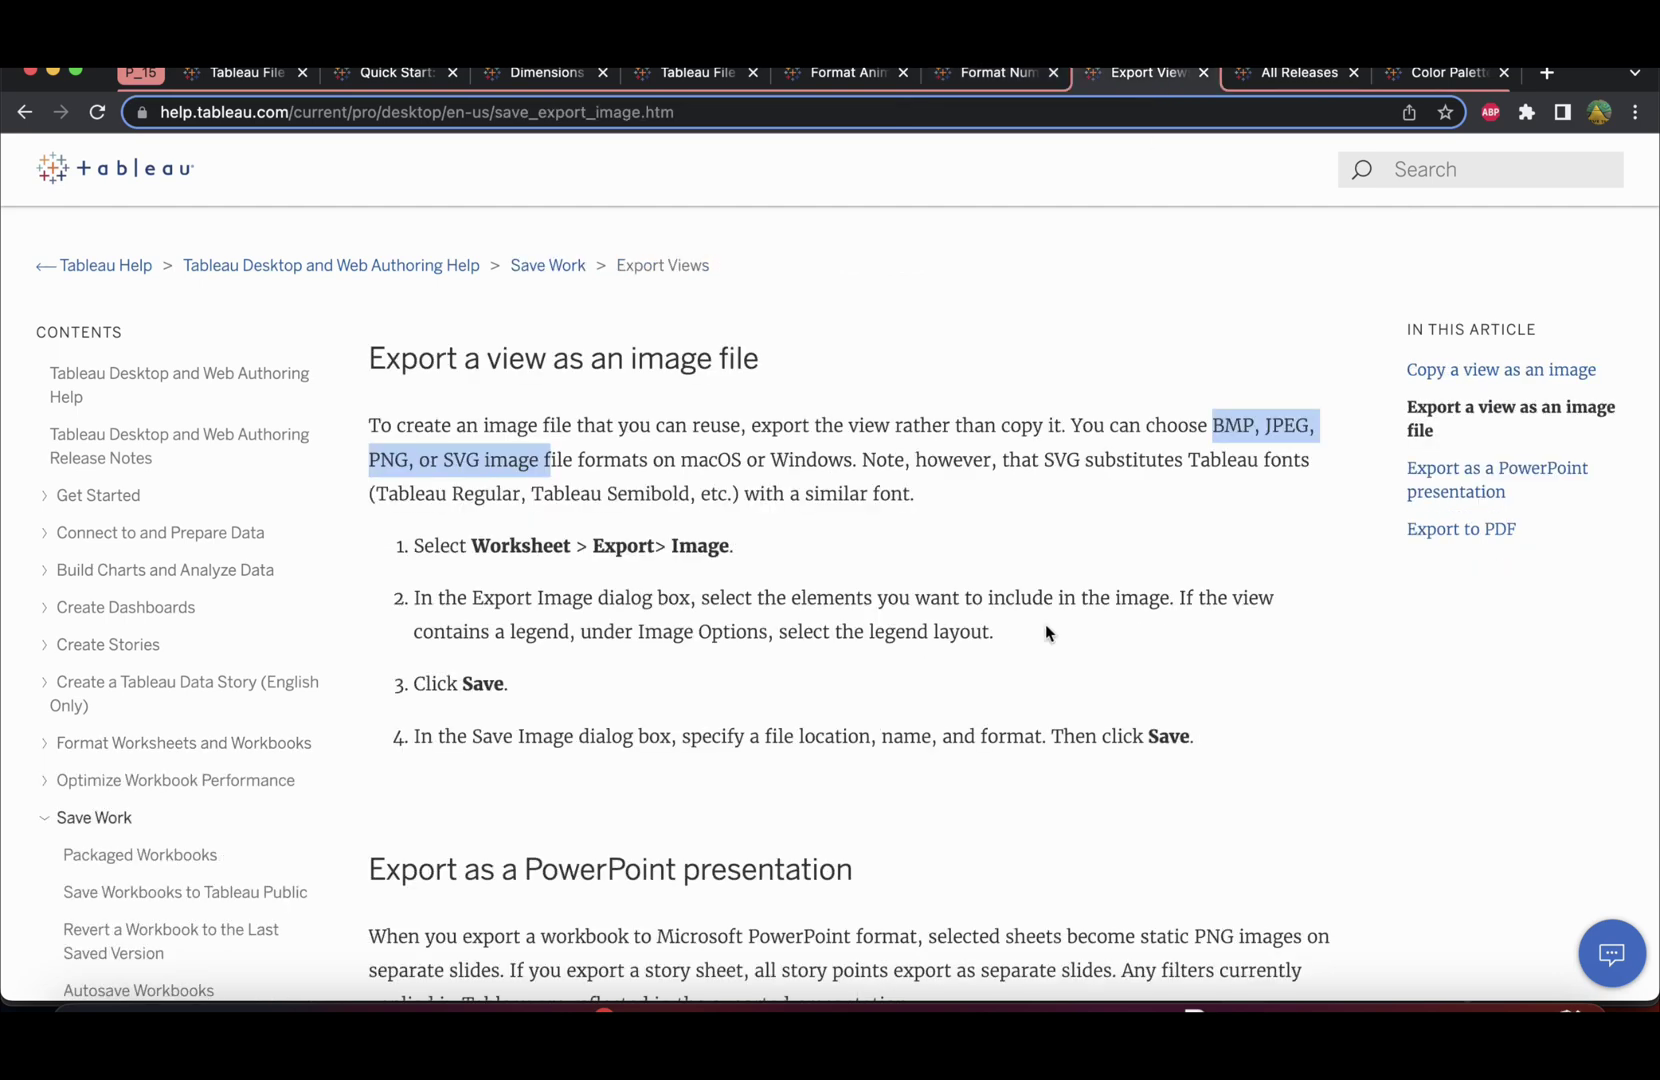
pyautogui.scroll(10, 1045, 626)
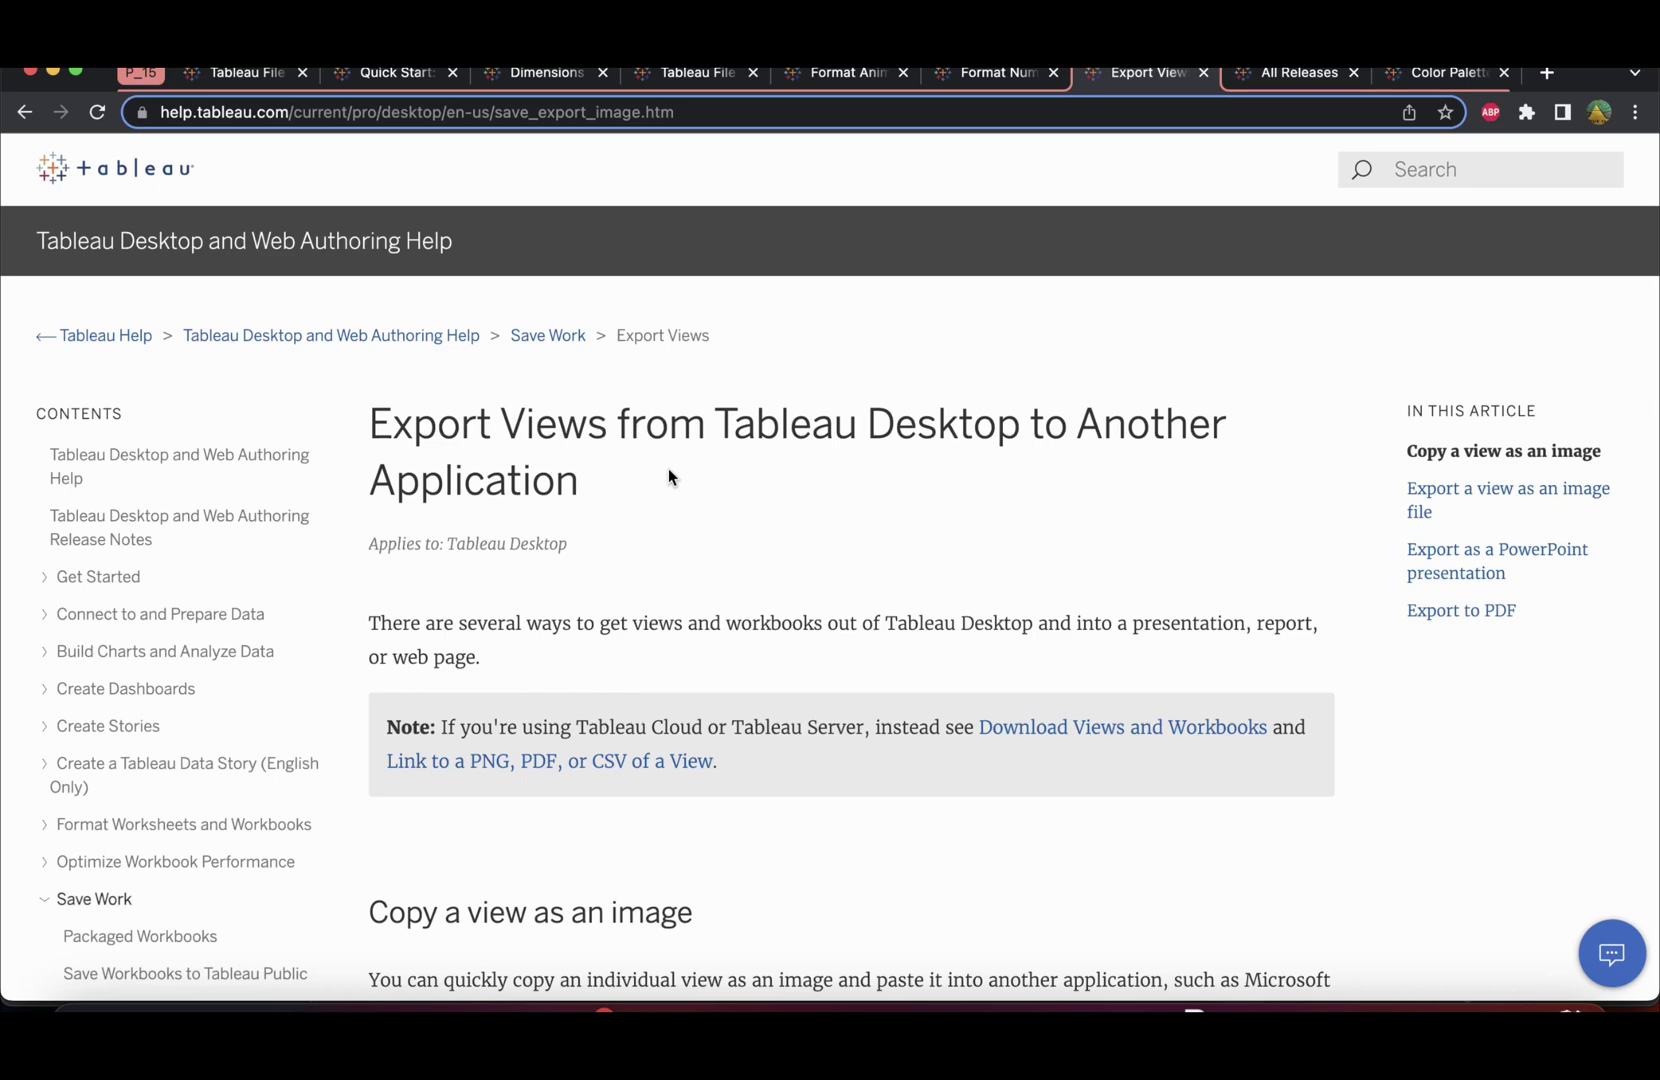
pyautogui.scroll(-2, 721, 667)
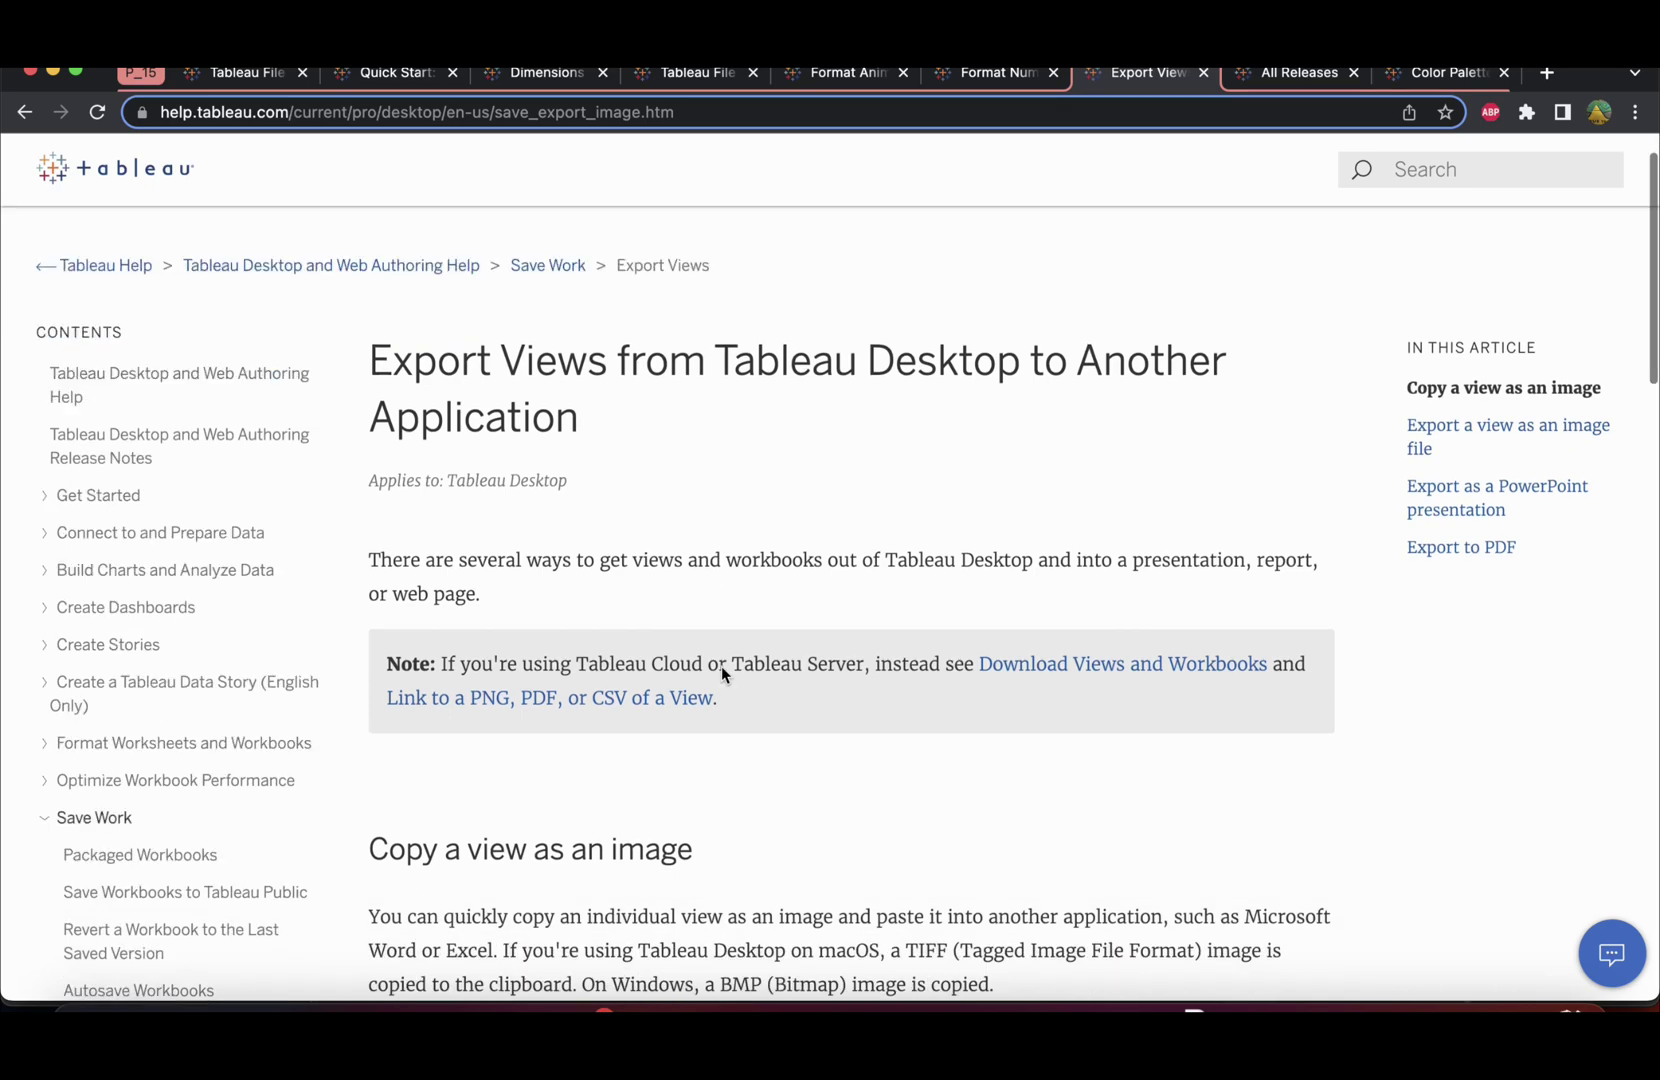
pyautogui.scroll(-5, 1021, 809)
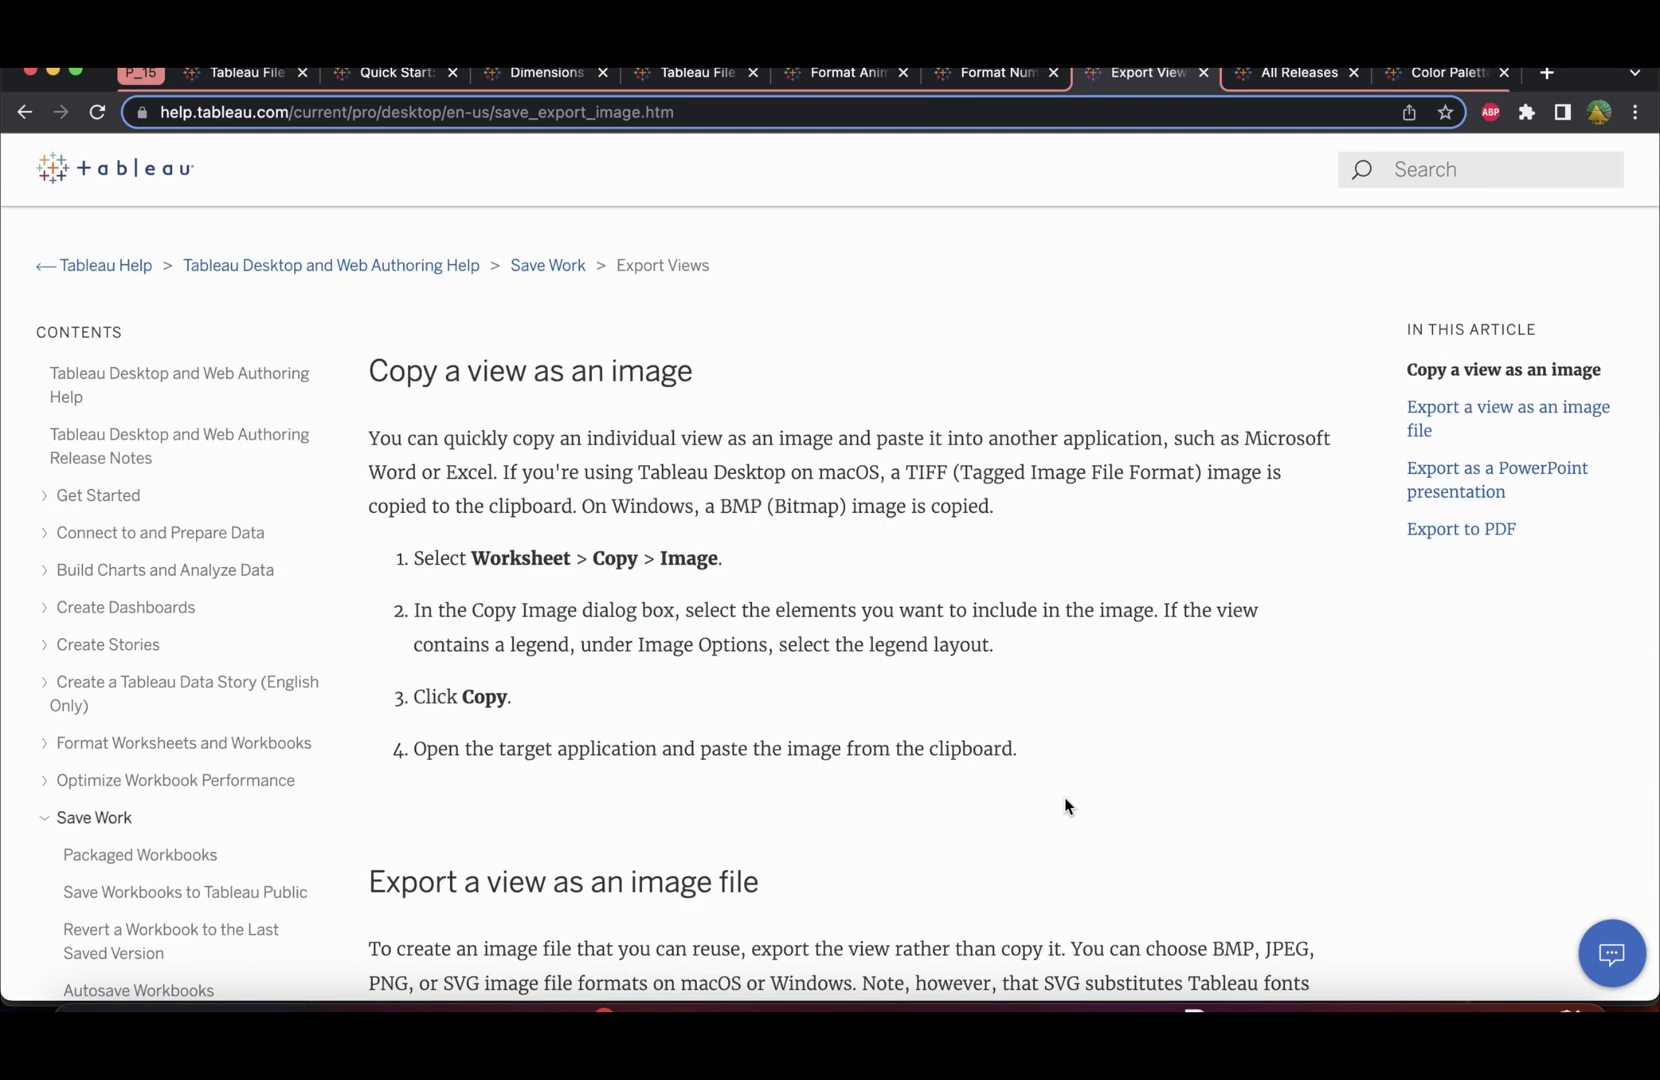
pyautogui.scroll(-5, 1064, 800)
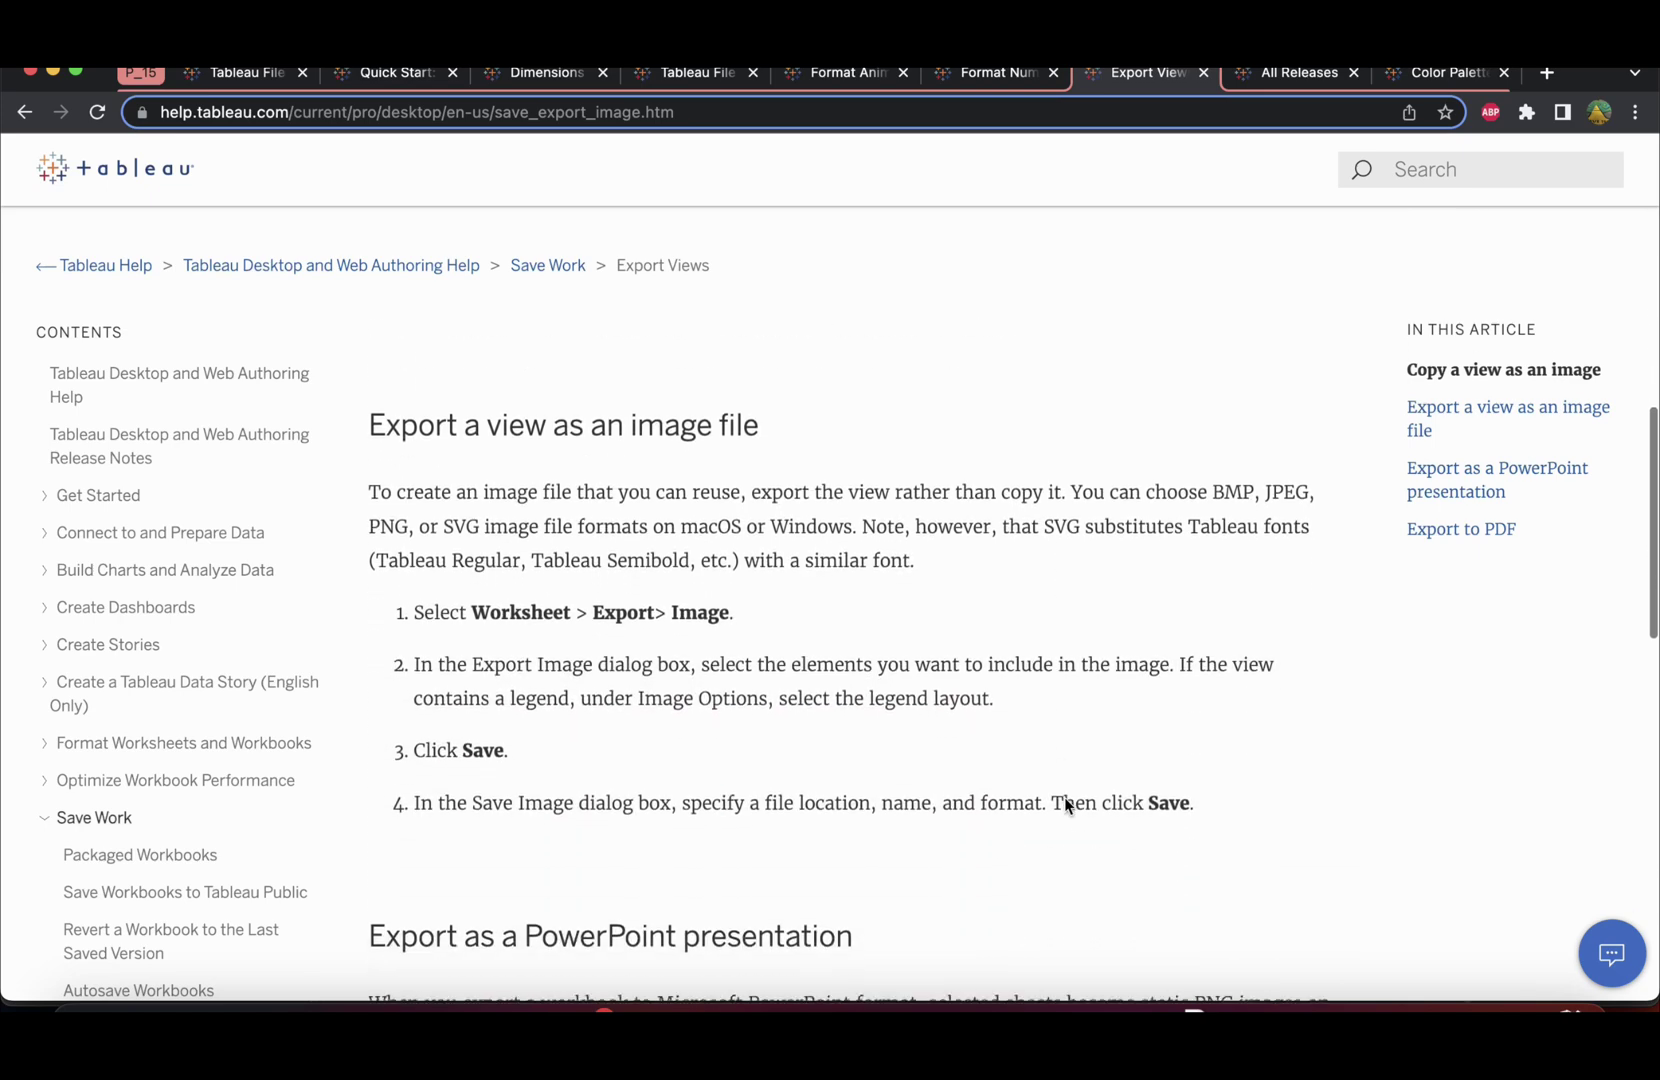
# - Select part of question 8's wording about image export on the slide
pyautogui.press('super+Tab')
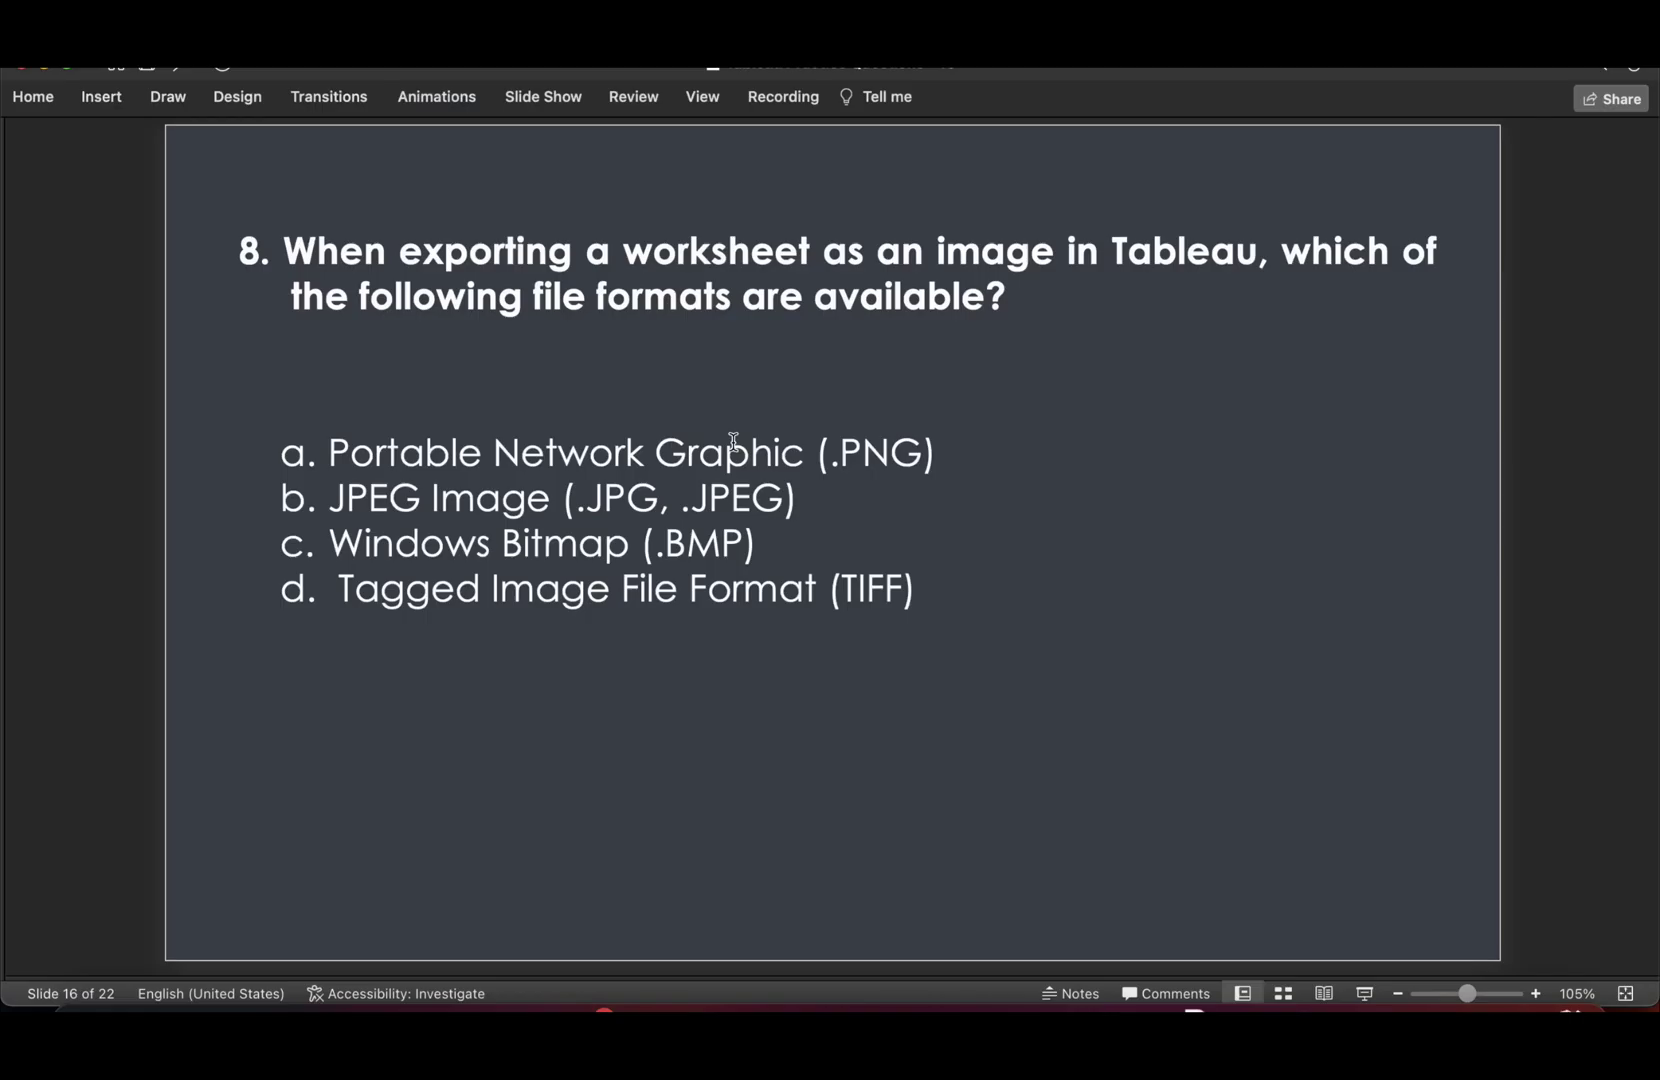
pyautogui.click(420, 275)
pyautogui.moveTo(420, 275); pyautogui.dragTo(590, 305)
pyautogui.click(625, 381)
# - Highlight the BMP, JPEG, PNG and SVG formats in the Export Views article
pyautogui.press('super+Tab')
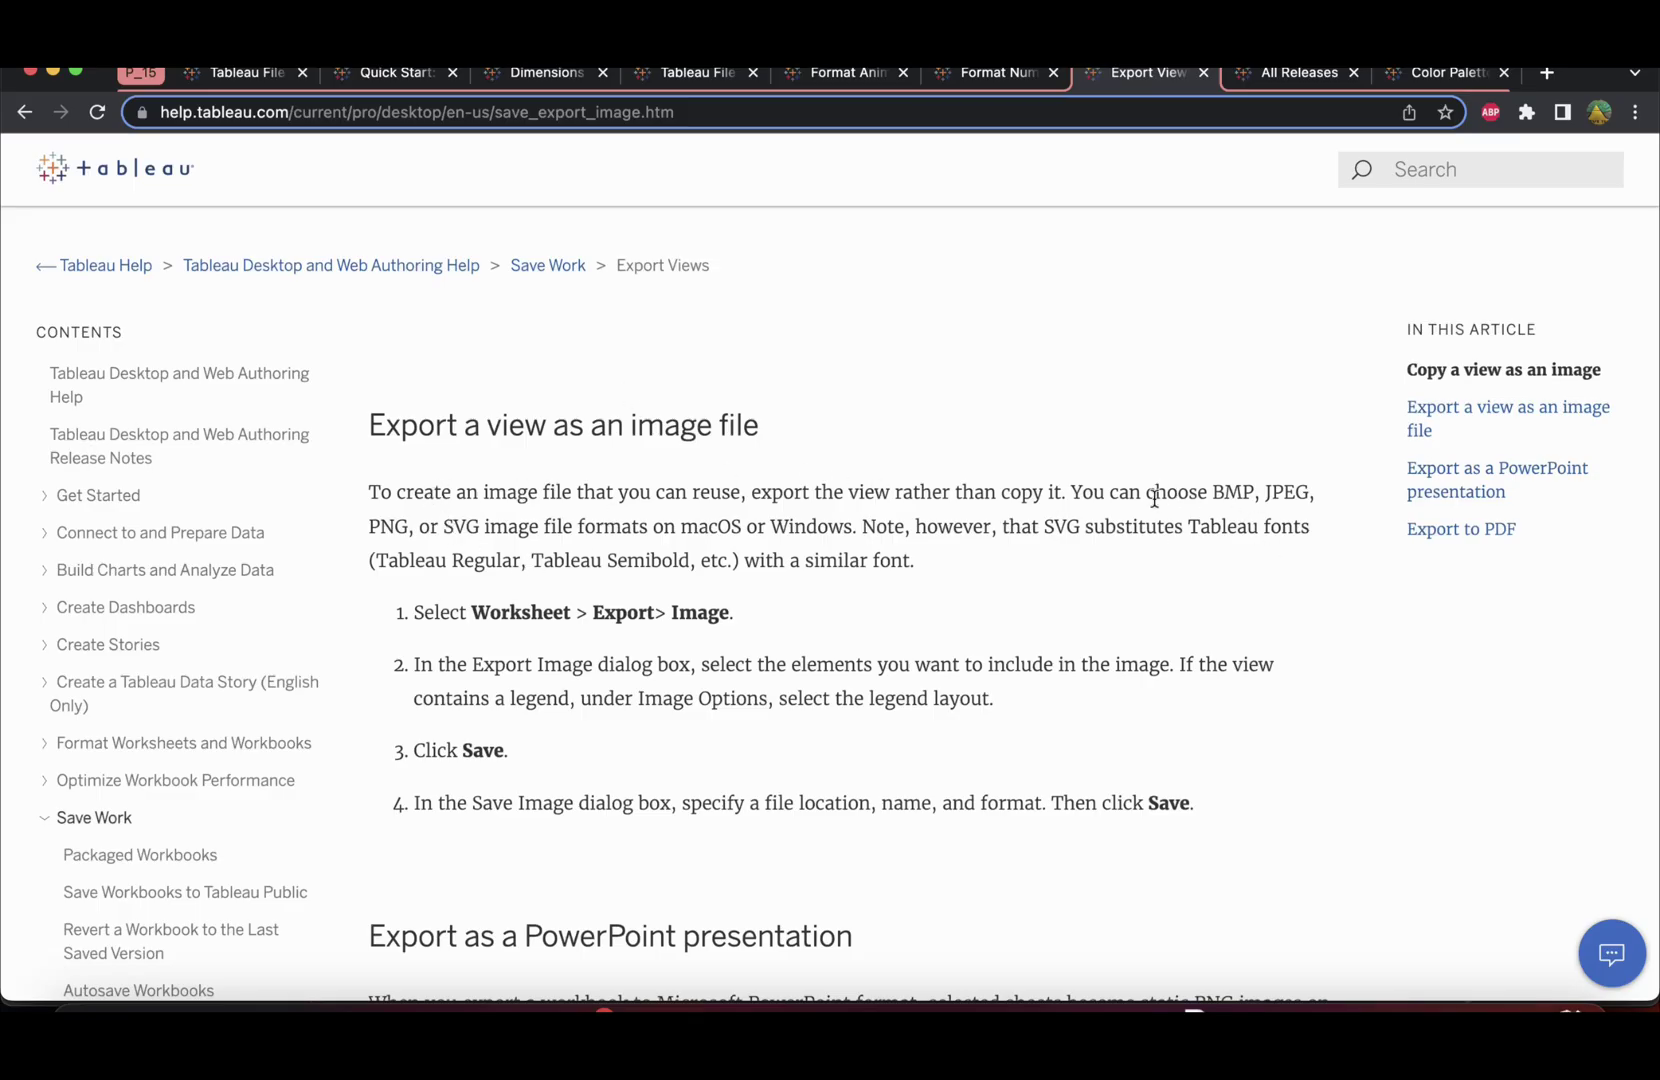
pyautogui.moveTo(1212, 494); pyautogui.dragTo(1322, 489)
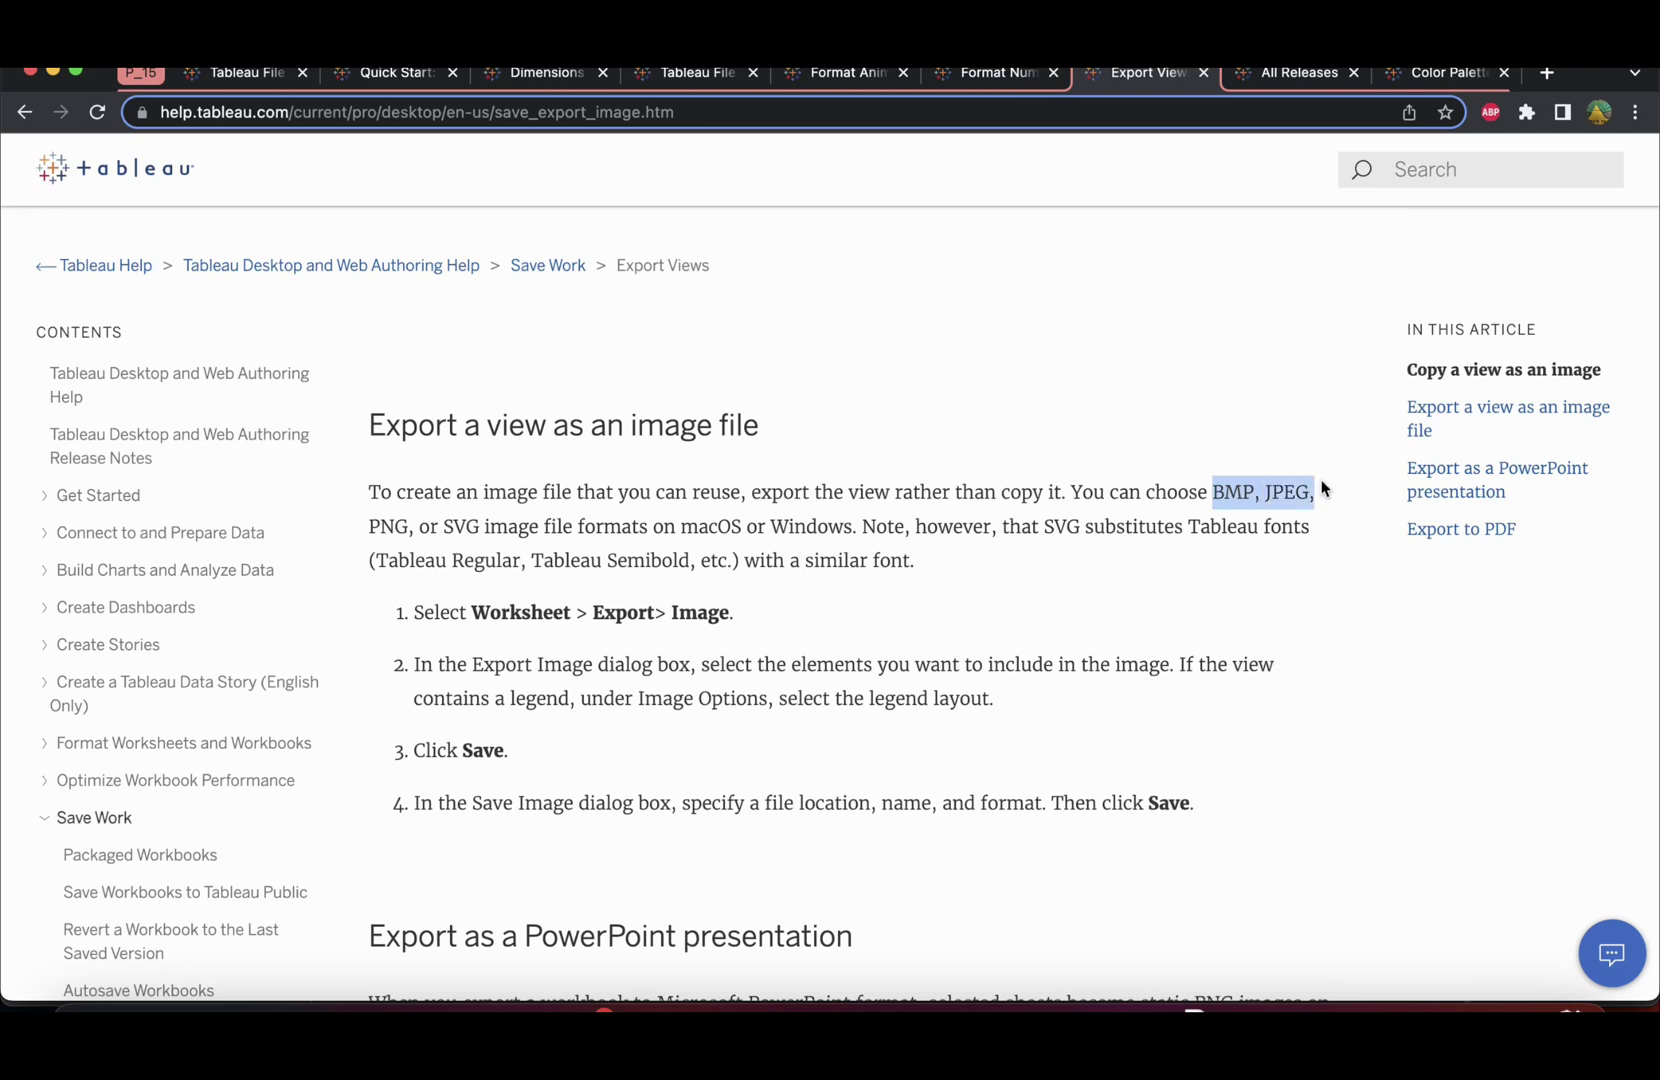
pyautogui.moveTo(369, 527); pyautogui.dragTo(537, 536)
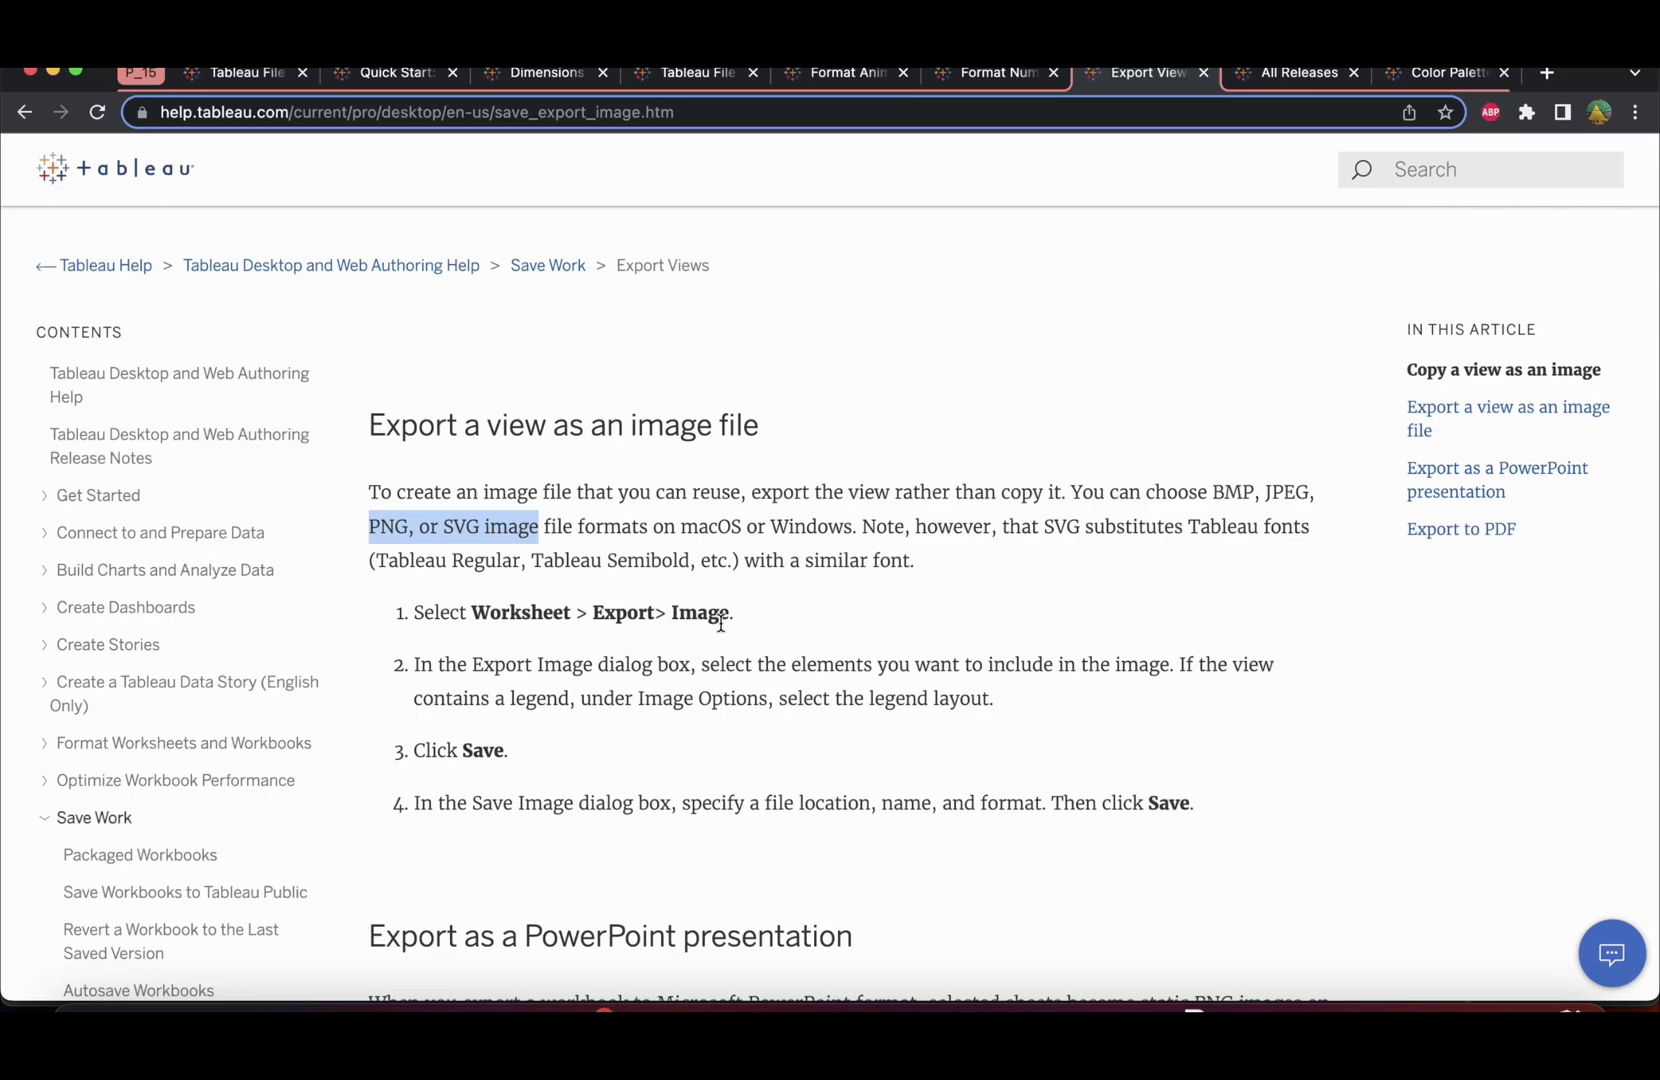
pyautogui.press('super+Tab')
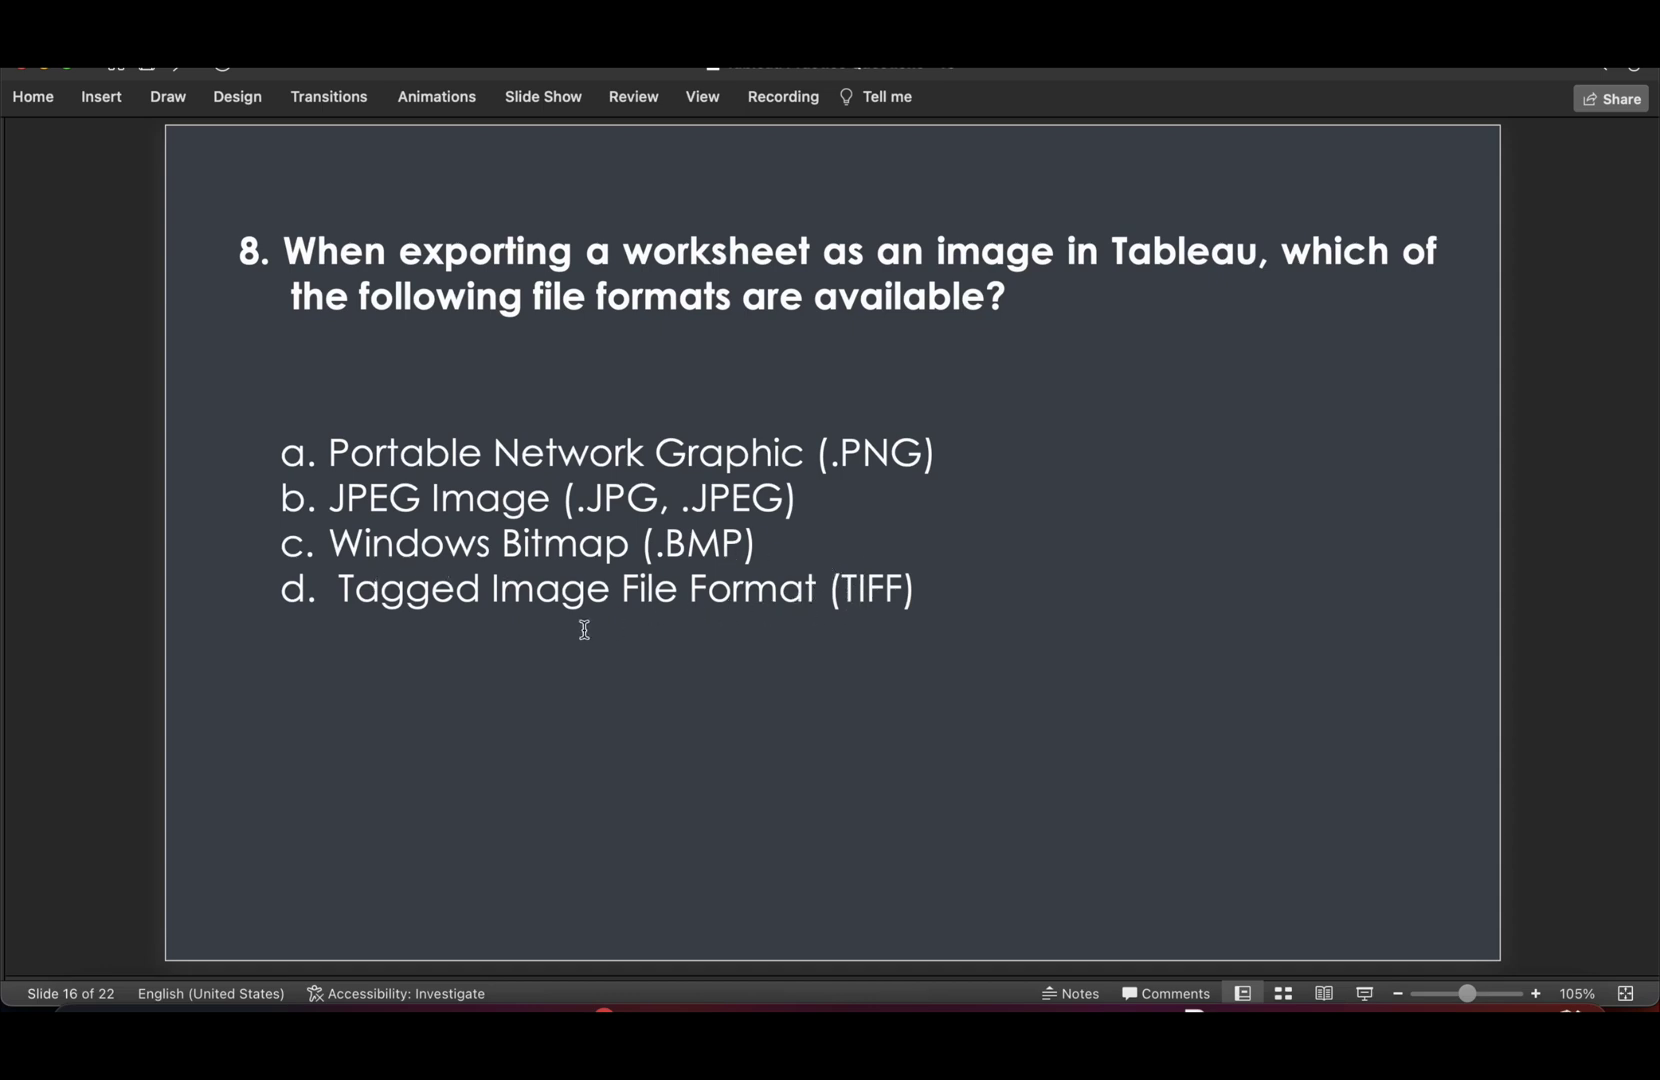
# - Recheck the help page, then reveal question 8's answer: PNG, JPEG and BMP
pyautogui.press('super+Tab')
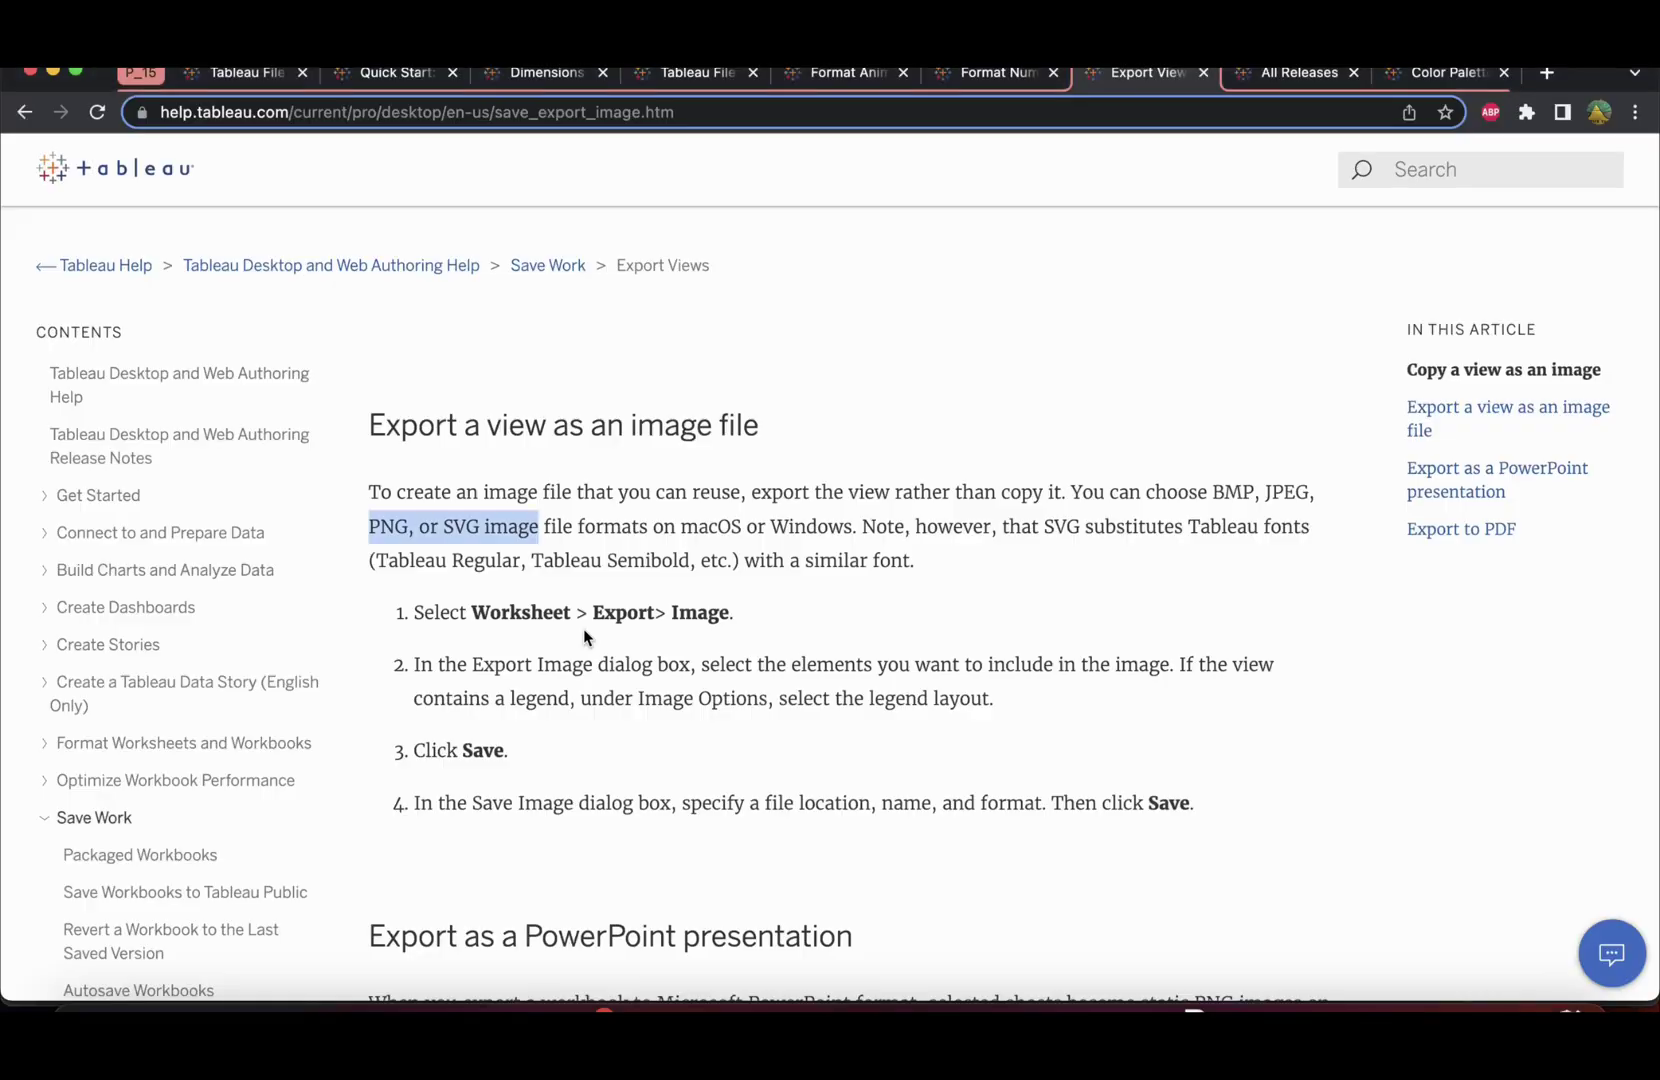
pyautogui.press('super+Tab')
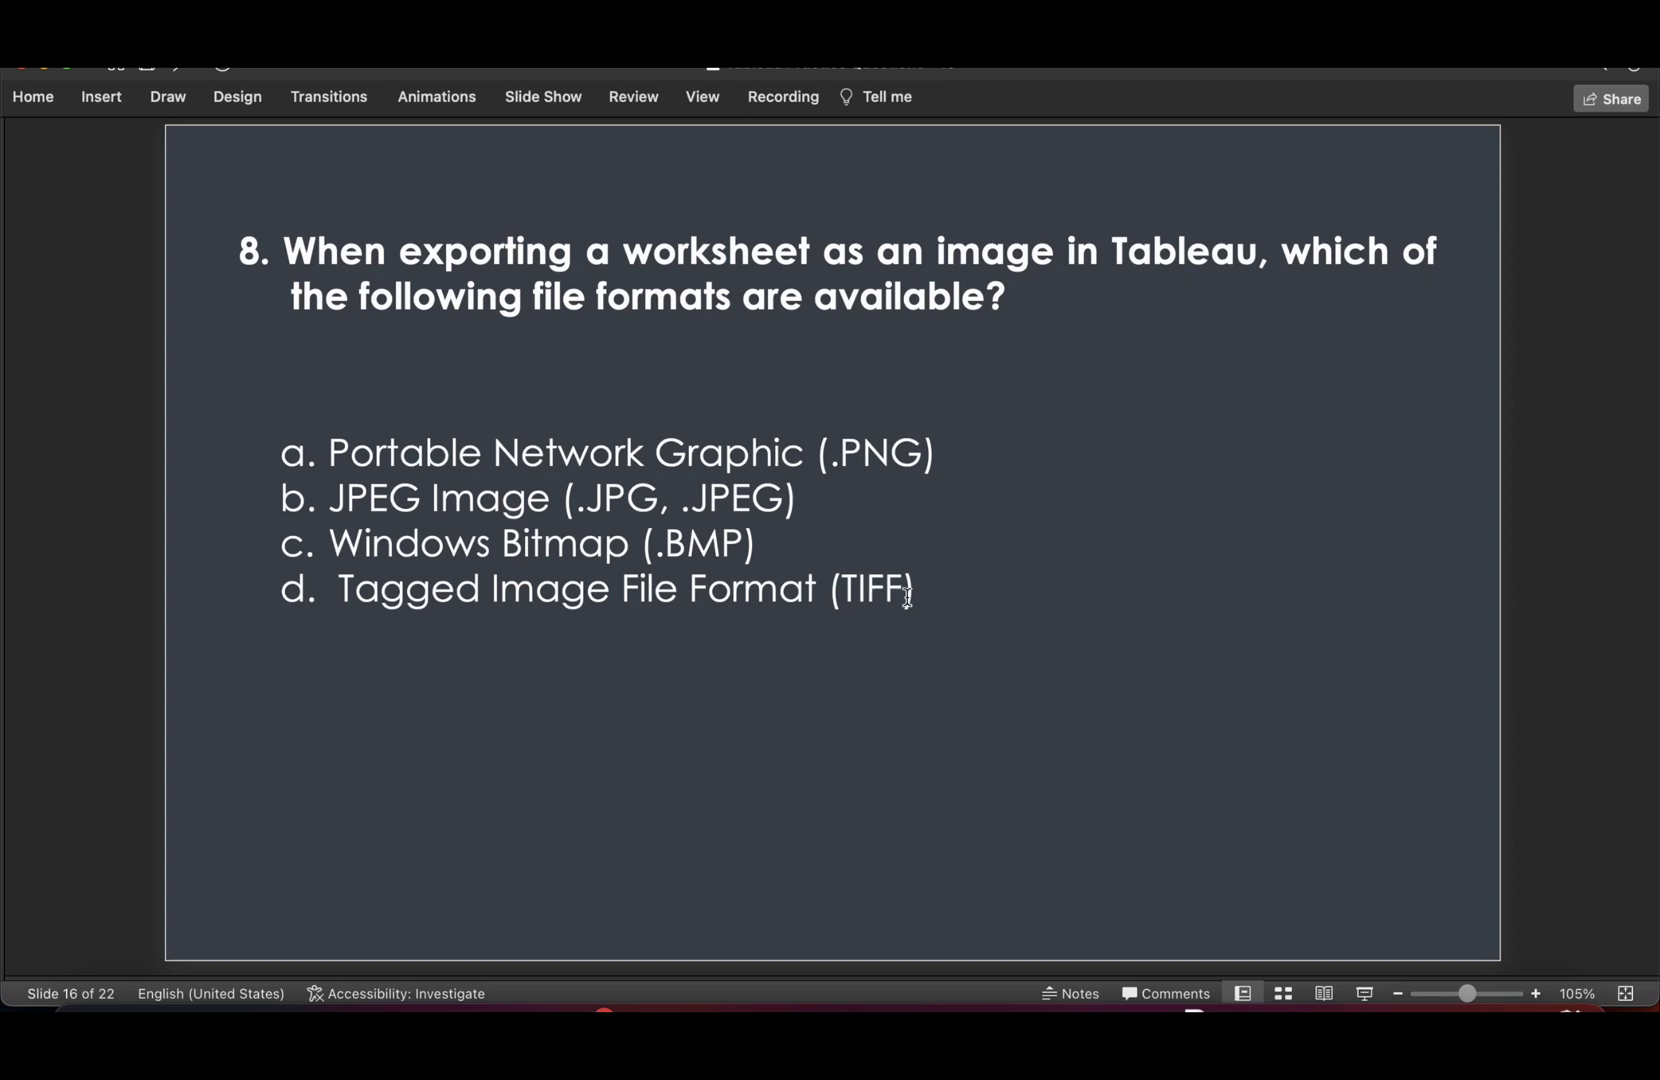
pyautogui.press('Down')
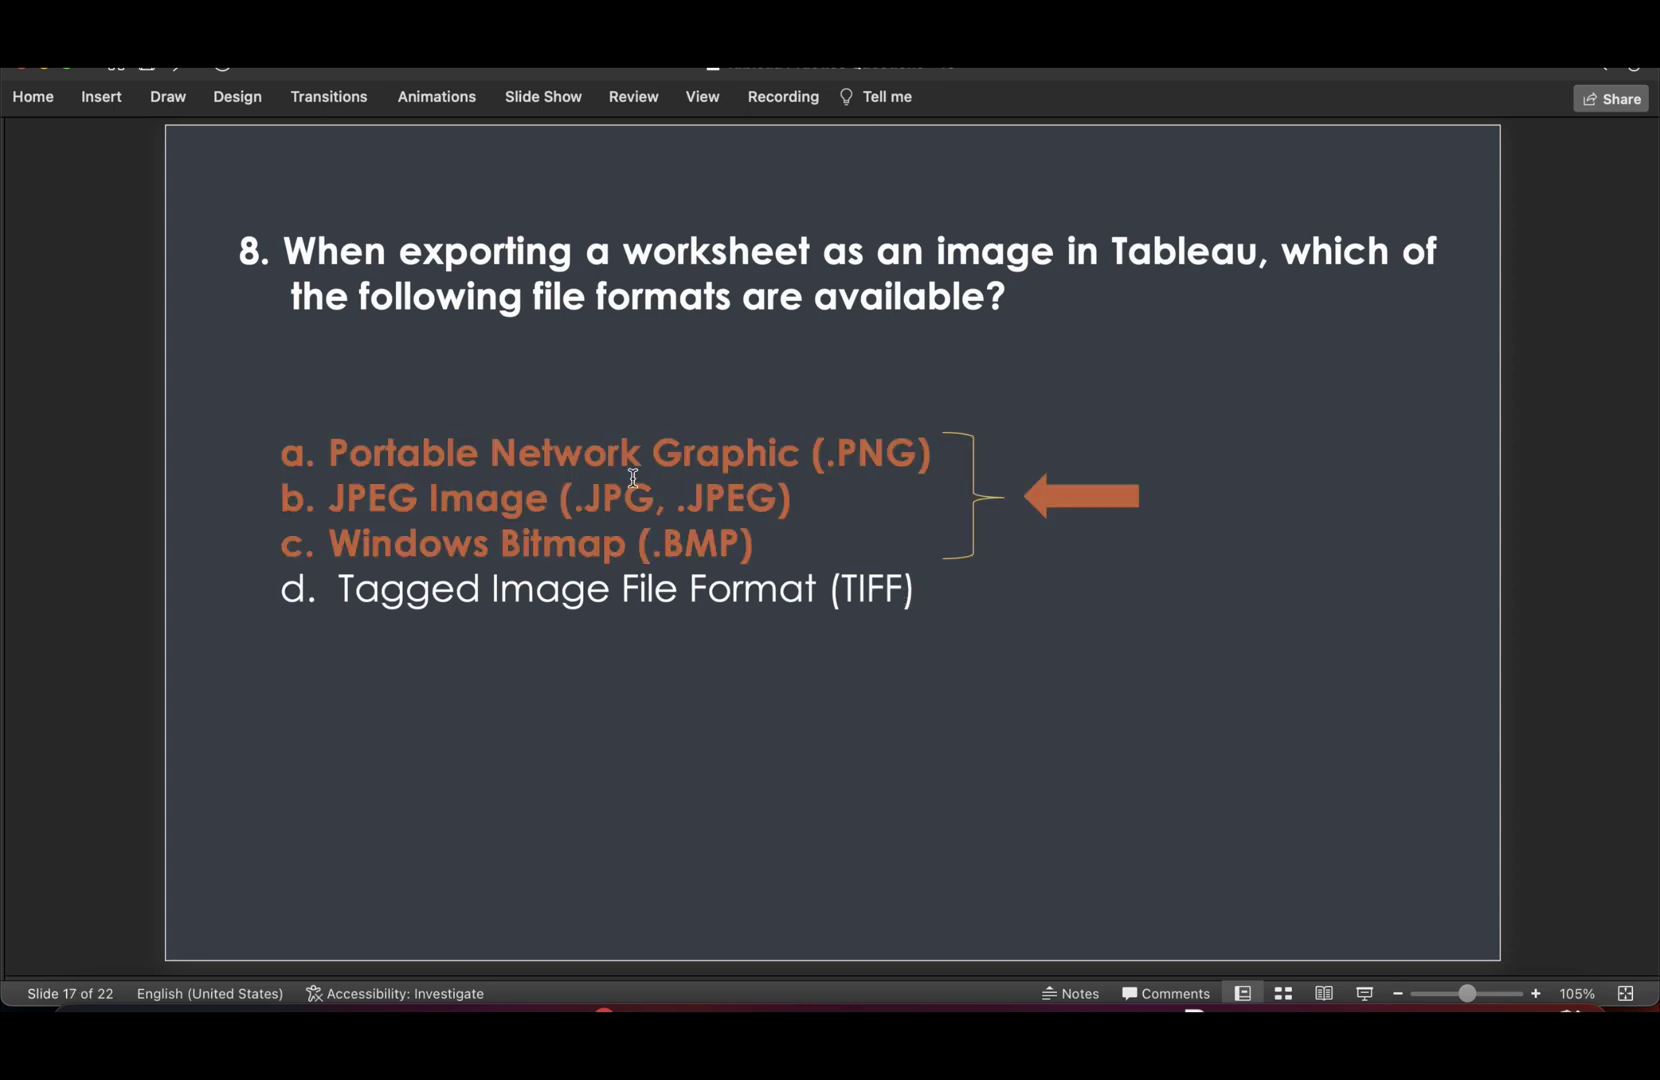
# - Advance to slide 18's question 9 on Tableau 2020.1 features, then bring up Chrome's All Releases page
pyautogui.press('Down')
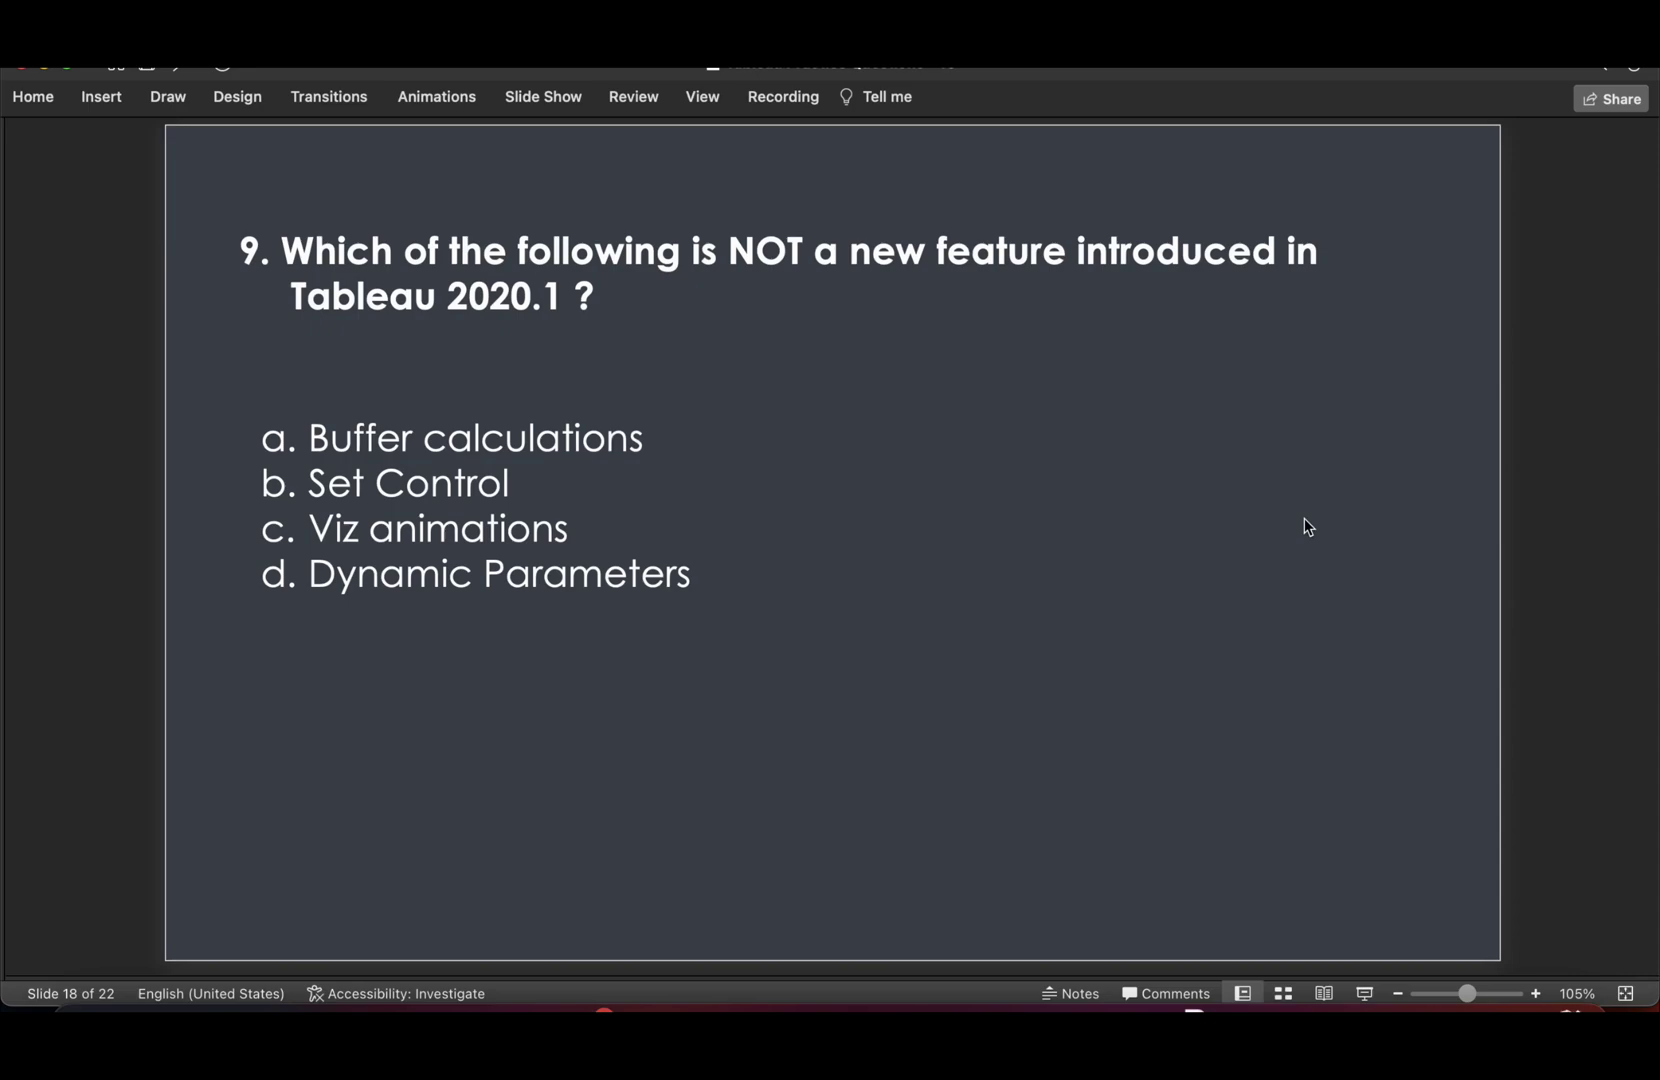
pyautogui.press('super+Tab')
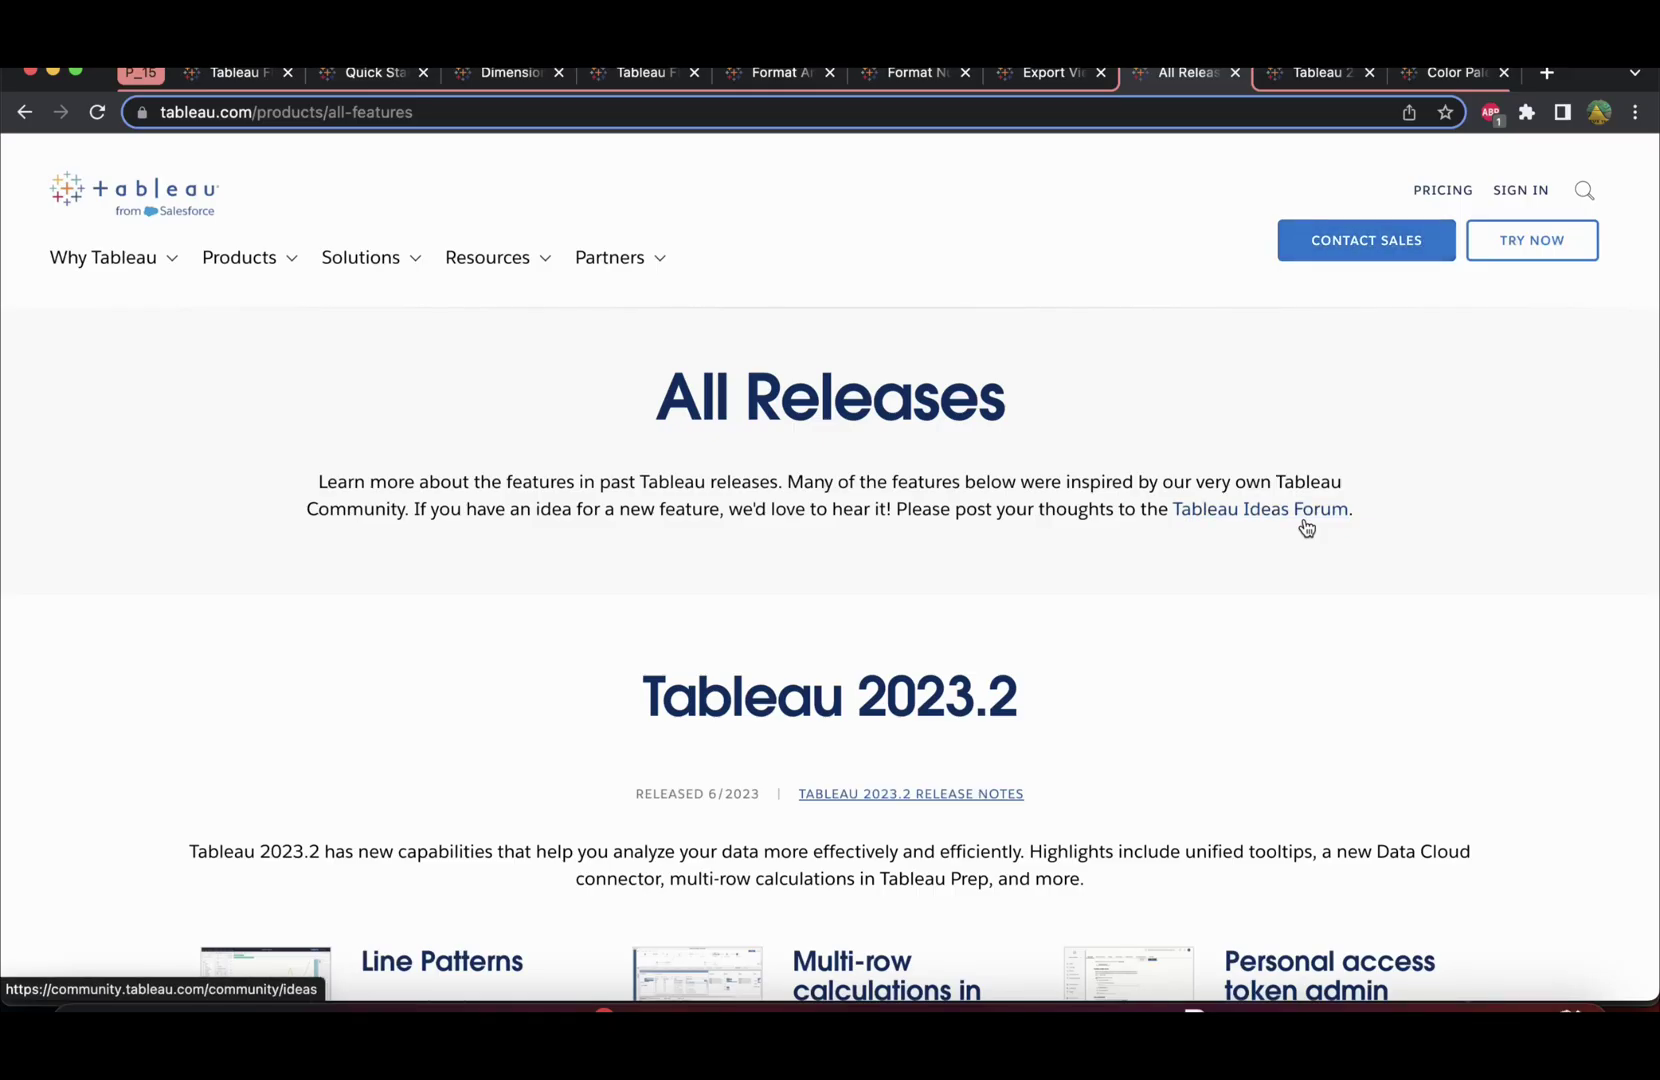
# - Find '2020.1' on All Releases and open 'View all Tableau 2020.1 features'
pyautogui.scroll(-2, 1305, 527)
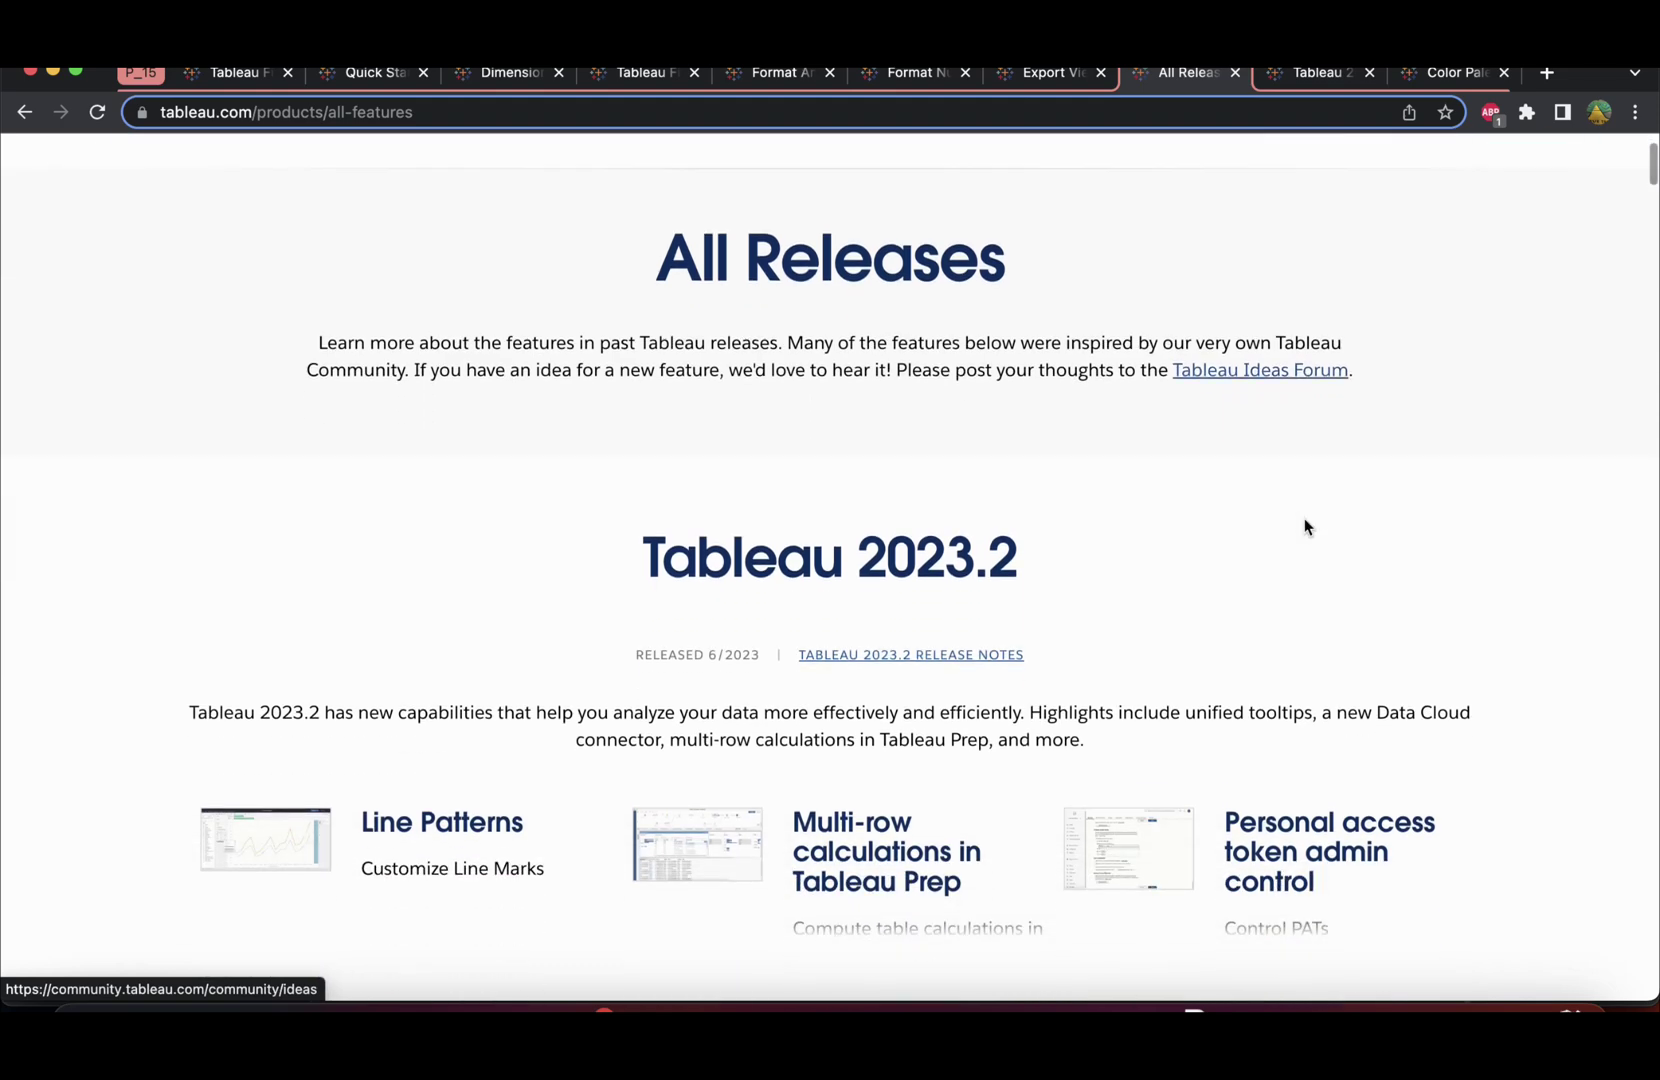
pyautogui.scroll(2, 1304, 520)
pyautogui.press('super+f')
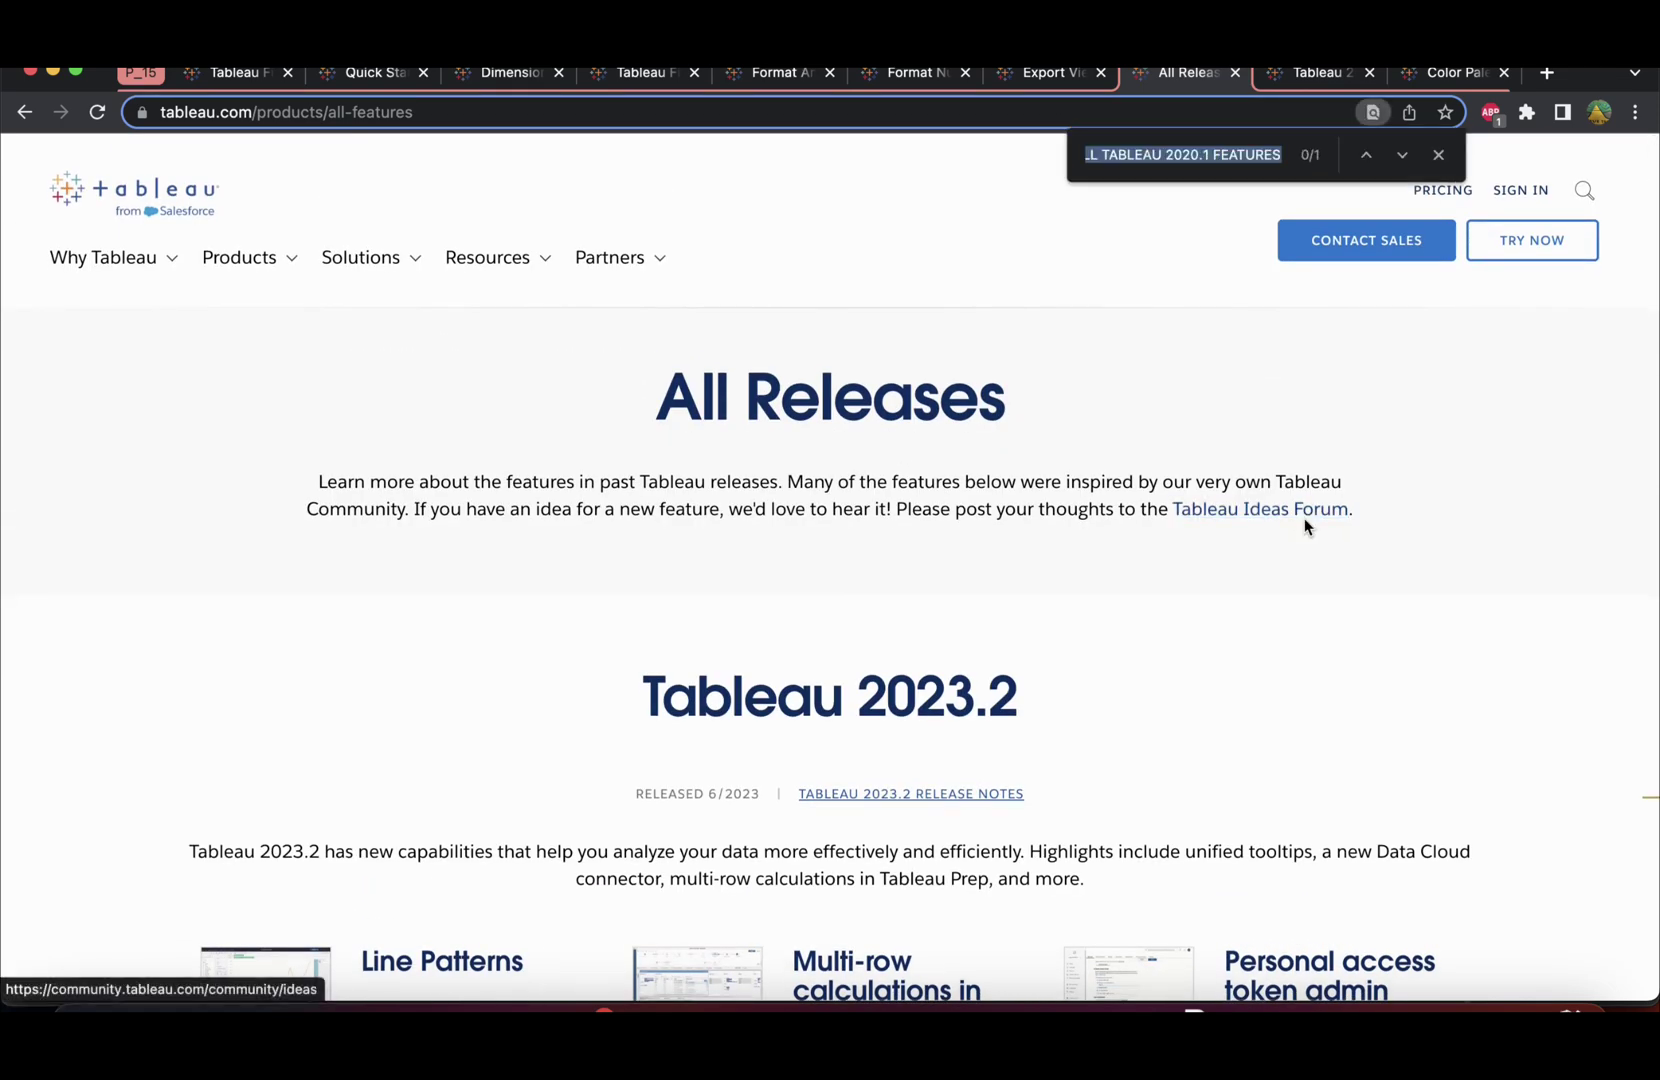
pyautogui.write('2')
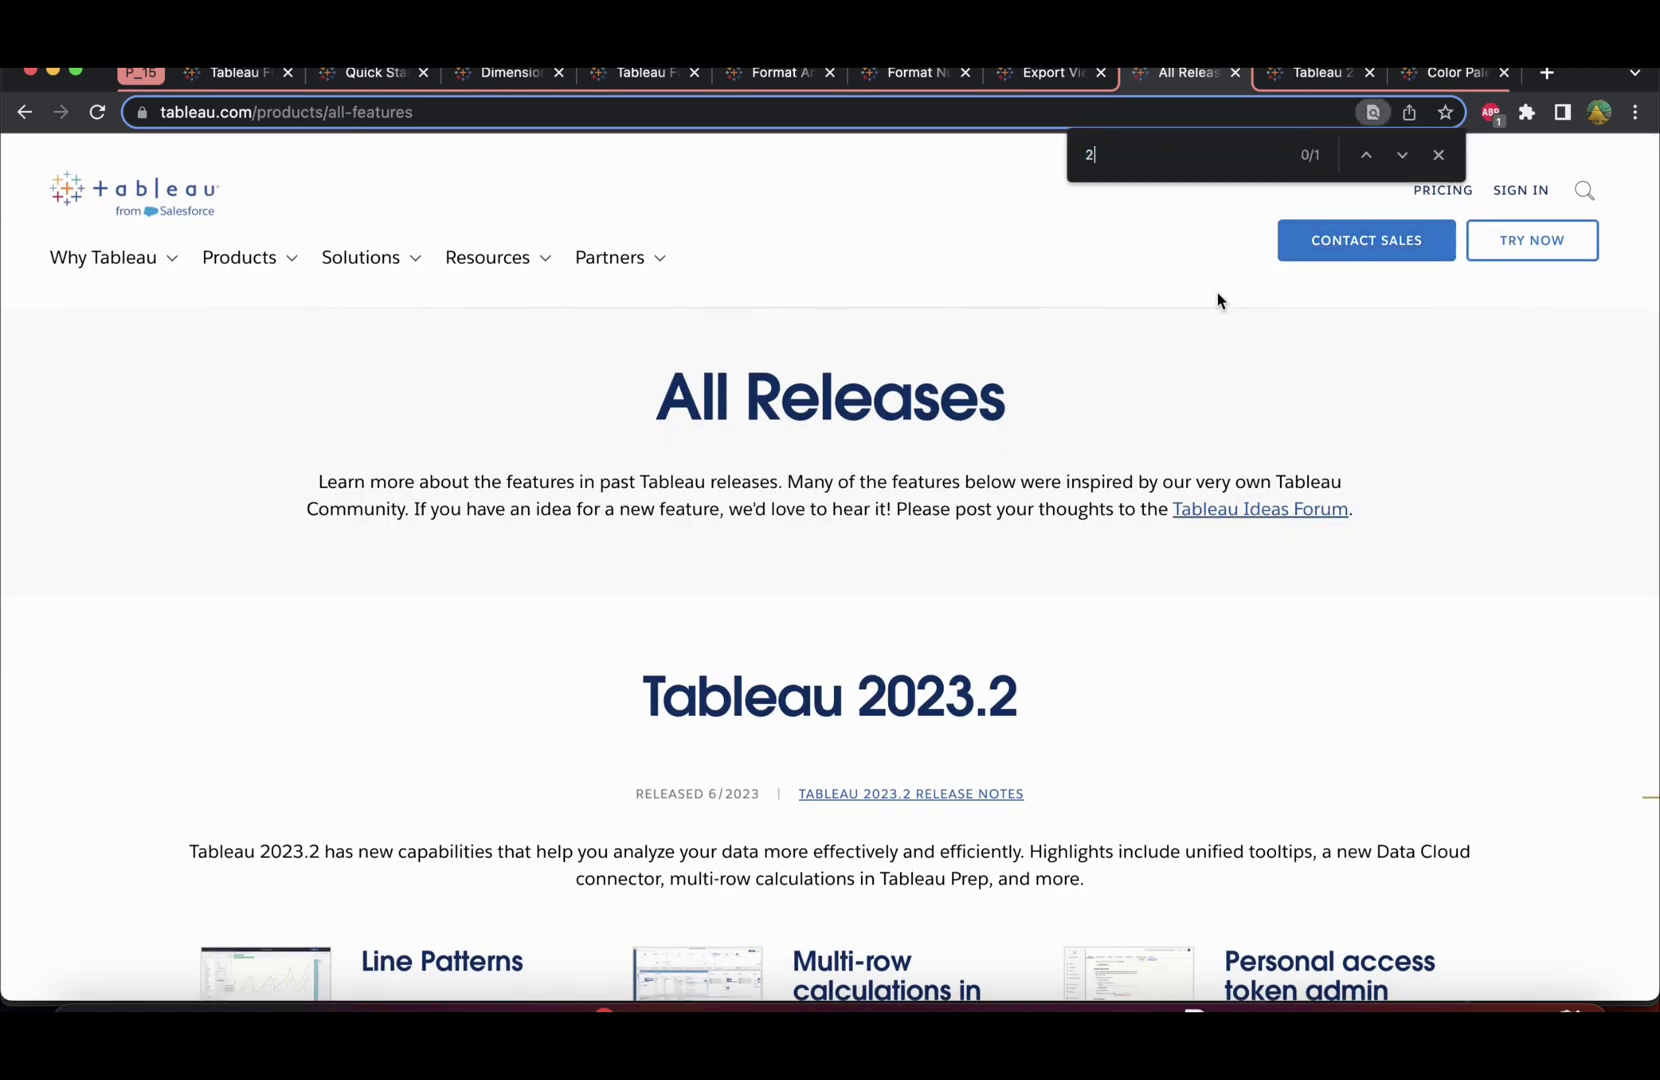
pyautogui.write('020.1')
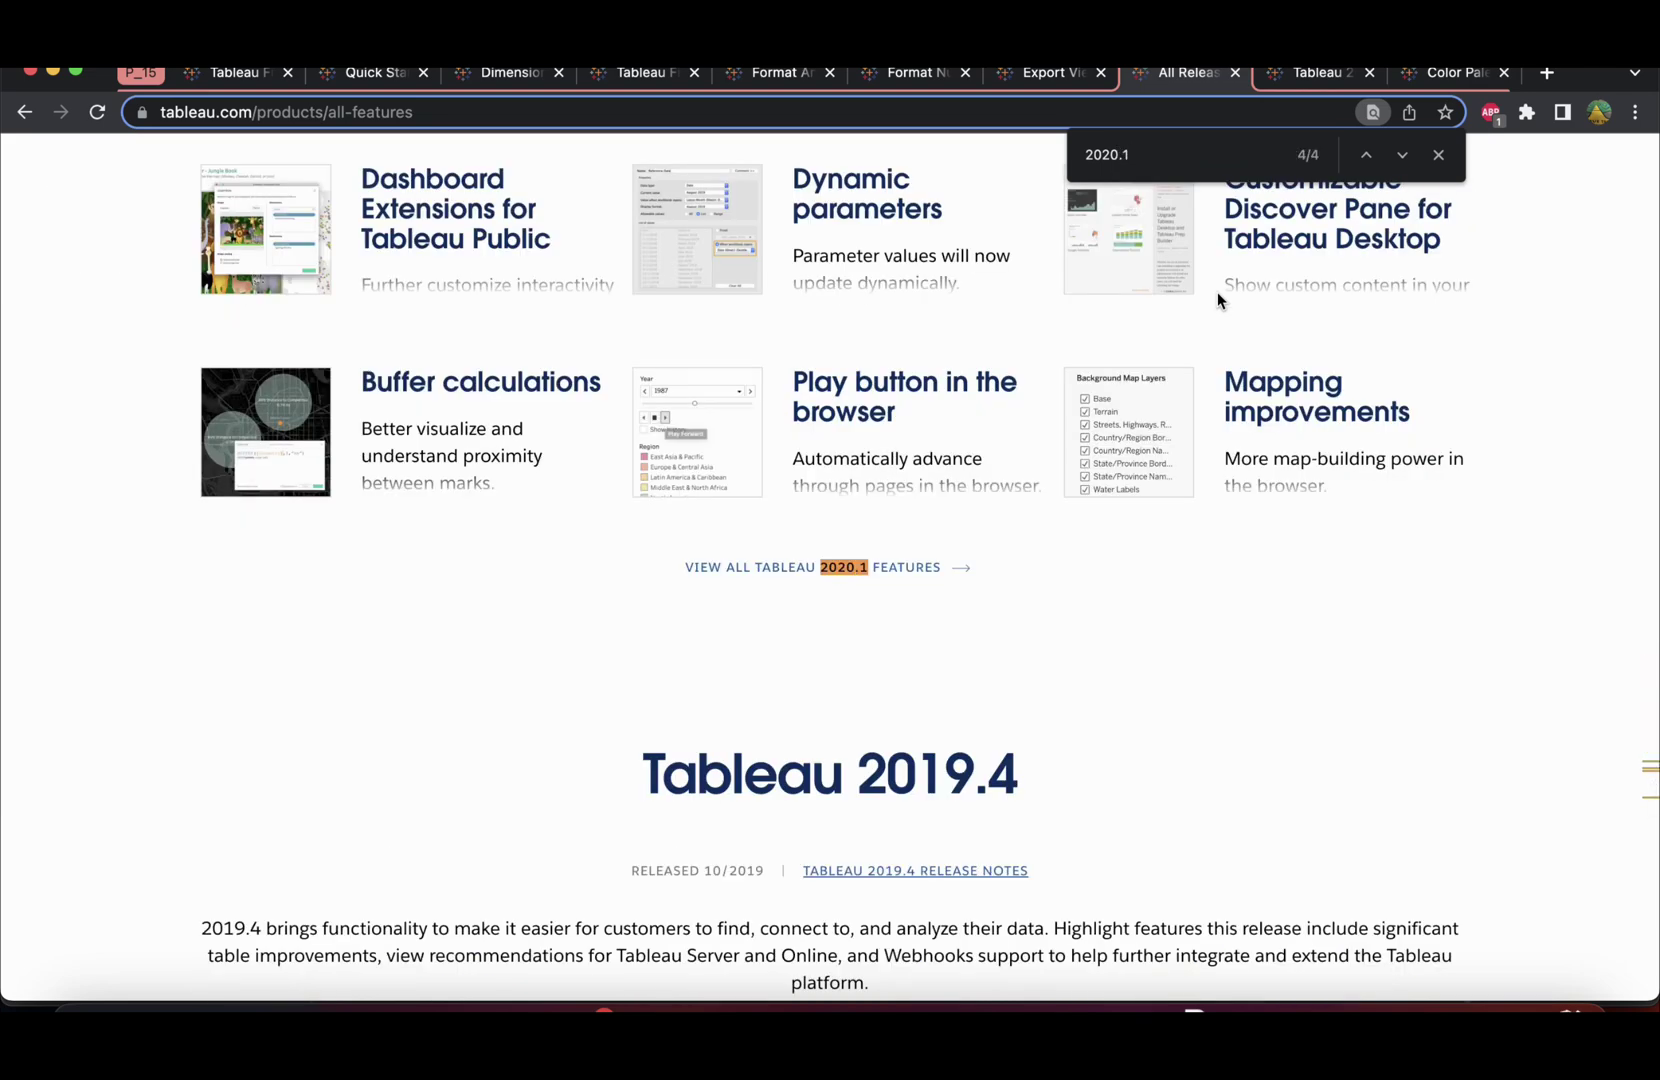
pyautogui.scroll(3, 1216, 292)
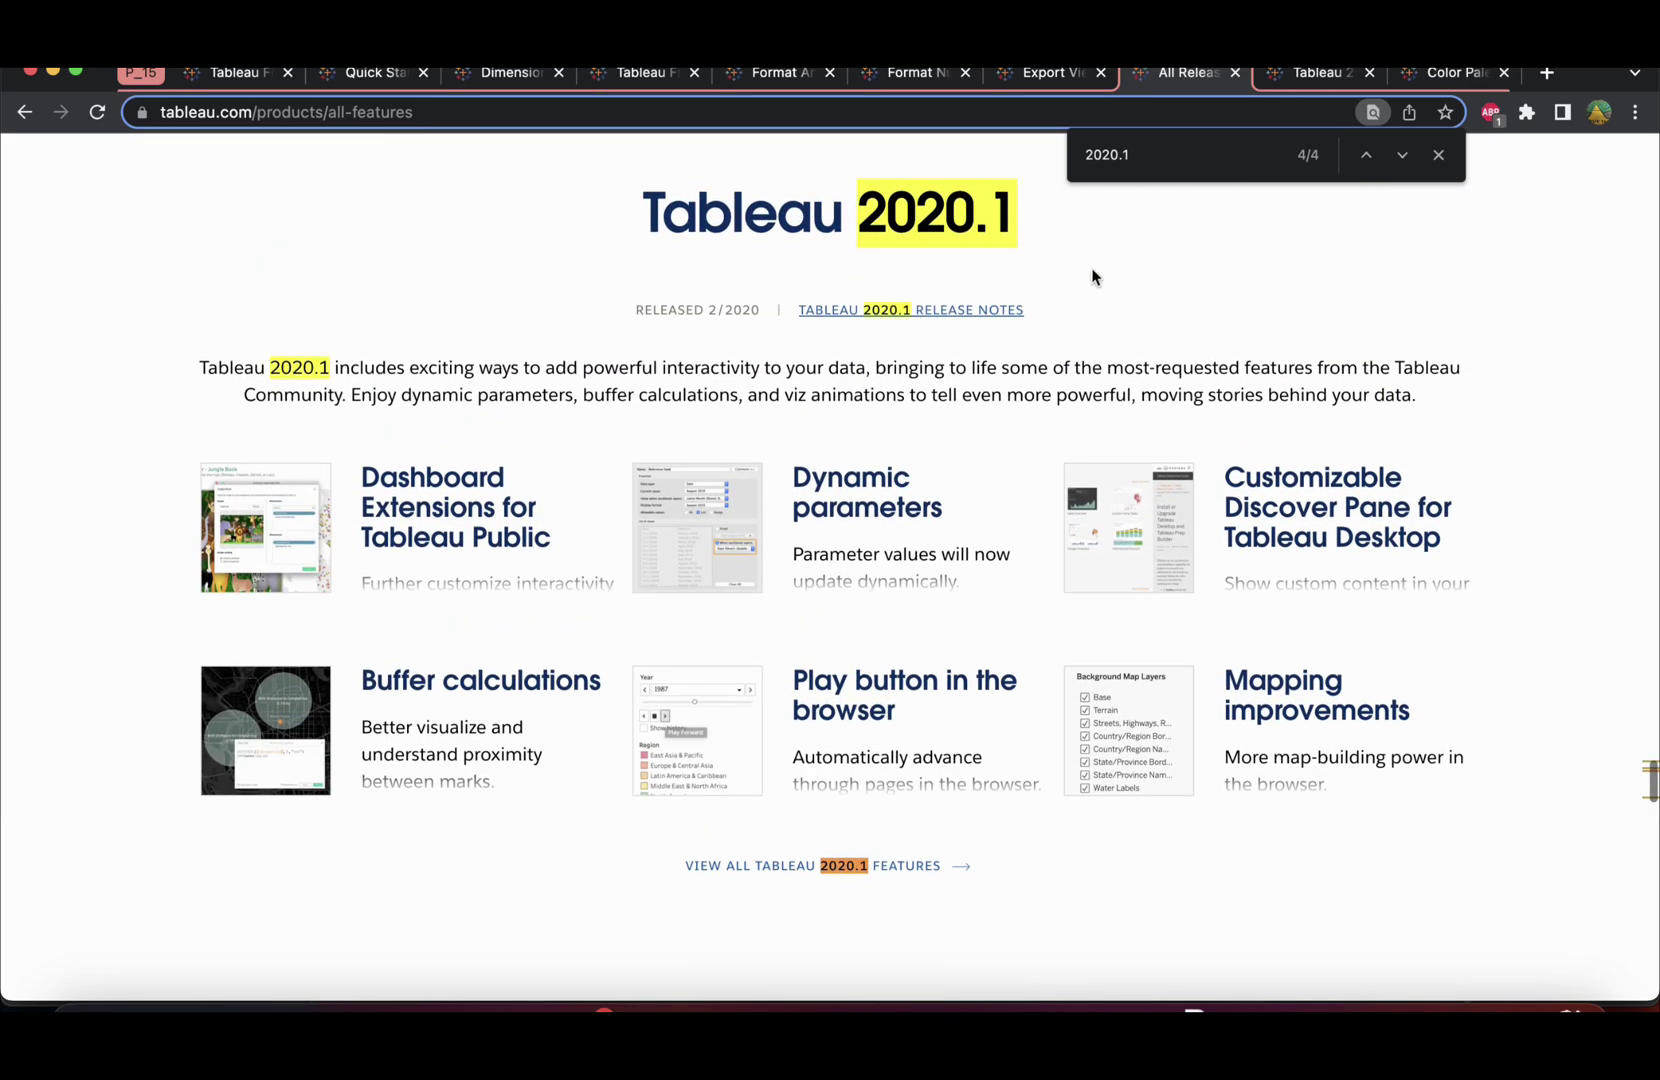
pyautogui.click(896, 878)
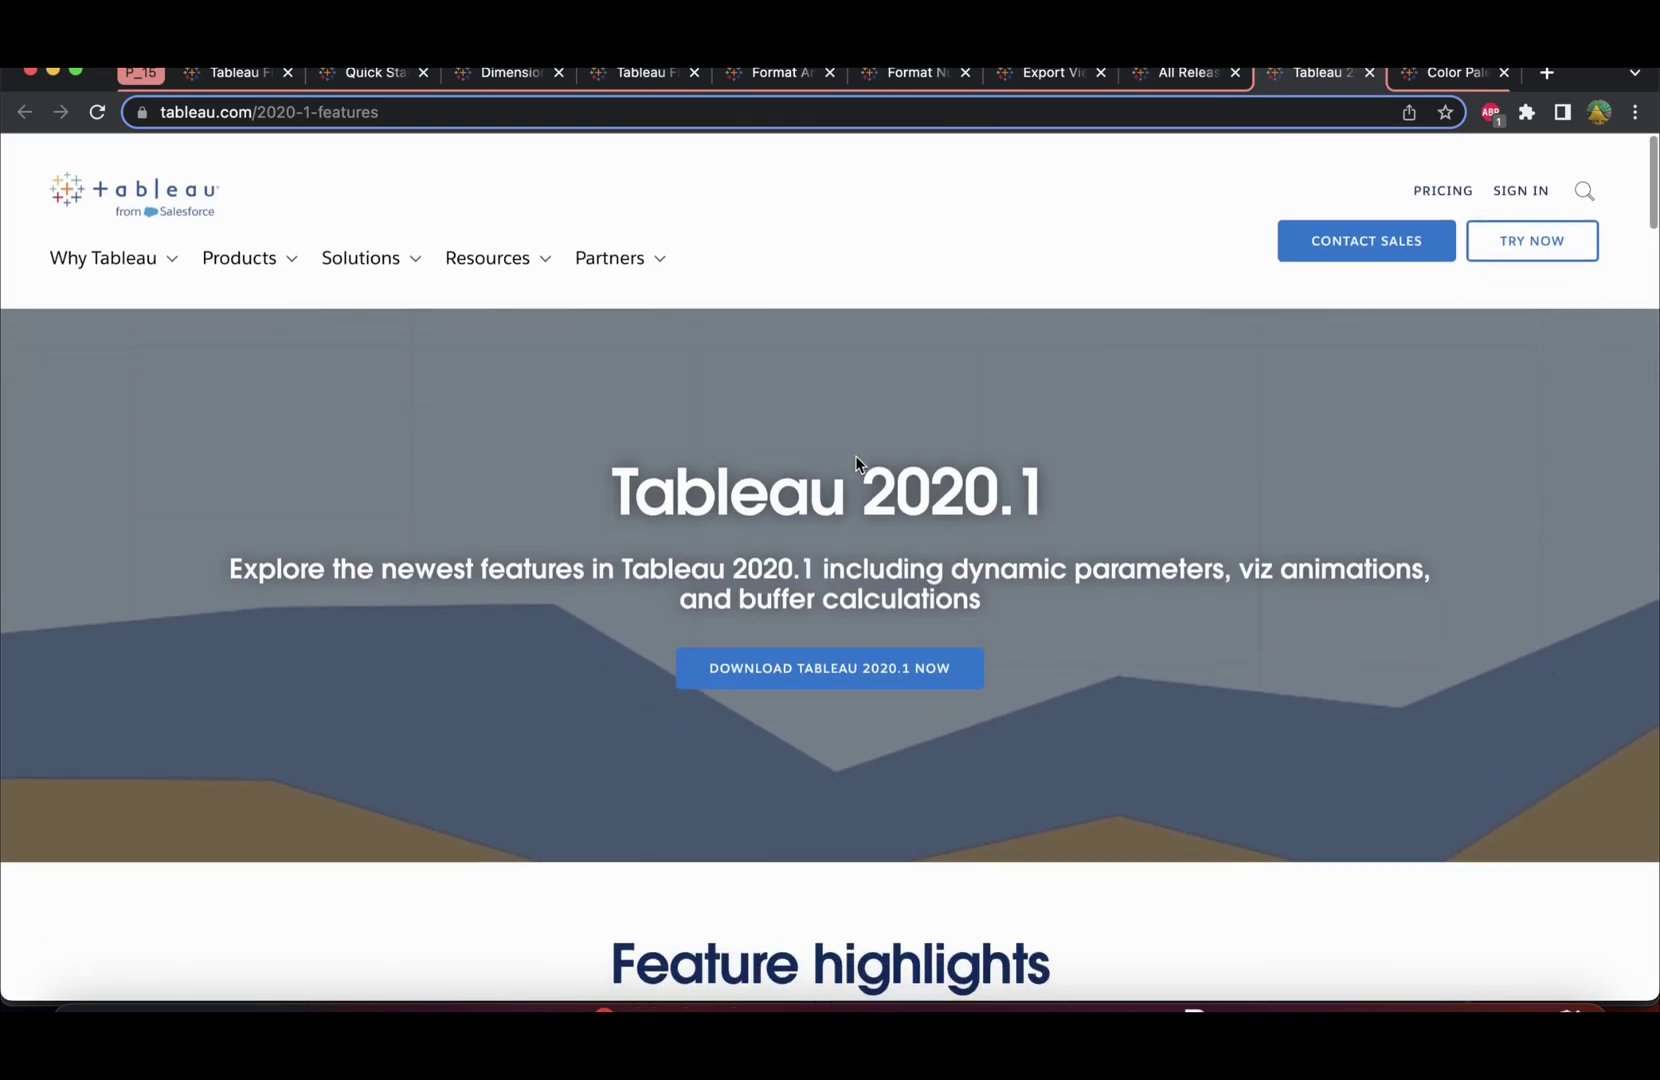
pyautogui.scroll(-5, 1121, 632)
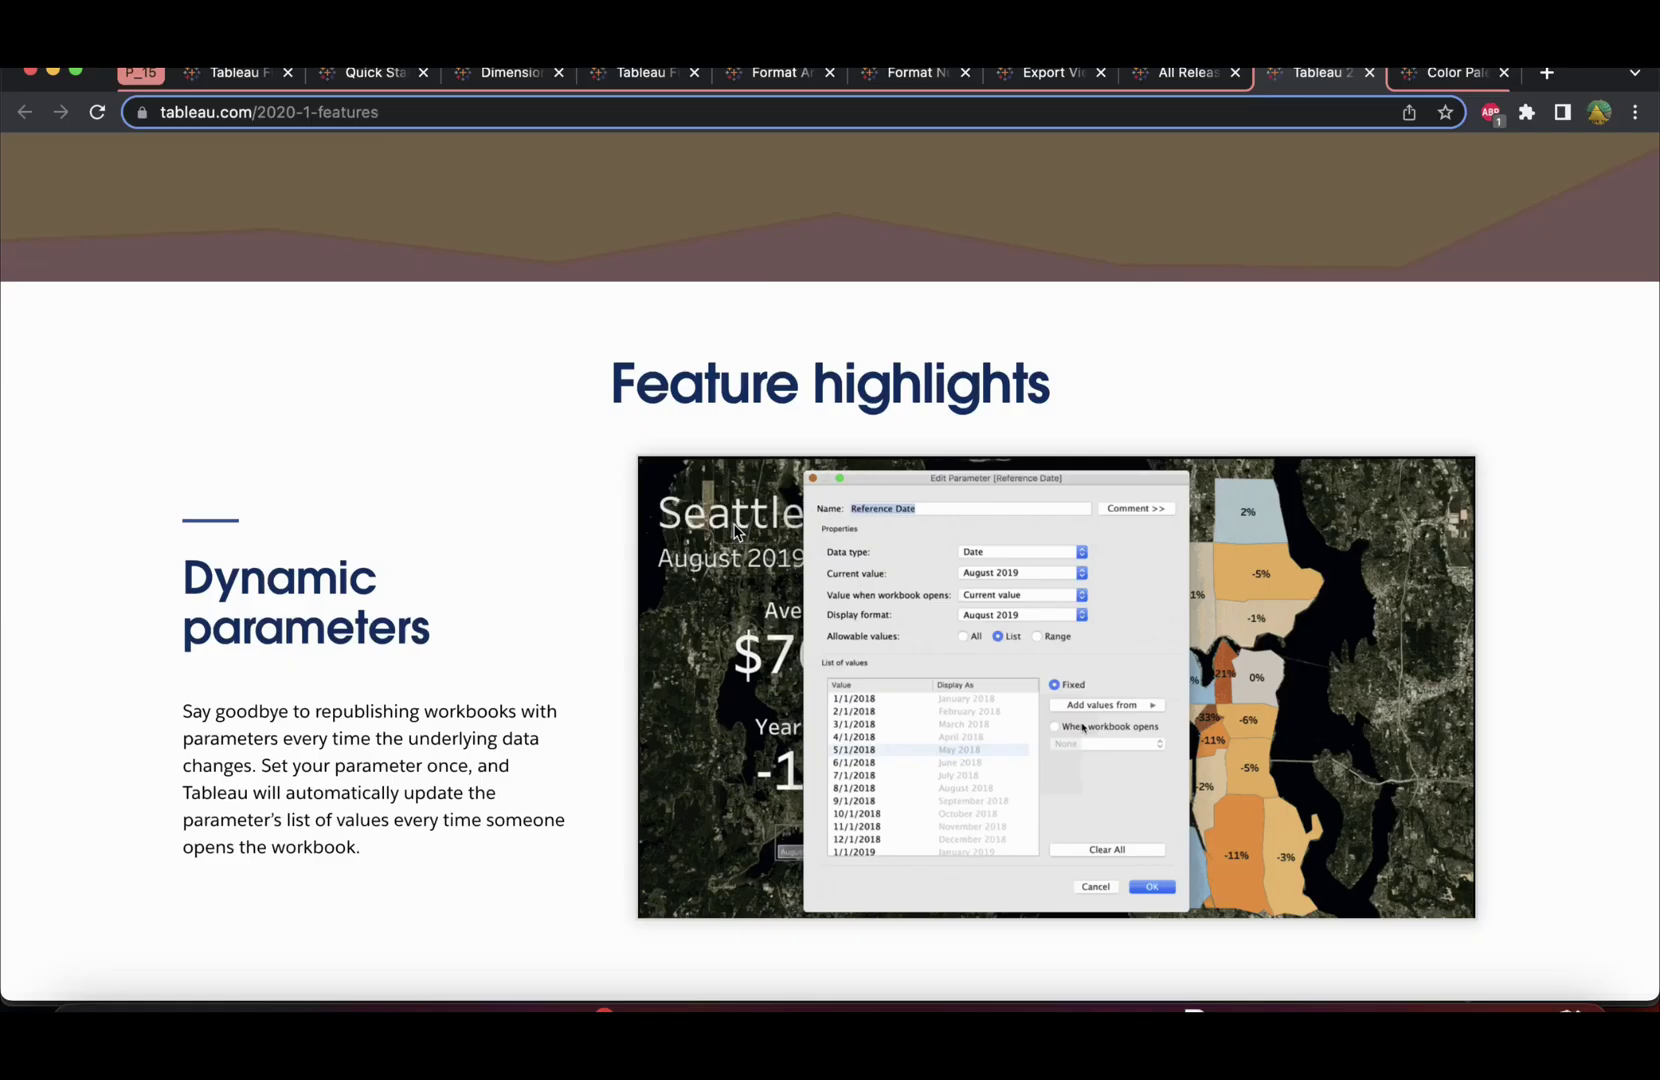
pyautogui.scroll(-5, 733, 524)
pyautogui.scroll(-3, 733, 531)
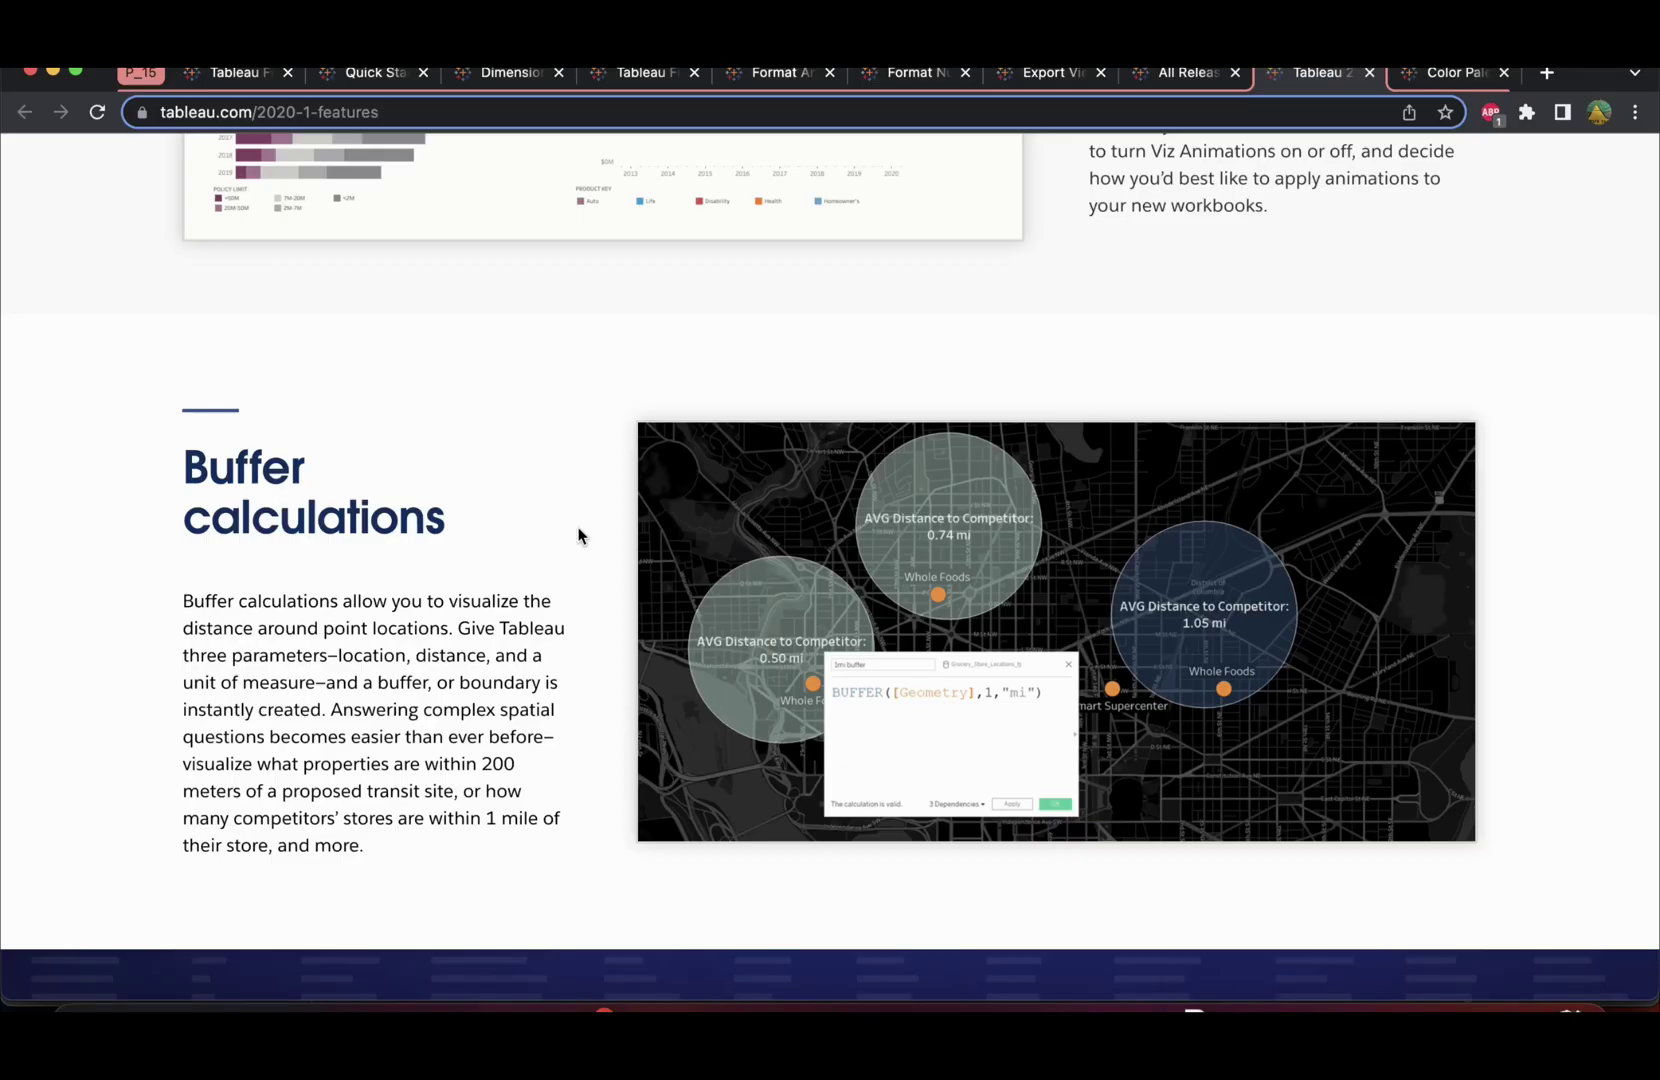
pyautogui.scroll(15, 604, 634)
pyautogui.scroll(-5, 605, 635)
pyautogui.scroll(-15, 605, 635)
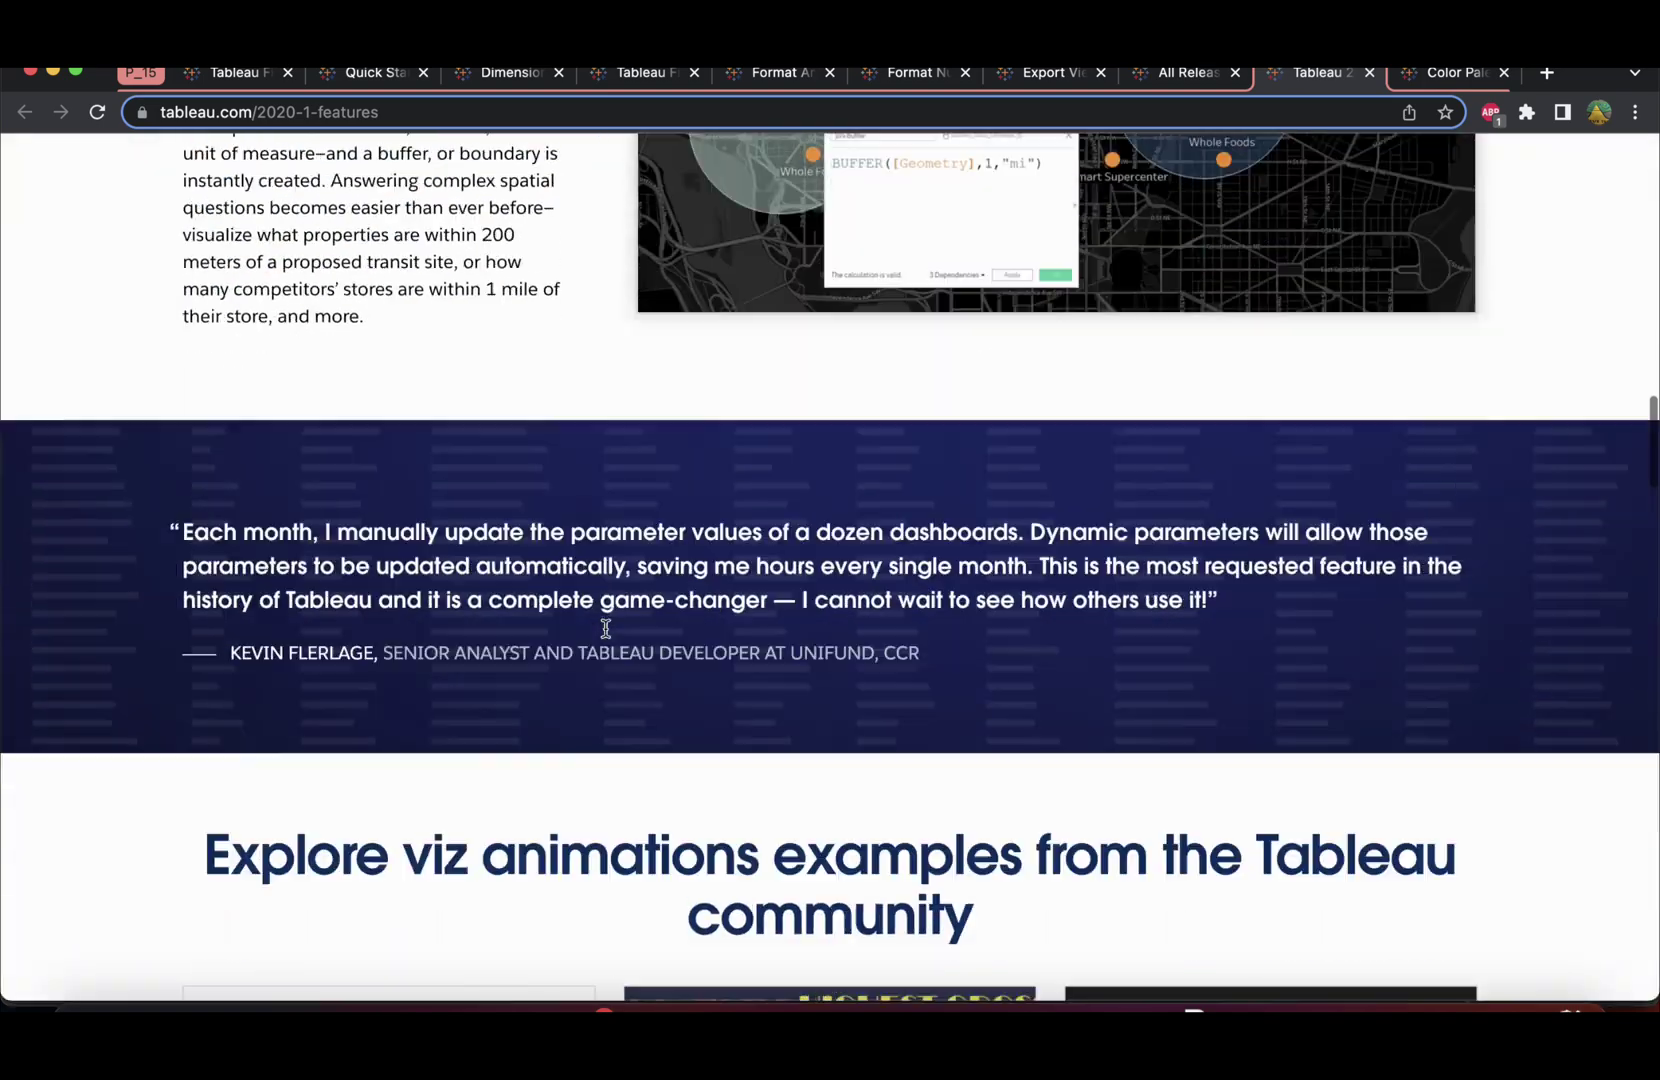
pyautogui.scroll(-10, 605, 630)
pyautogui.scroll(11, 605, 632)
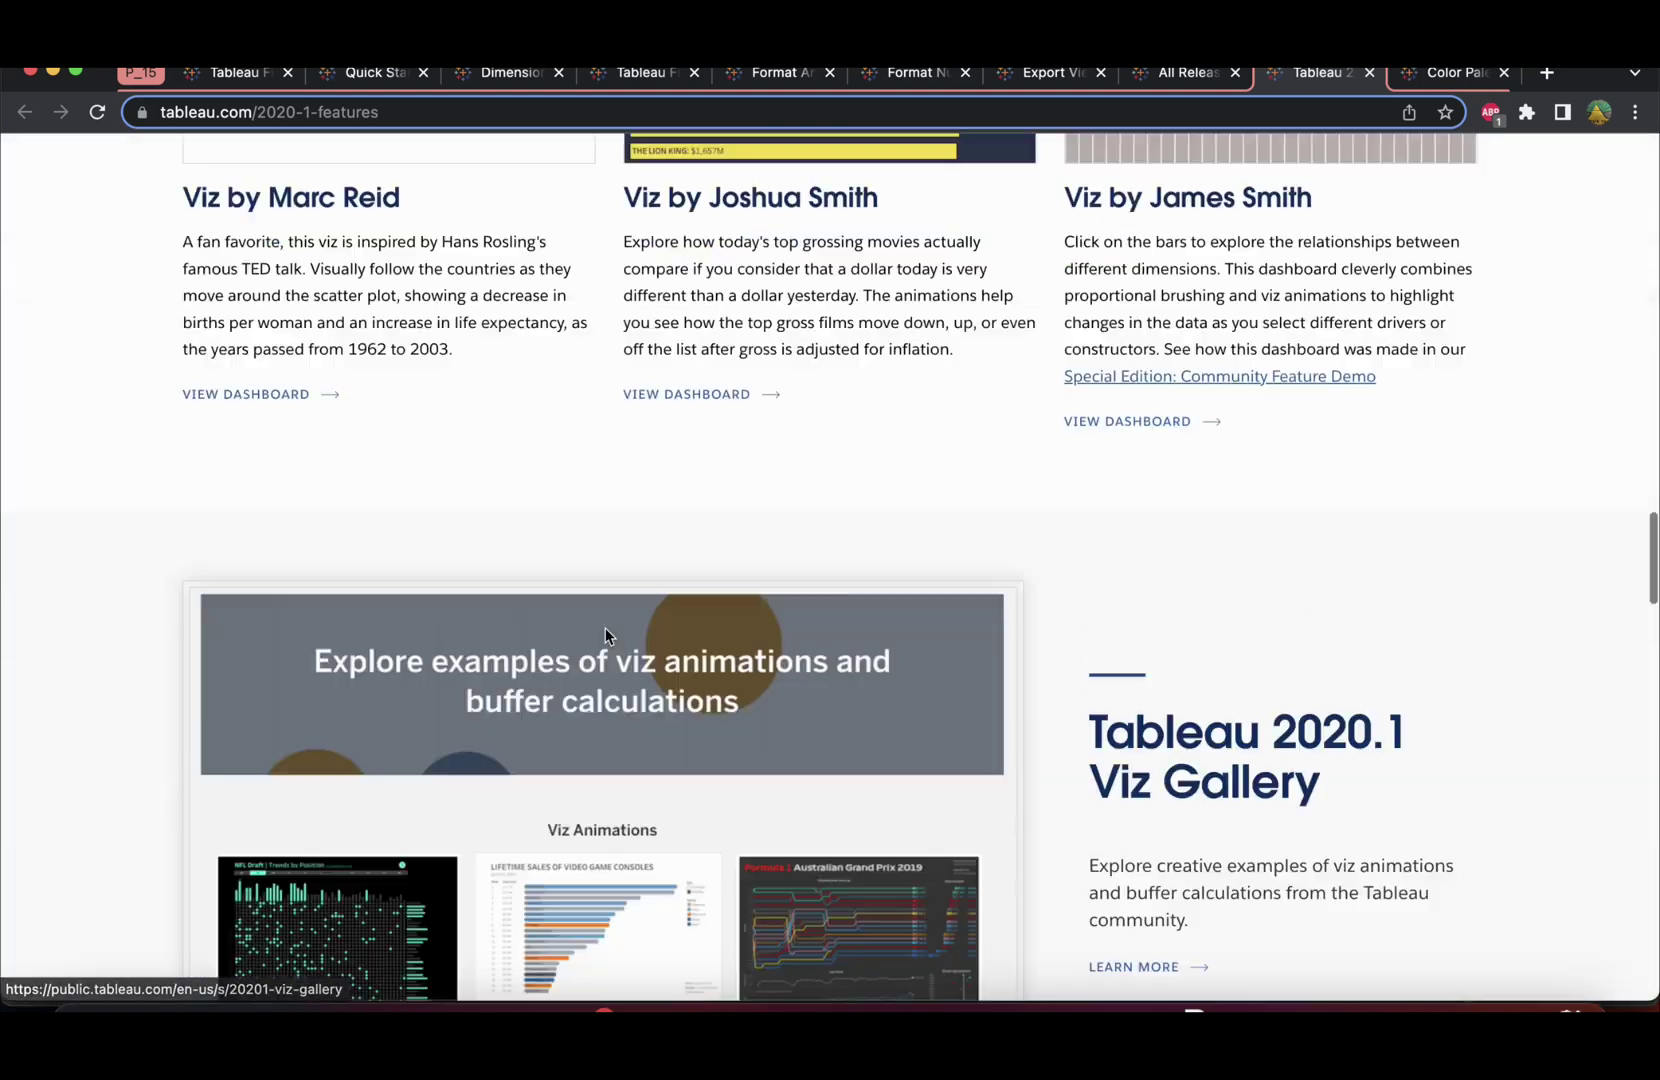
pyautogui.scroll(15, 605, 634)
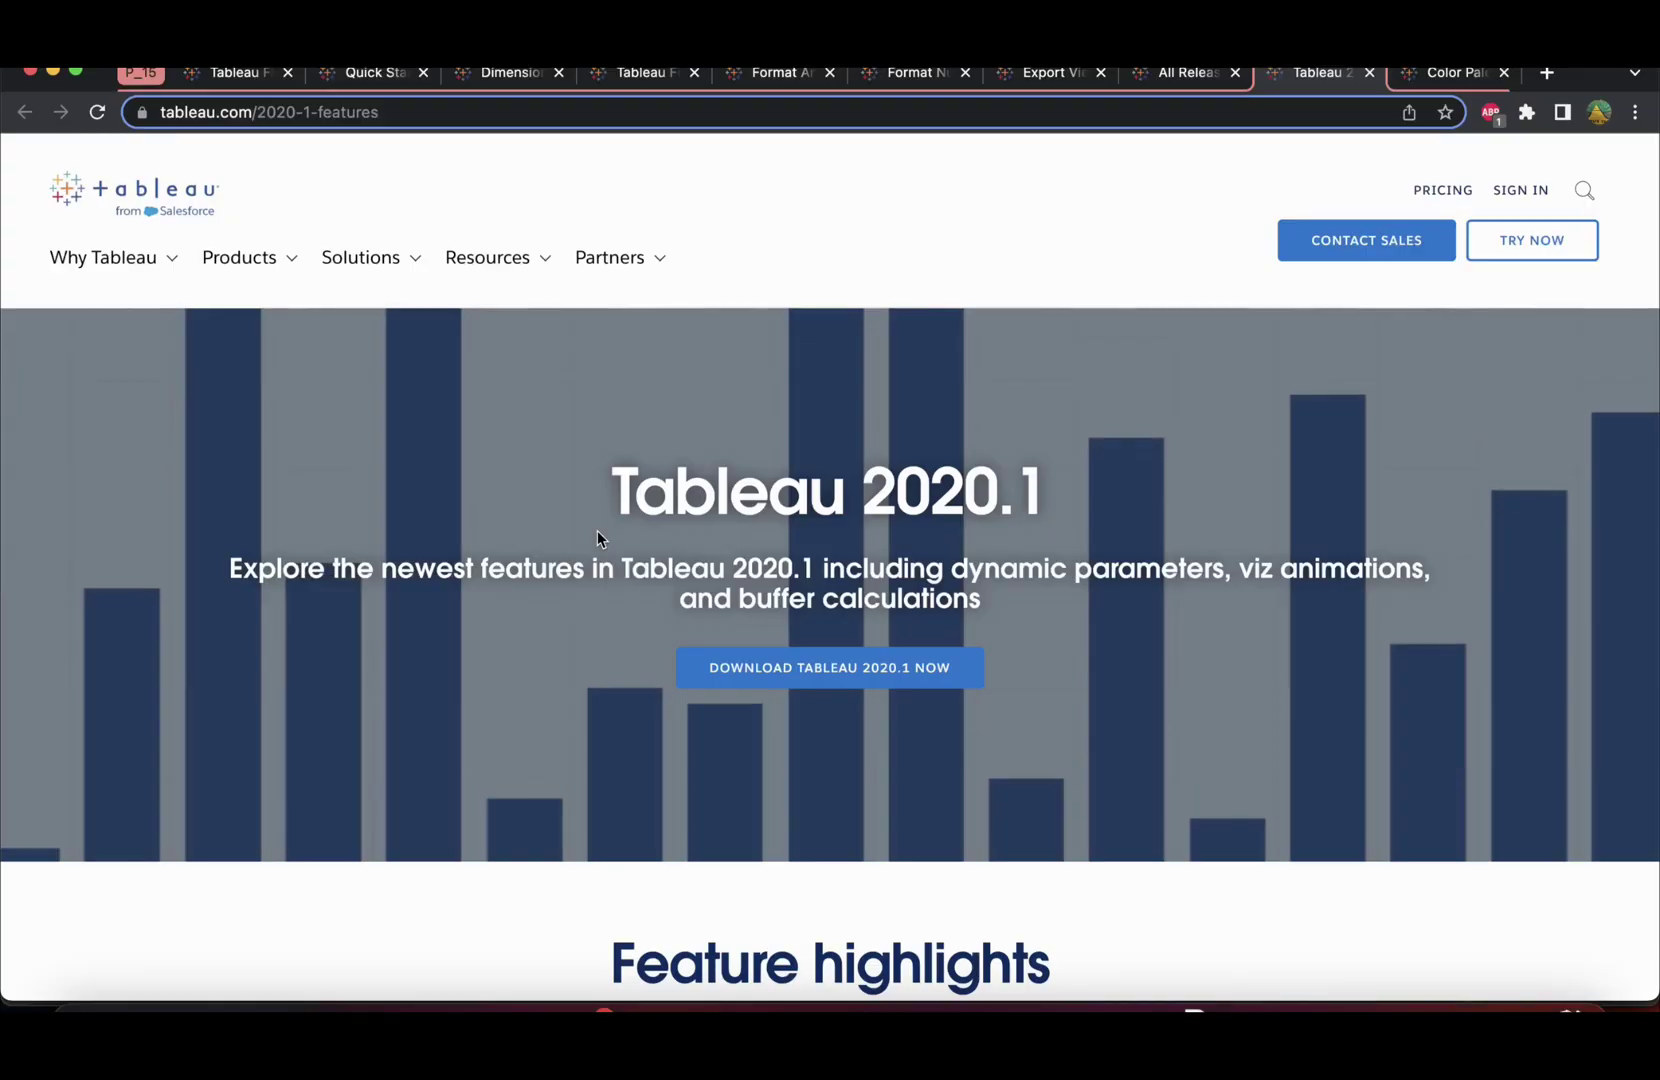
pyautogui.scroll(-10, 597, 535)
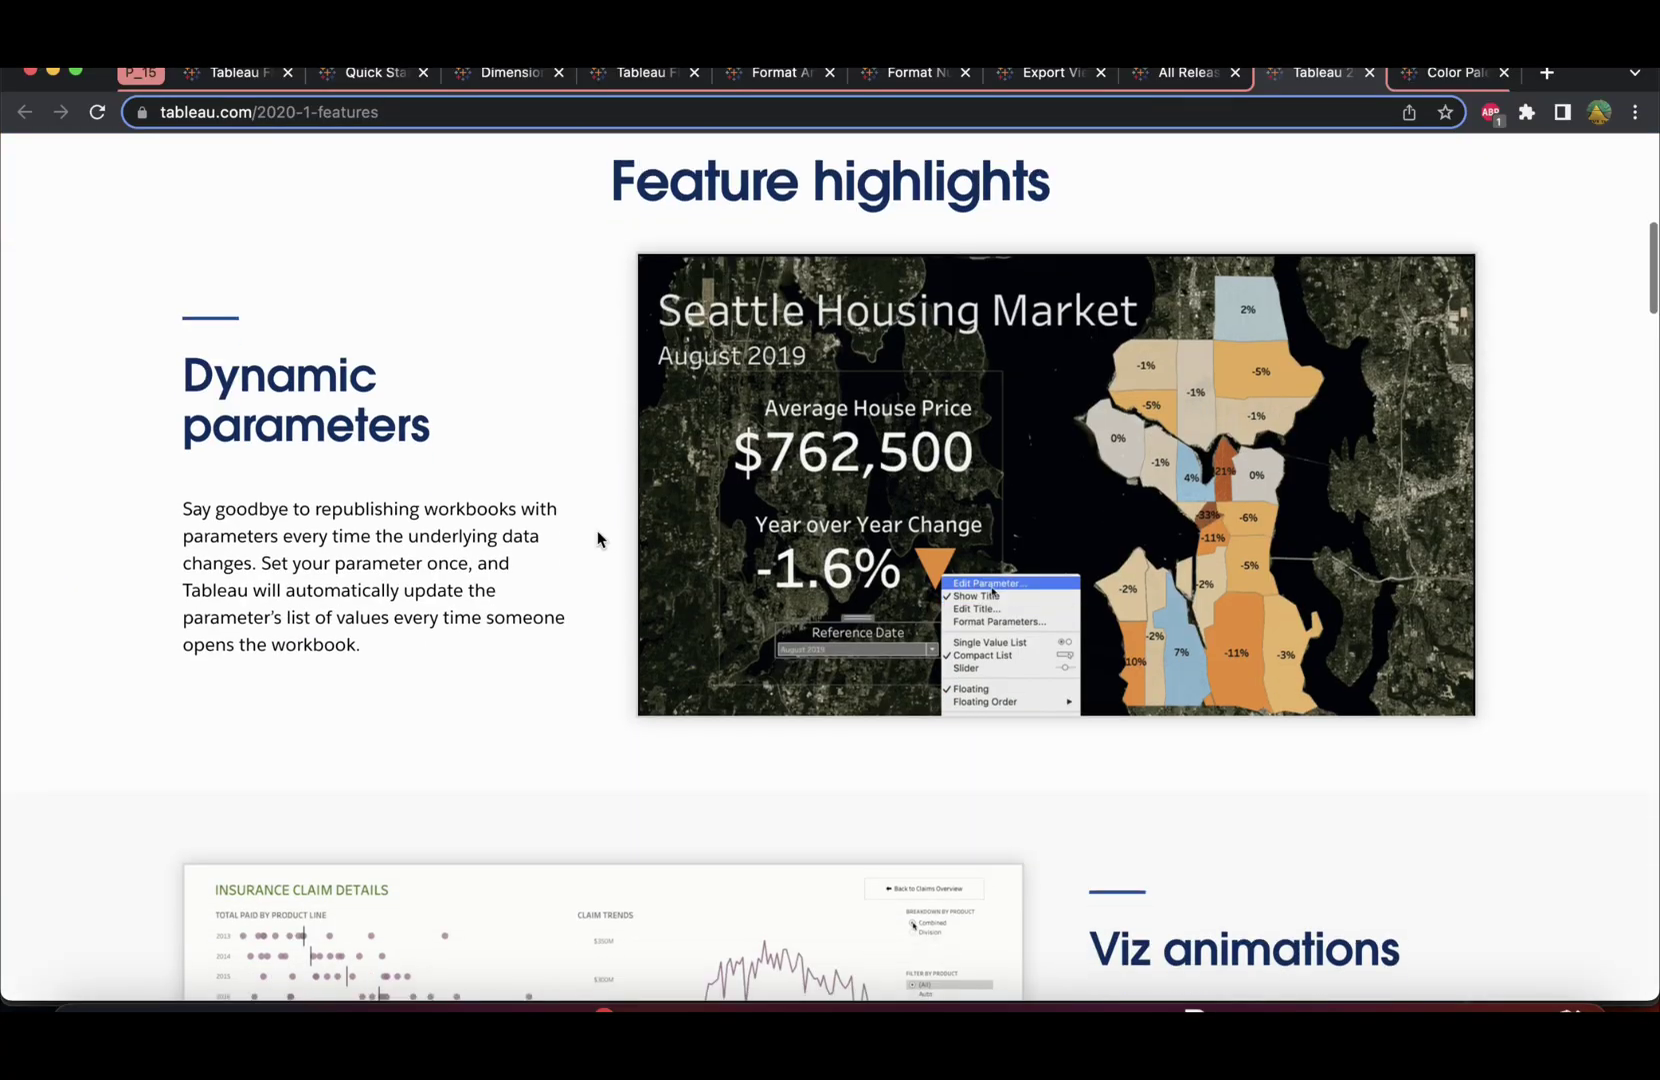
pyautogui.scroll(-4, 597, 540)
pyautogui.scroll(4, 599, 541)
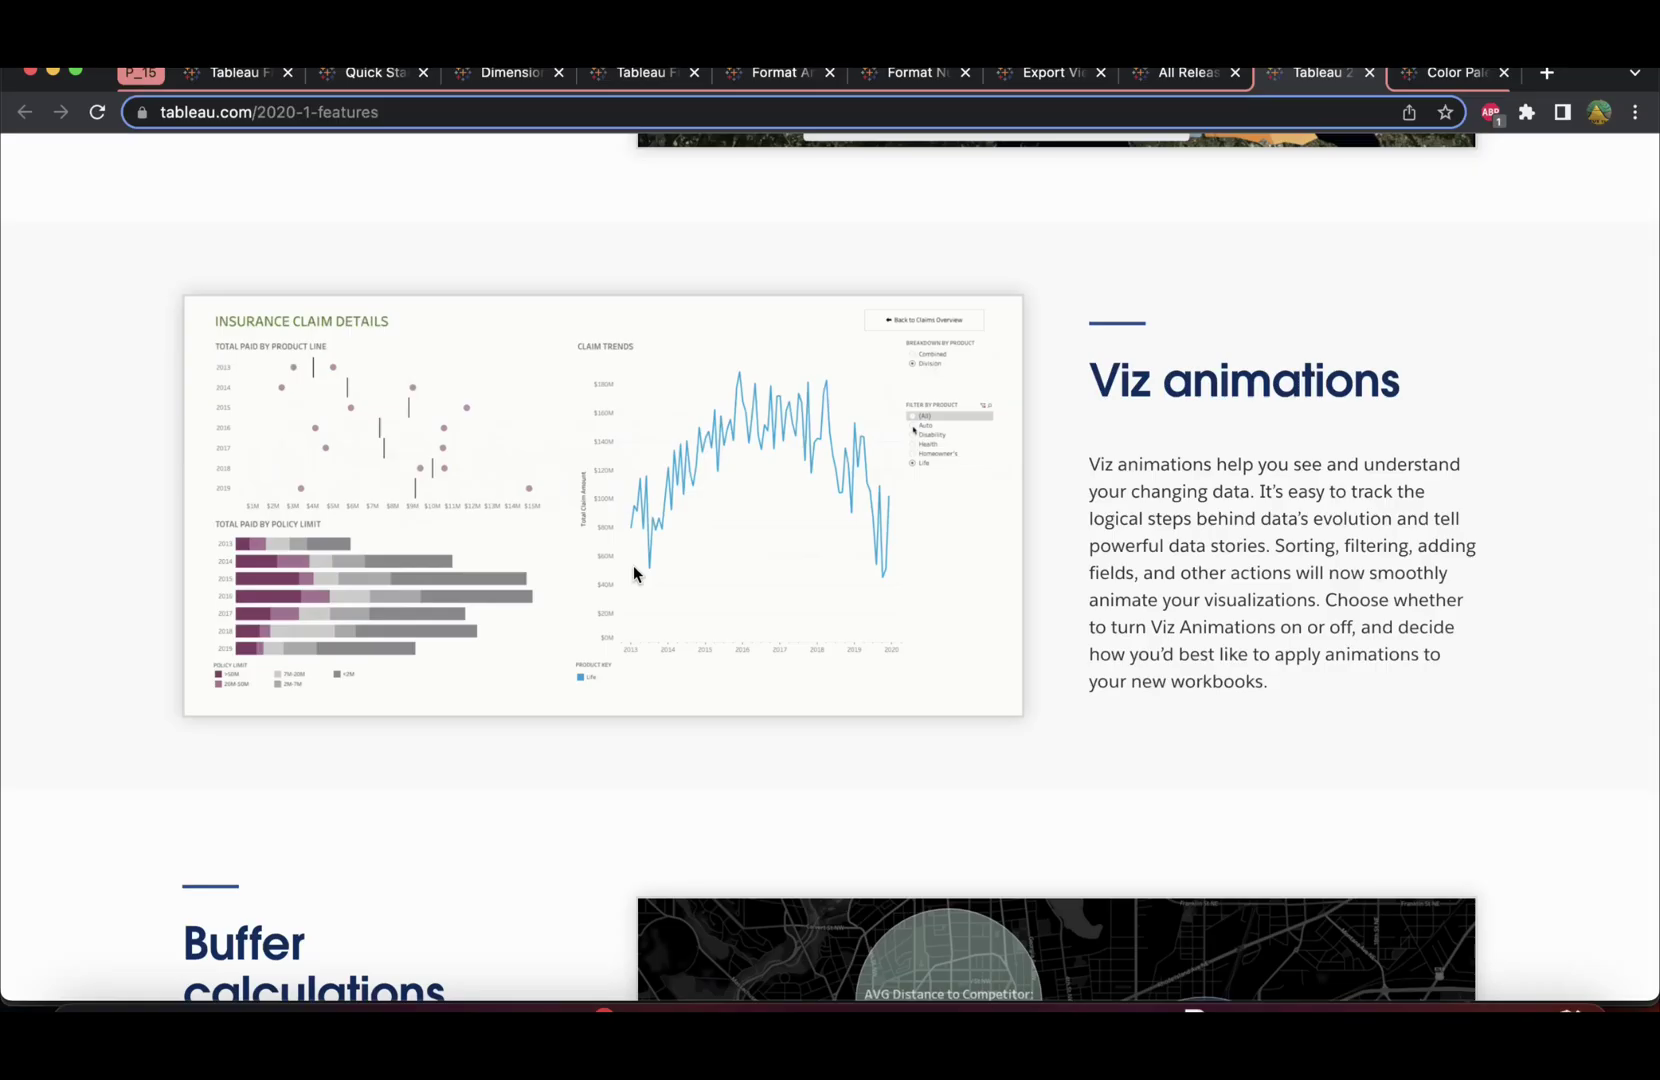
pyautogui.scroll(8, 633, 565)
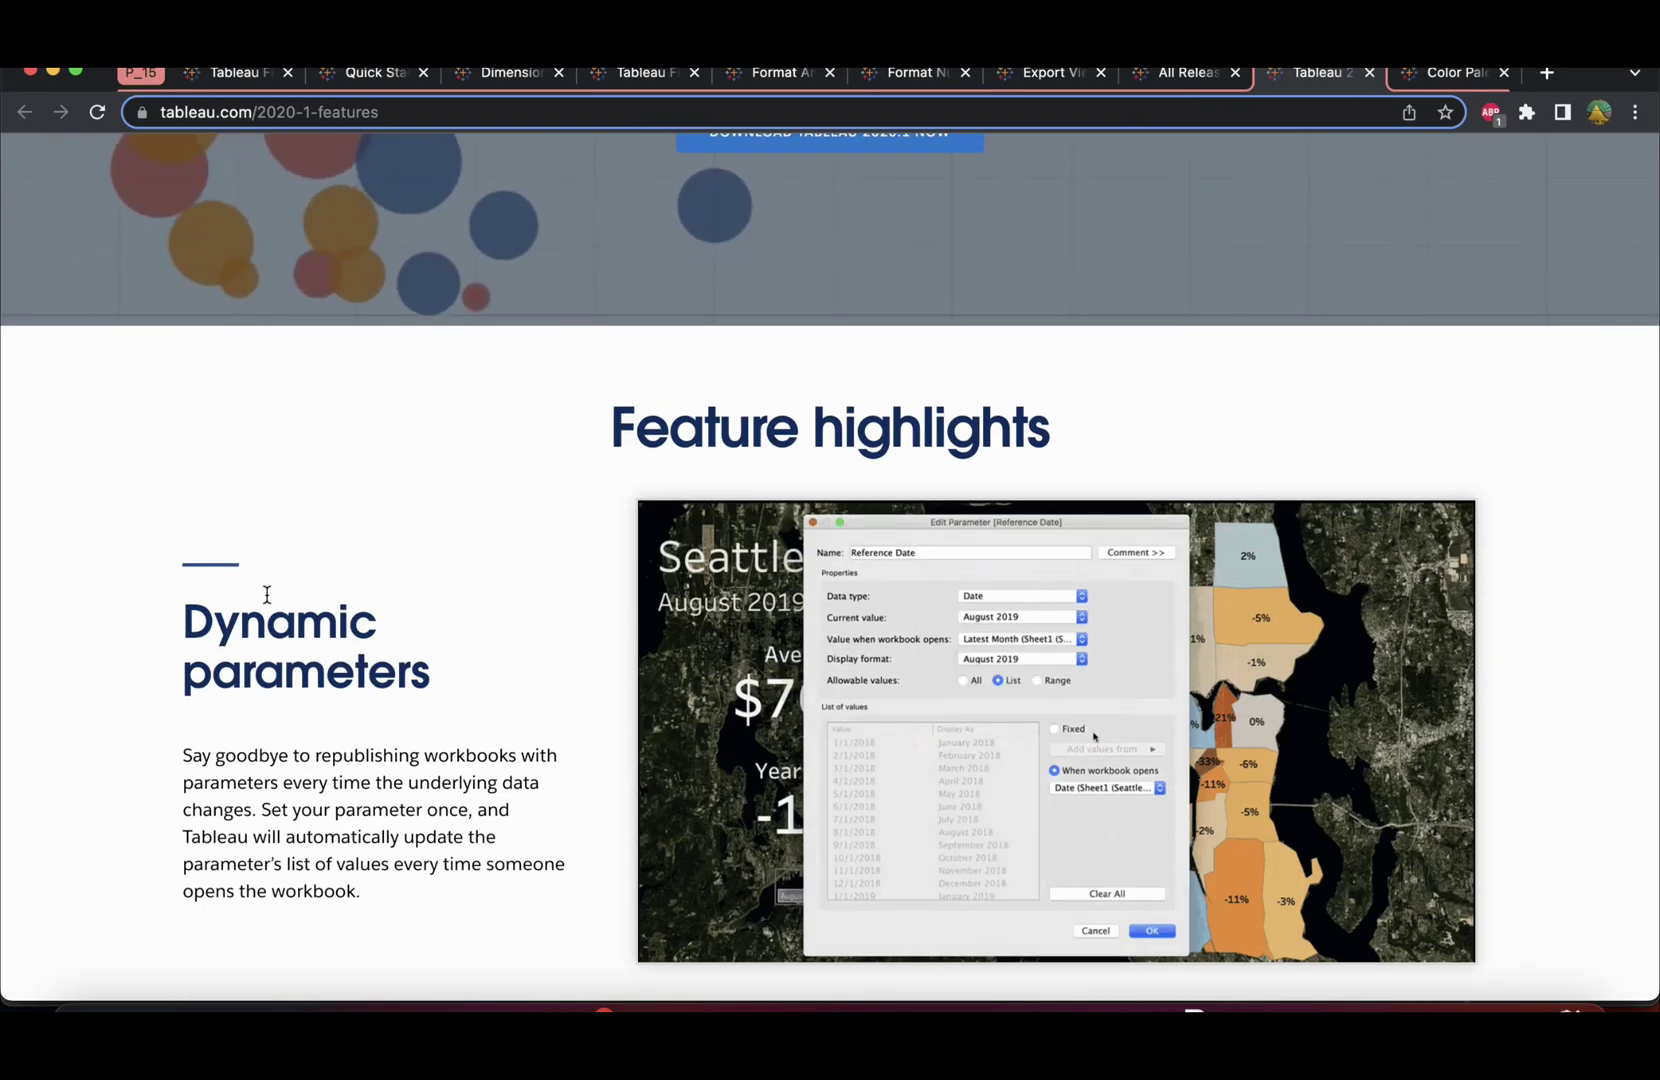
pyautogui.scroll(3, 410, 752)
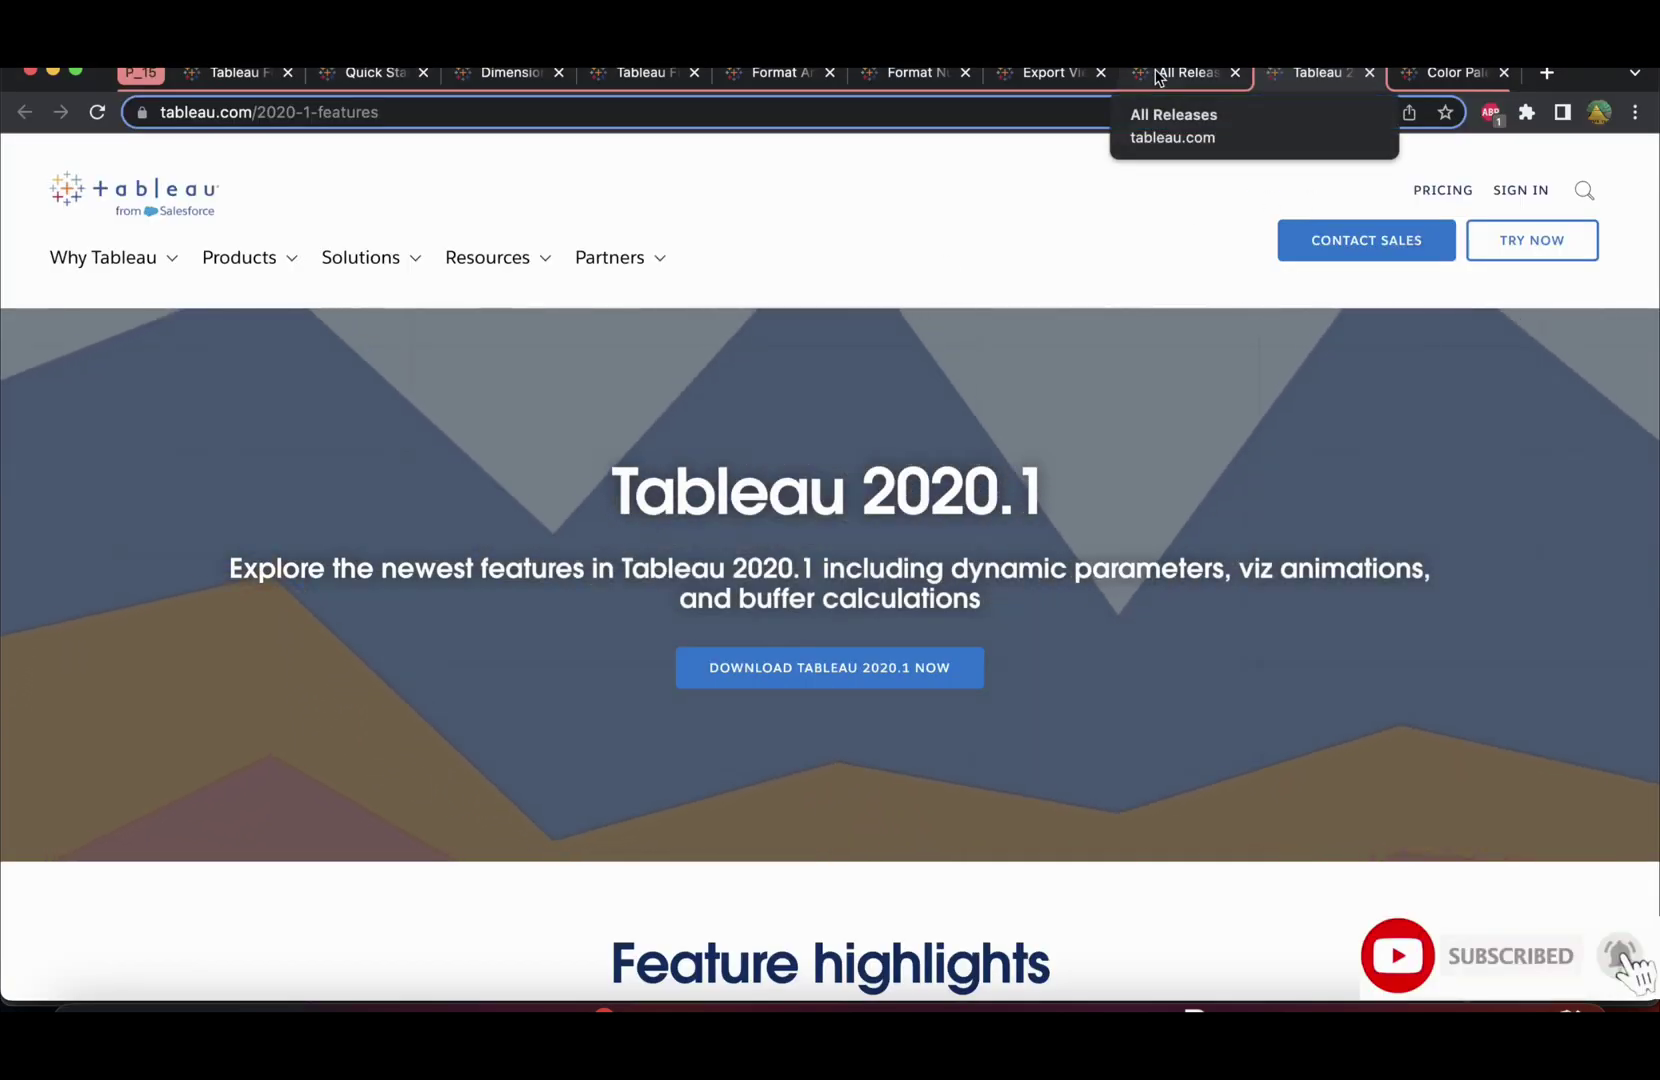
# - Search All Releases for 'set con' to confirm set control came in 2020.2, then return to the slides
pyautogui.click(1157, 78)
pyautogui.press('super+f')
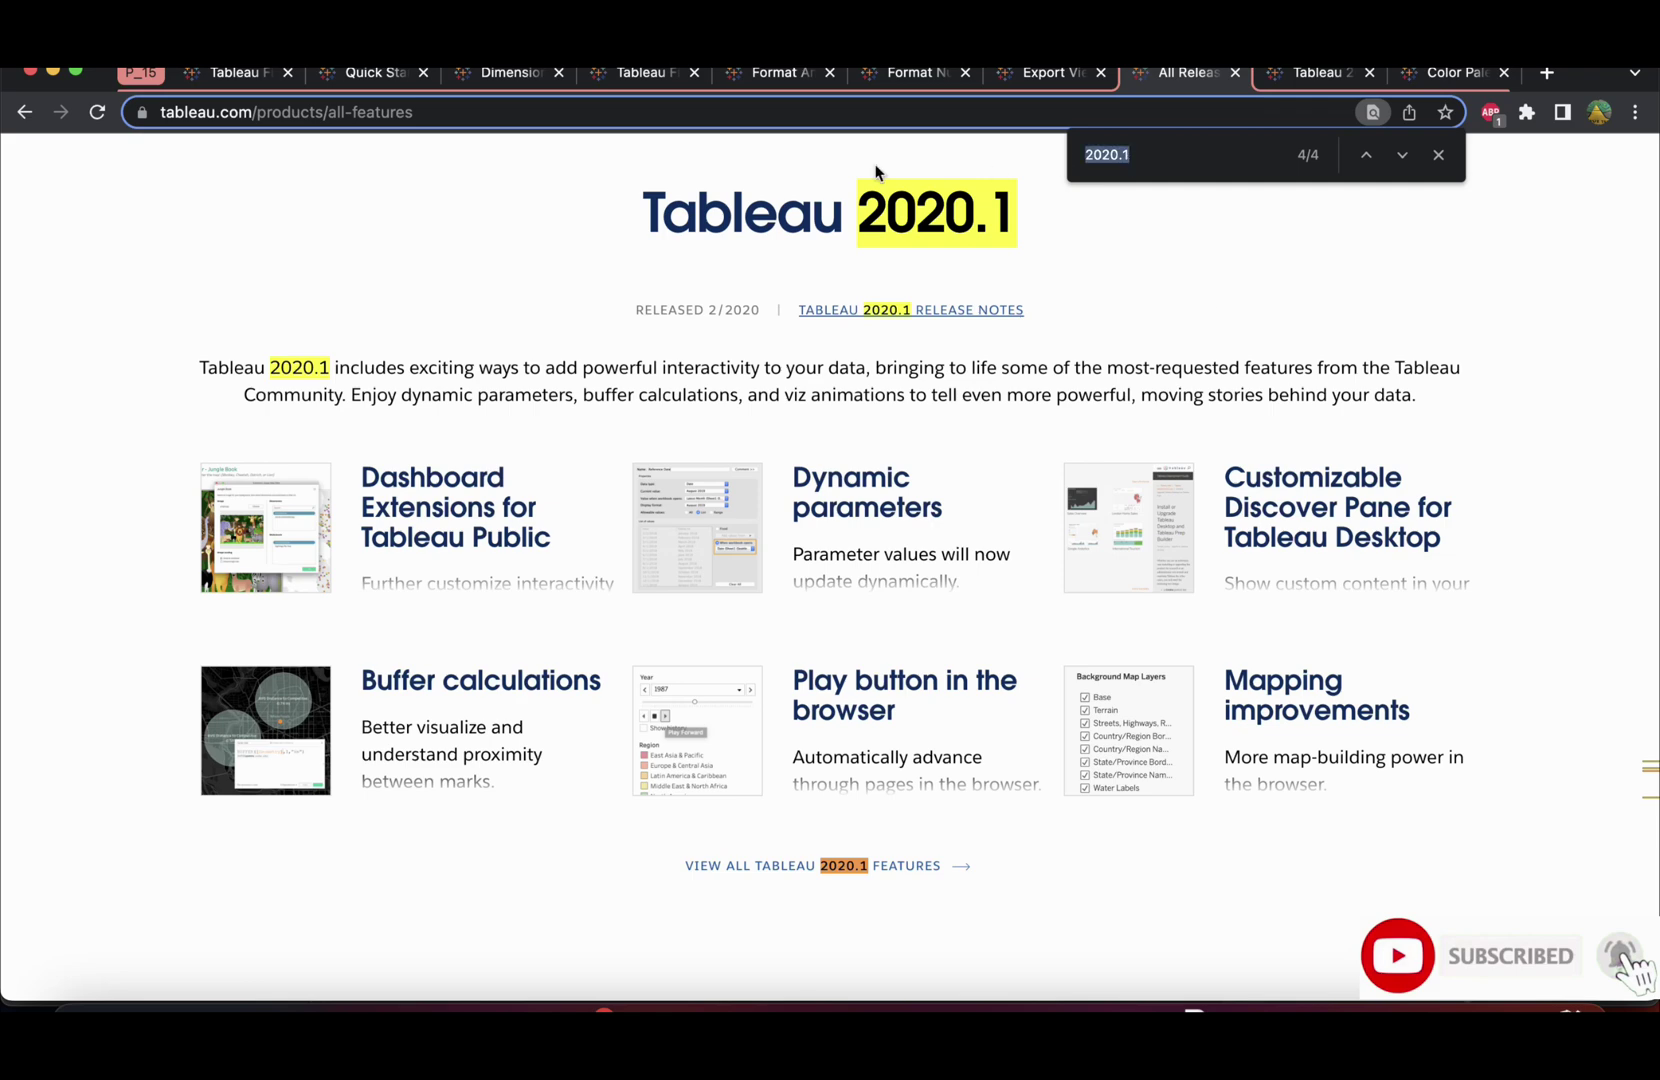
pyautogui.write('set con')
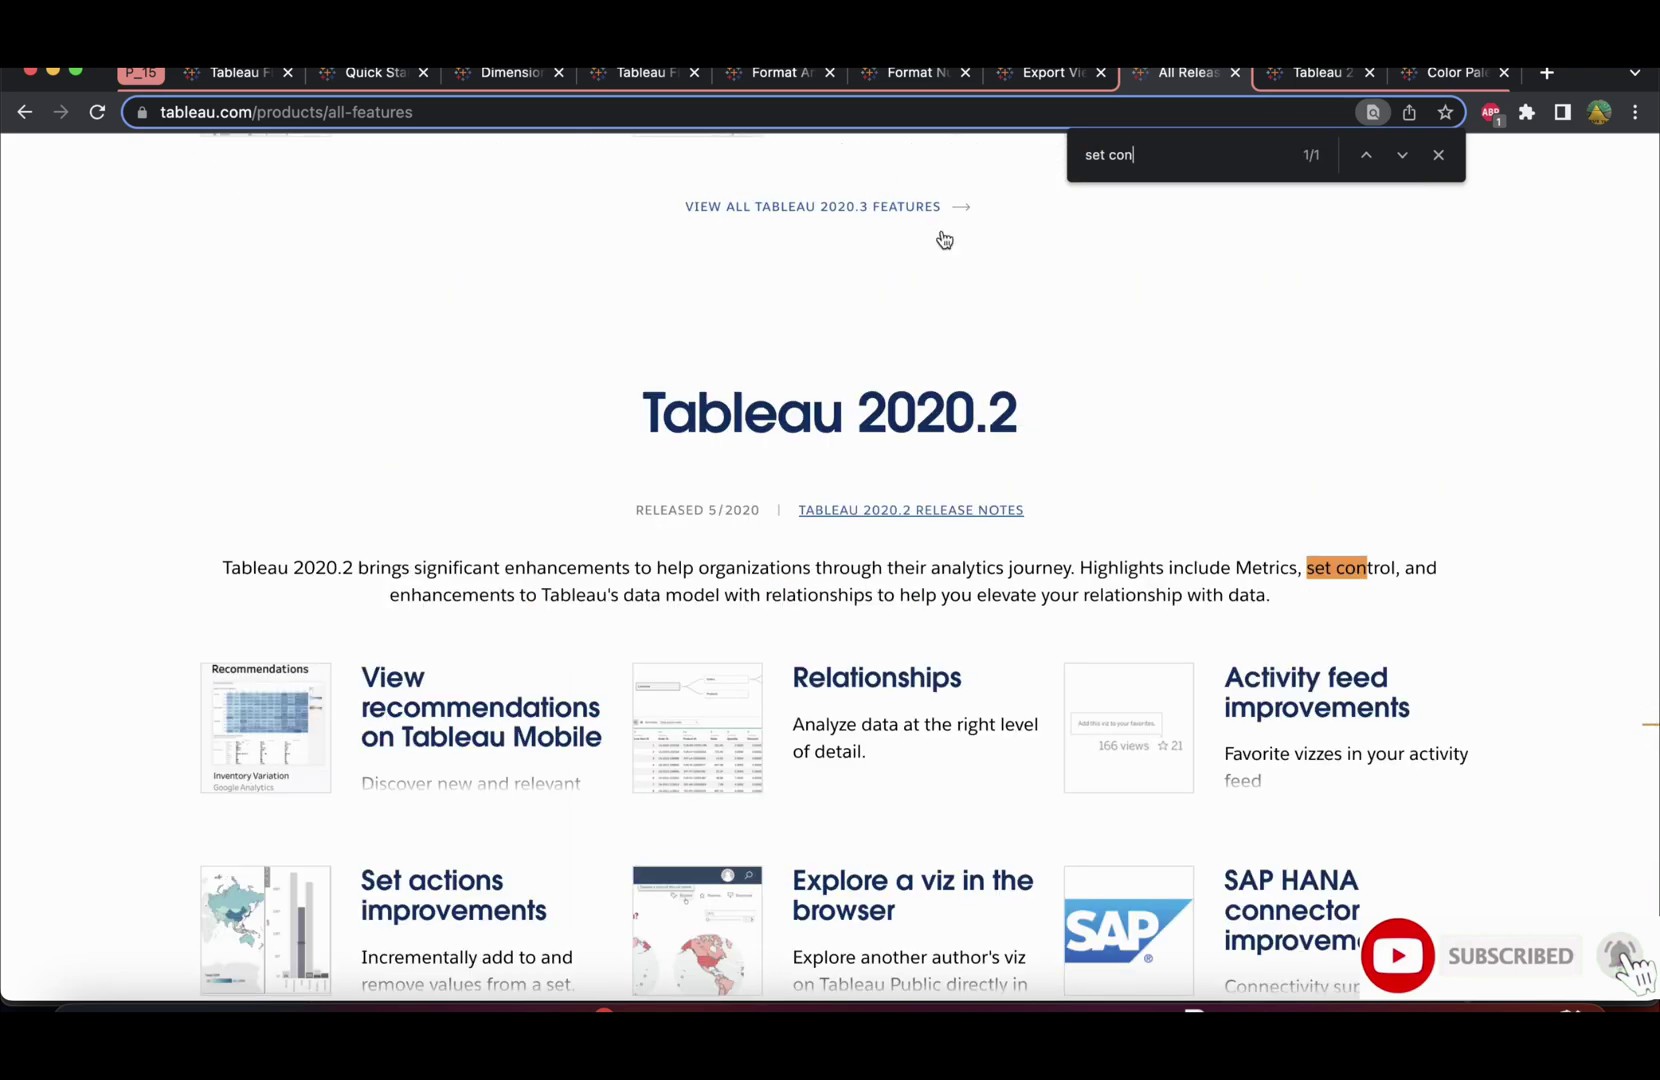
pyautogui.press('super+Tab')
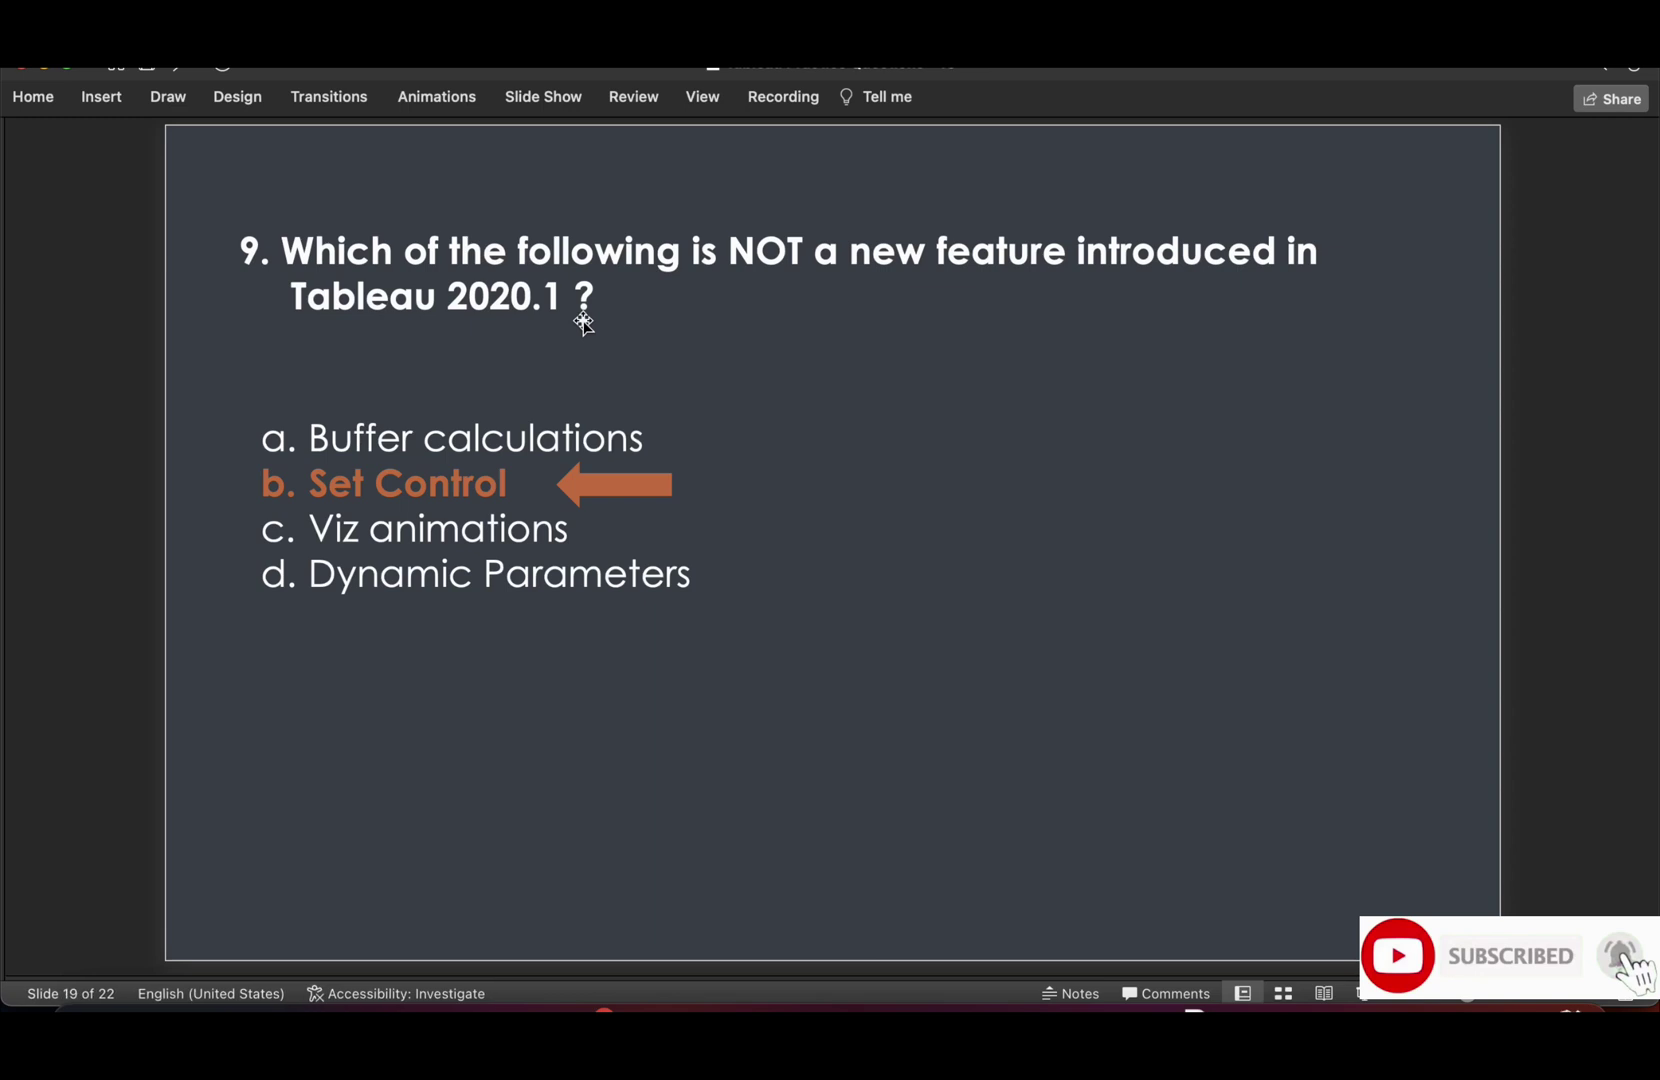
# - Show question 10 and its answer, Continuous, then open the Color Palettes and Effects help page
pyautogui.press('Down')
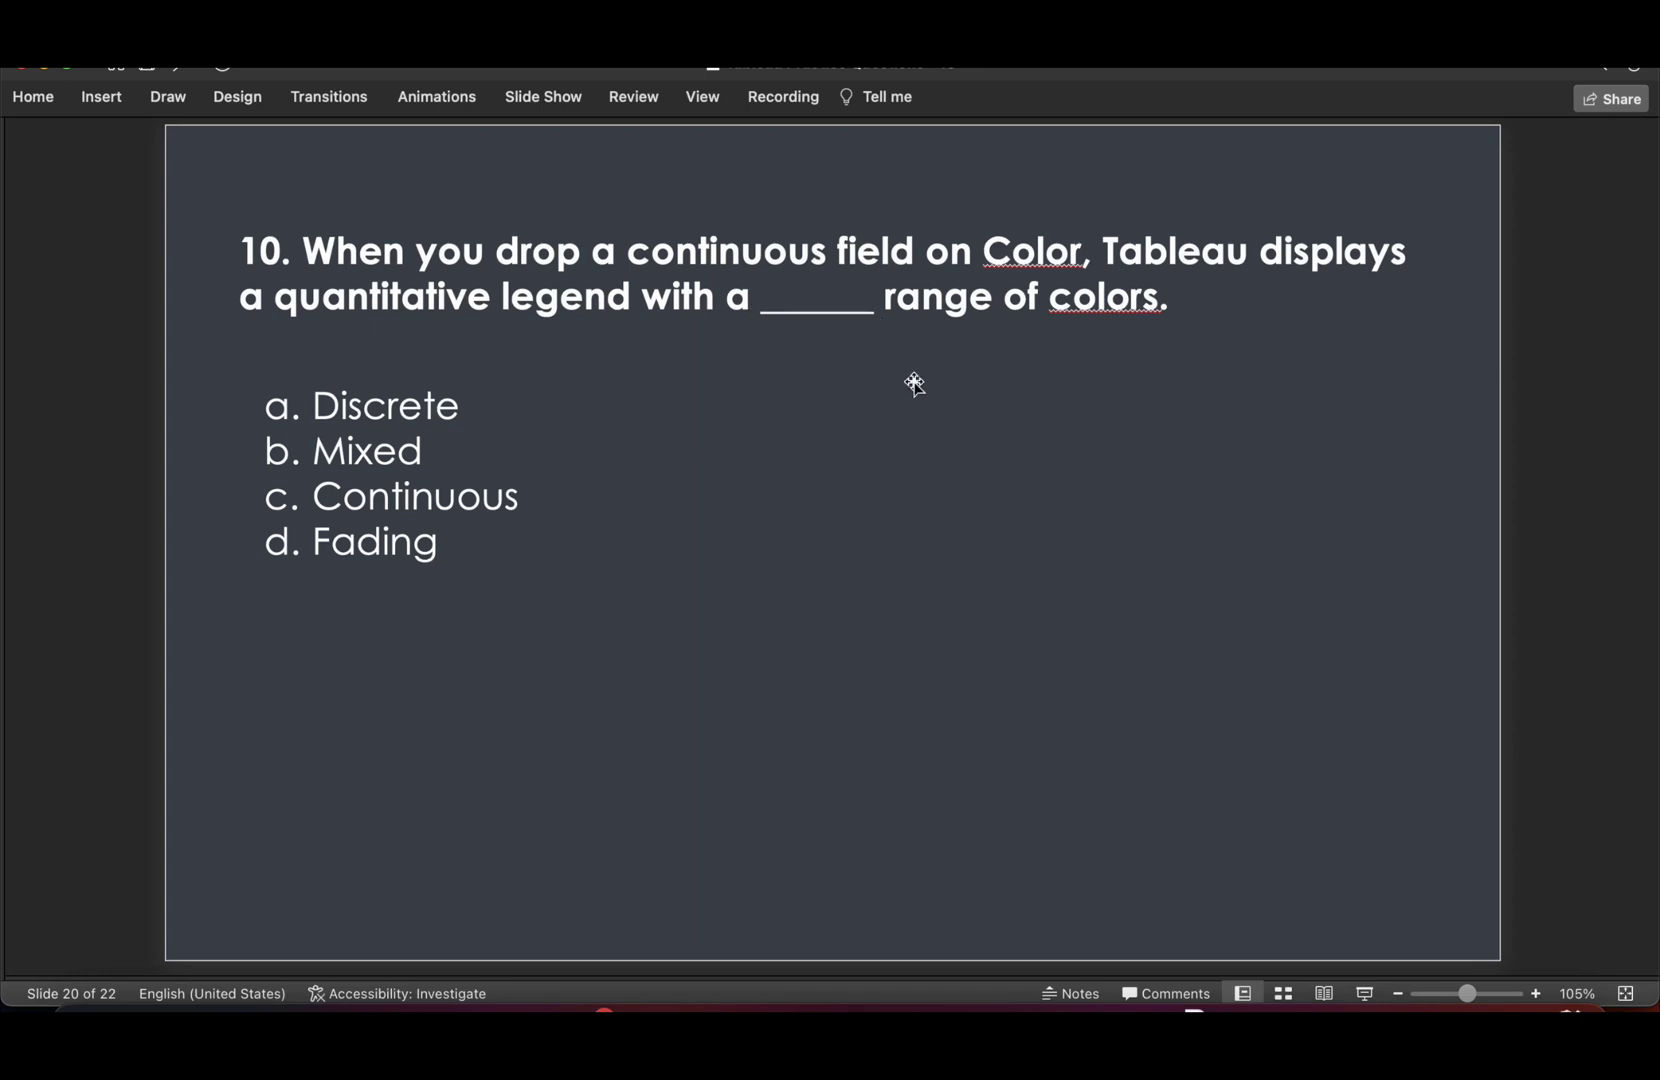
pyautogui.press('Down')
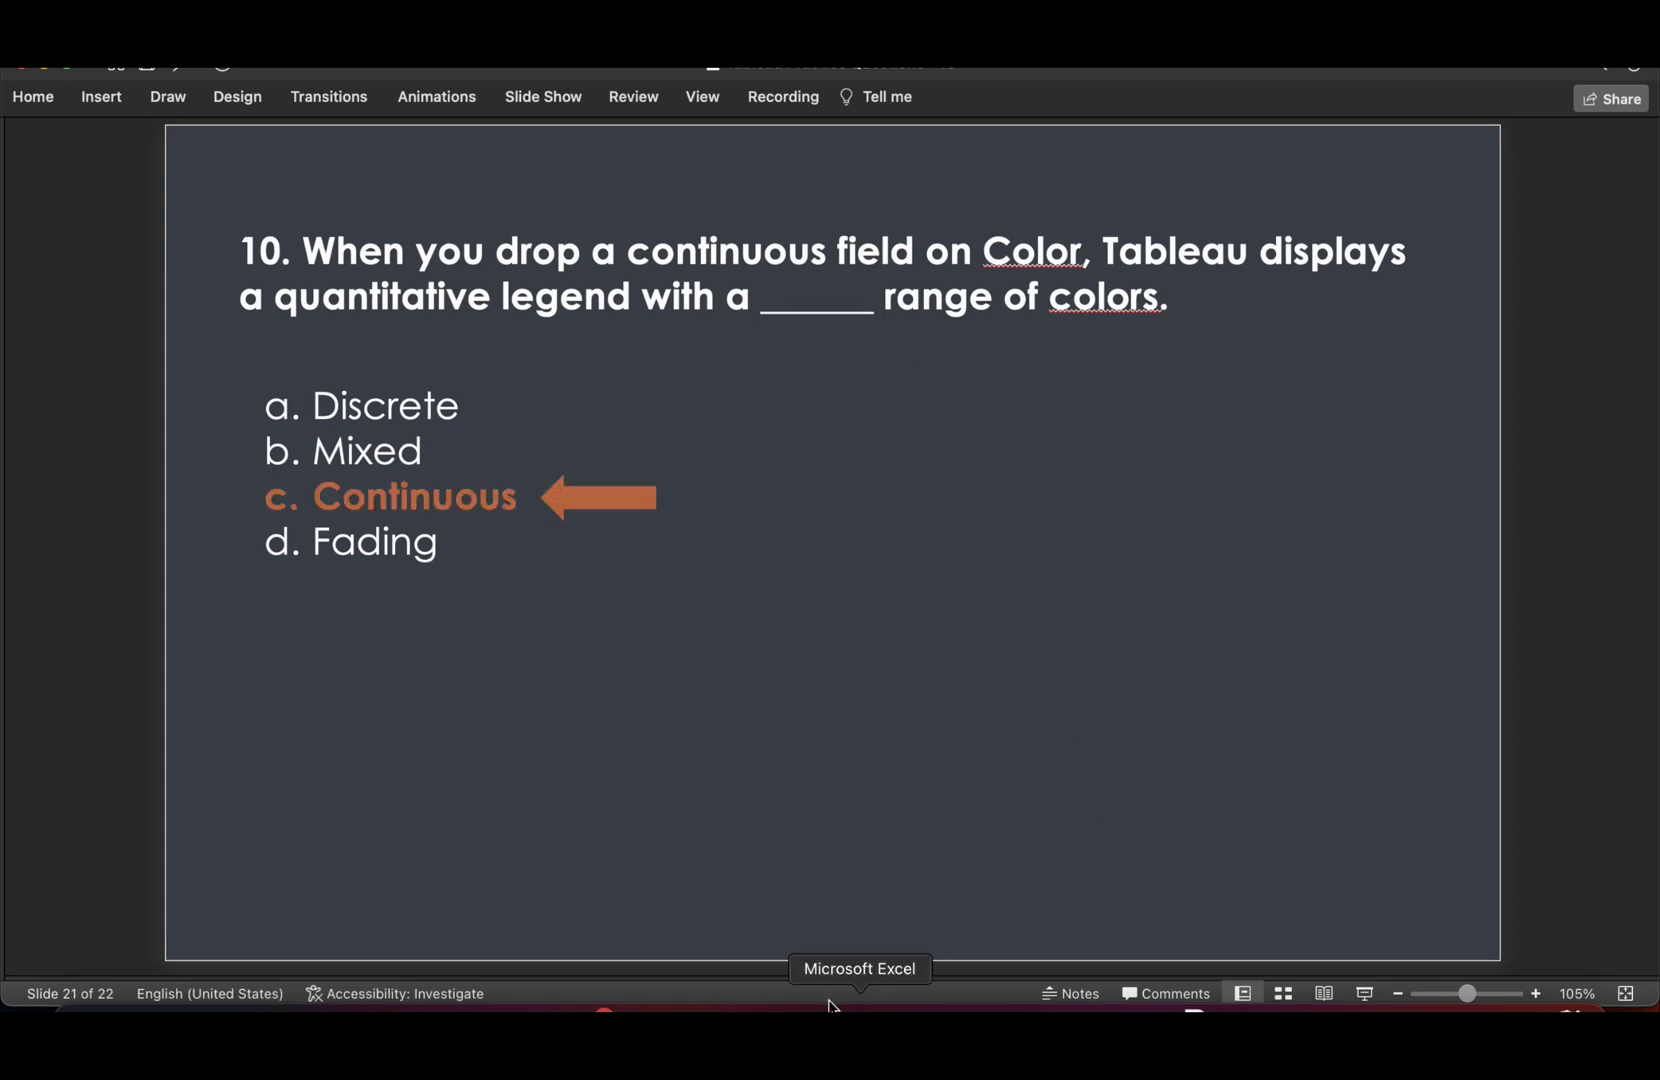
pyautogui.click(795, 1005)
pyautogui.click(1430, 74)
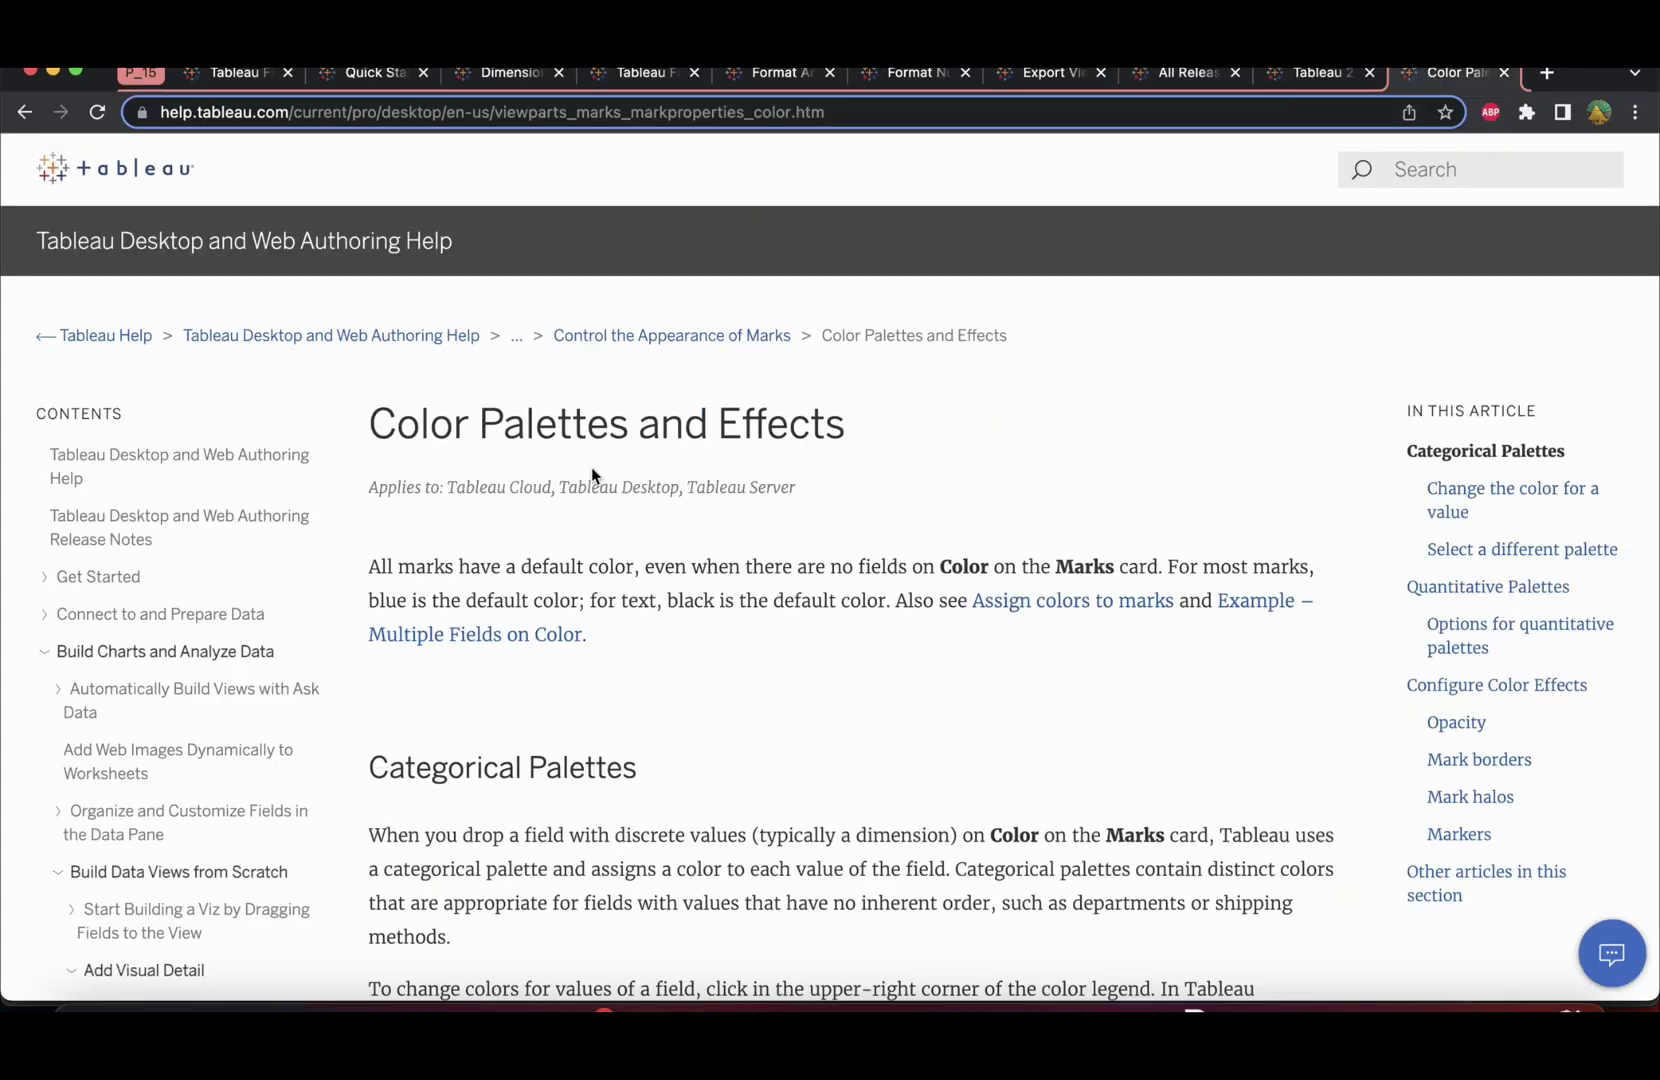
# - Jump to Quantitative Palettes and highlight the sentence about a continuous range of colors
pyautogui.click(1462, 590)
pyautogui.scroll(-1, 1139, 664)
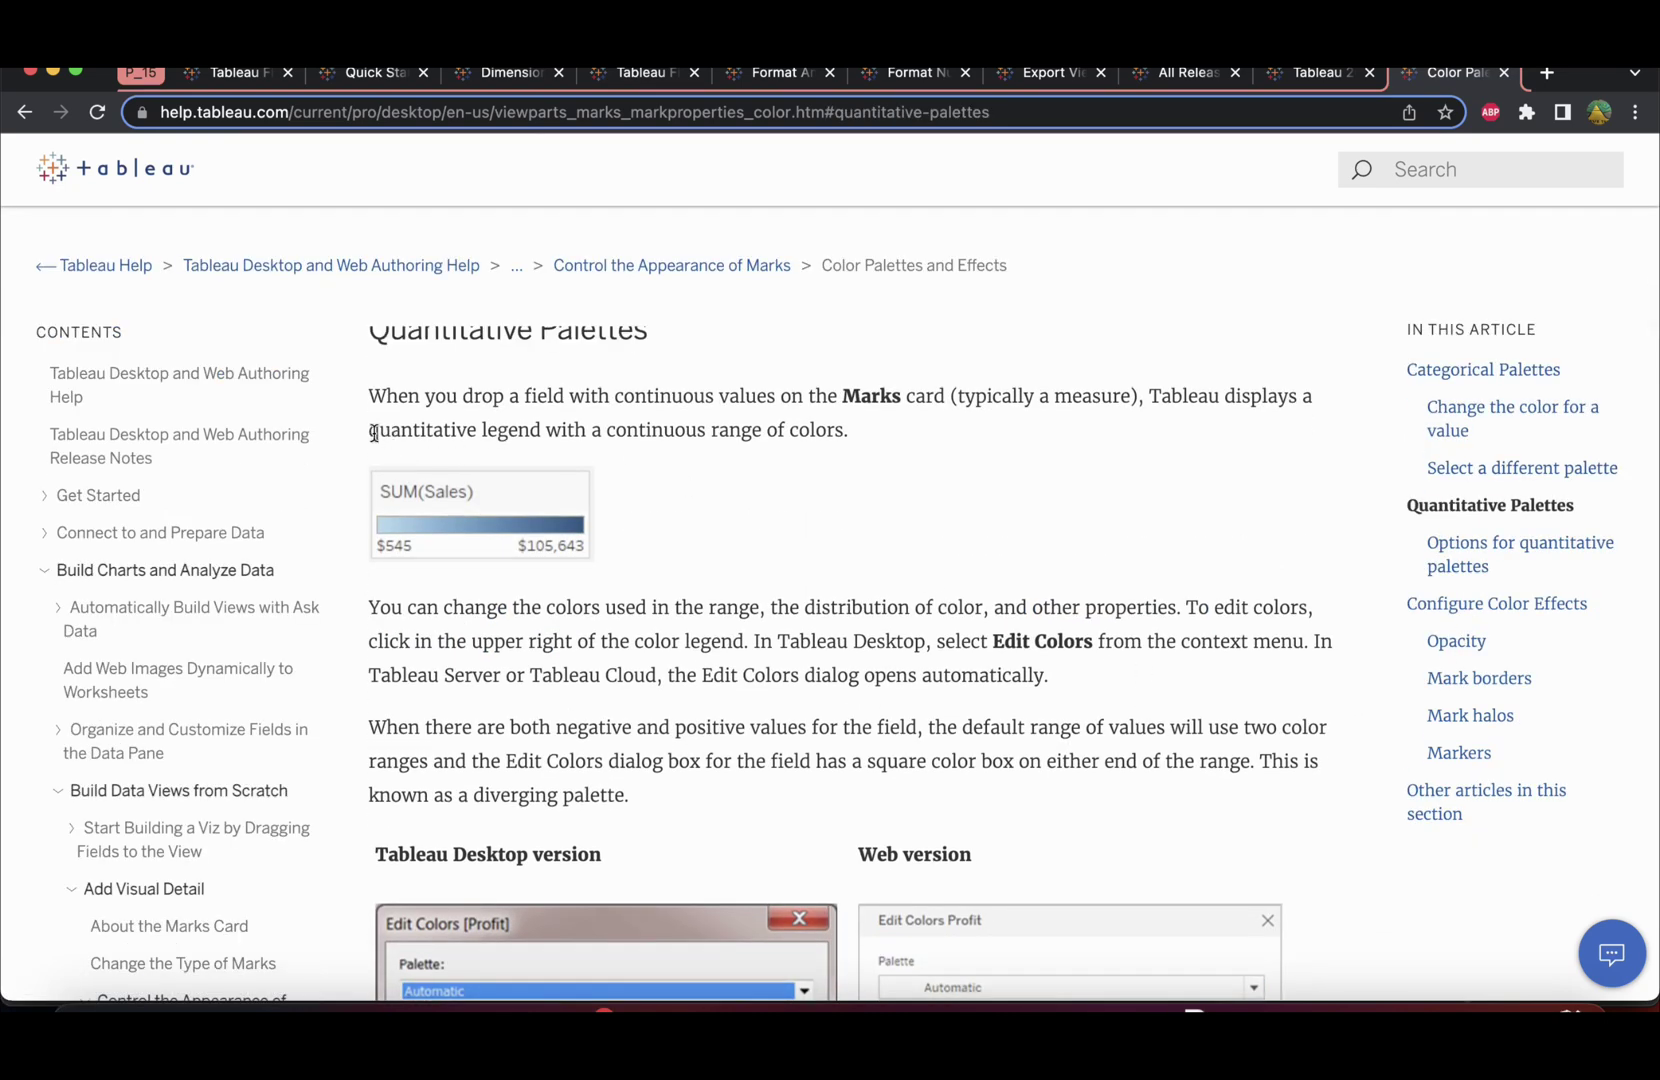
pyautogui.moveTo(1145, 401); pyautogui.dragTo(842, 447)
pyautogui.scroll(1, 842, 447)
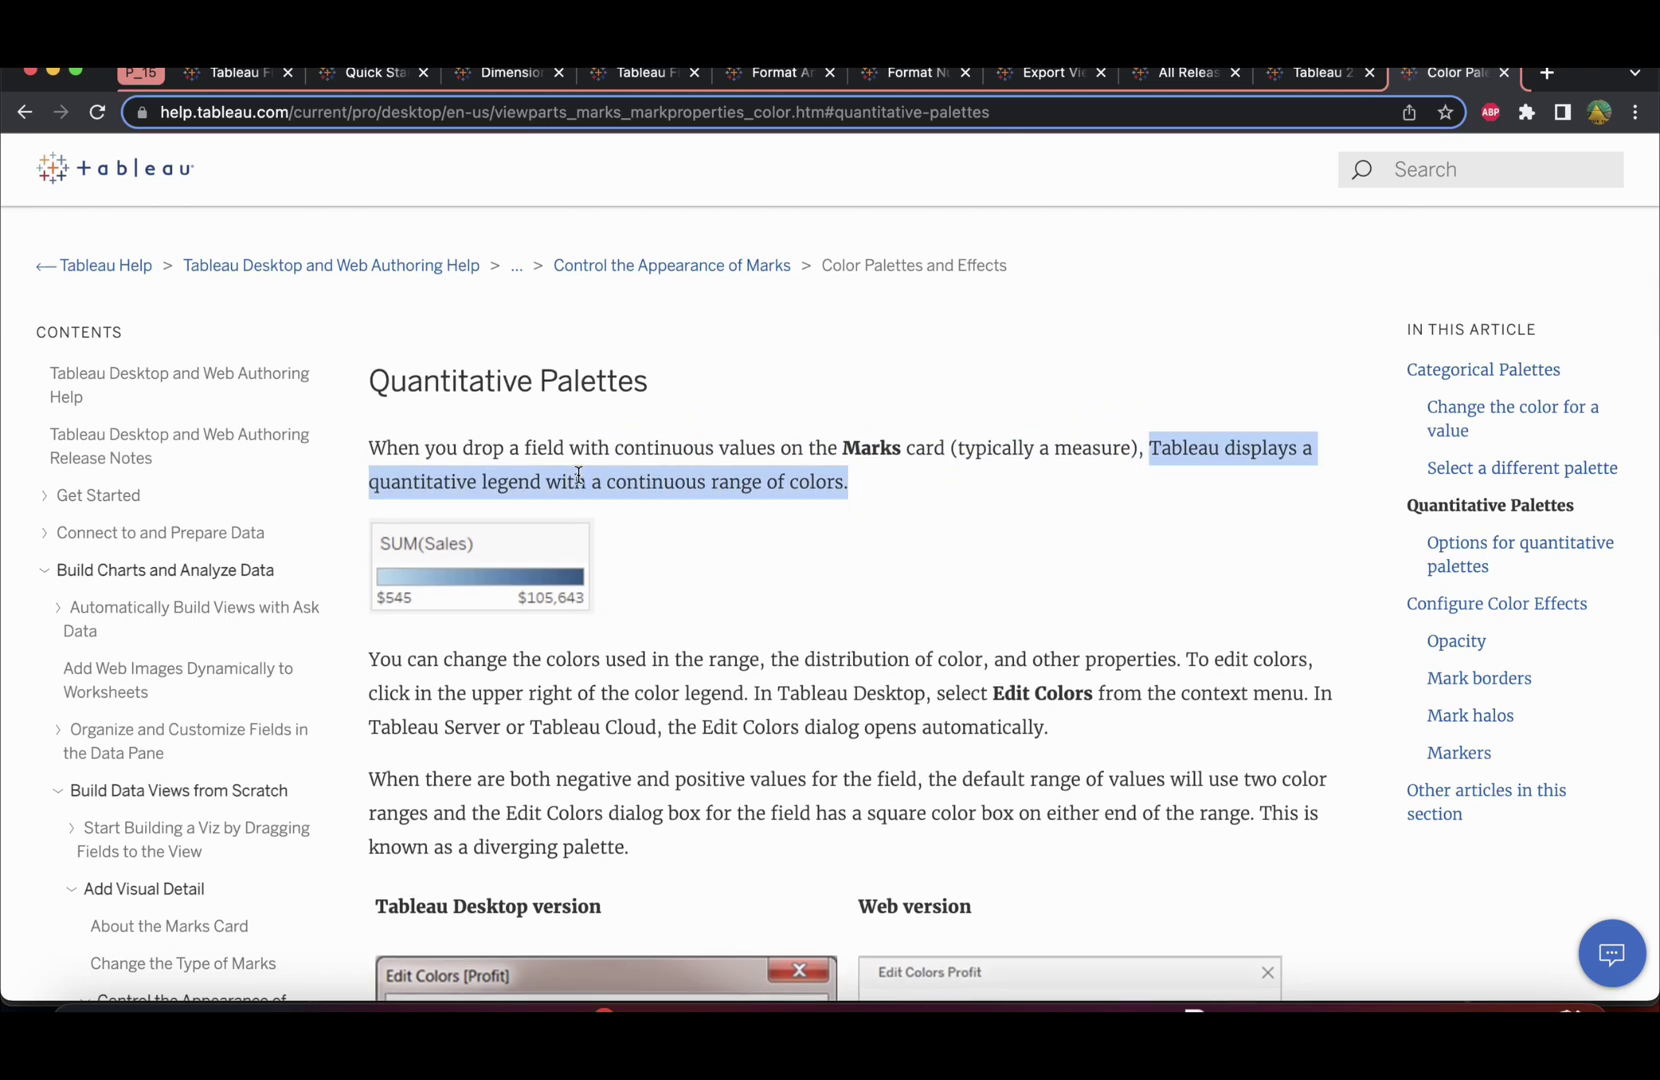